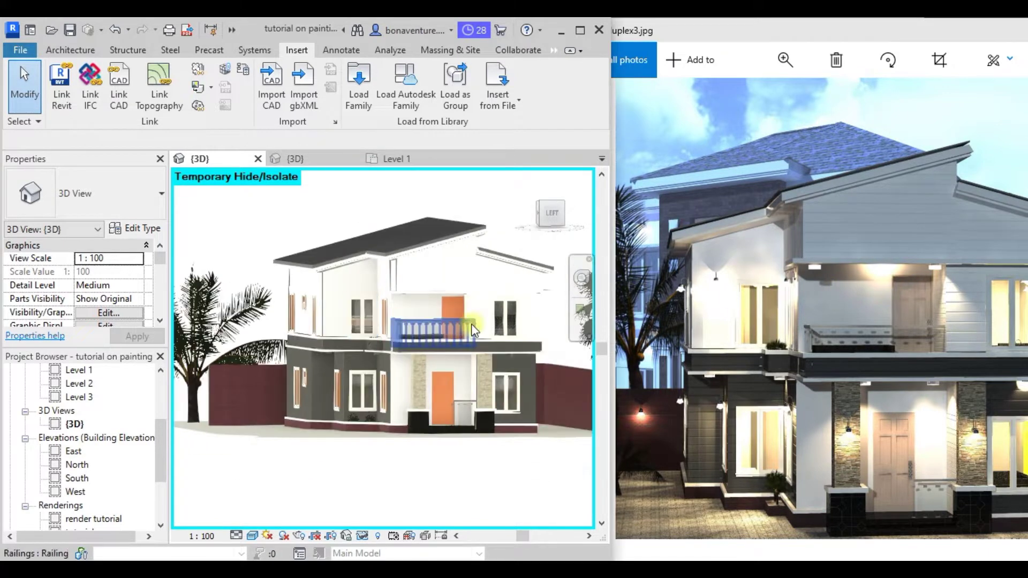
Switch to the 3D view of the tutorial flatroof project and show the building's front and right sides
{"action": "scroll", "coordinate": [474, 330], "scroll_direction": "up", "scroll_amount": 3}
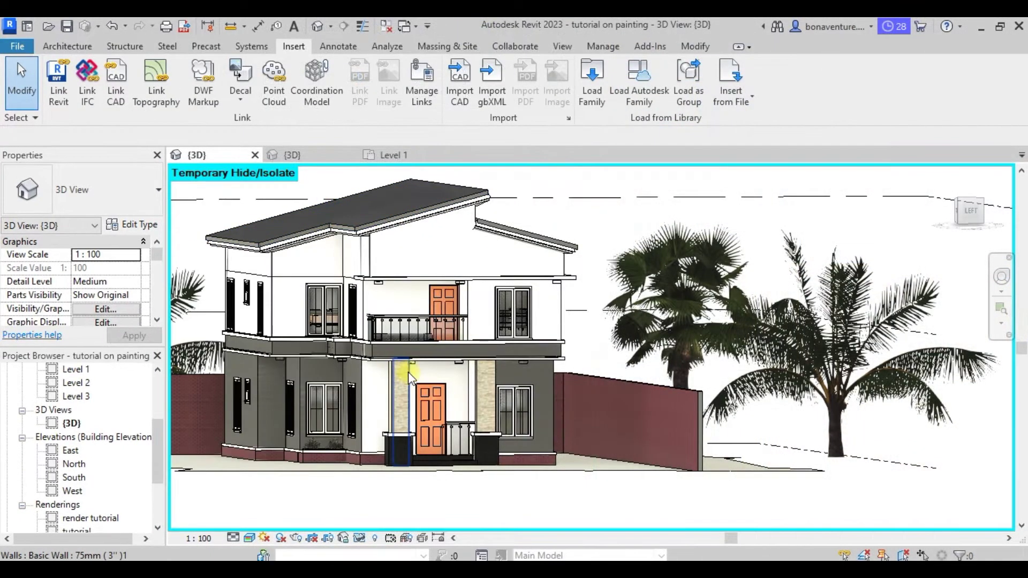
{"action": "left_click", "coordinate": [393, 156]}
{"action": "left_click", "coordinate": [299, 155]}
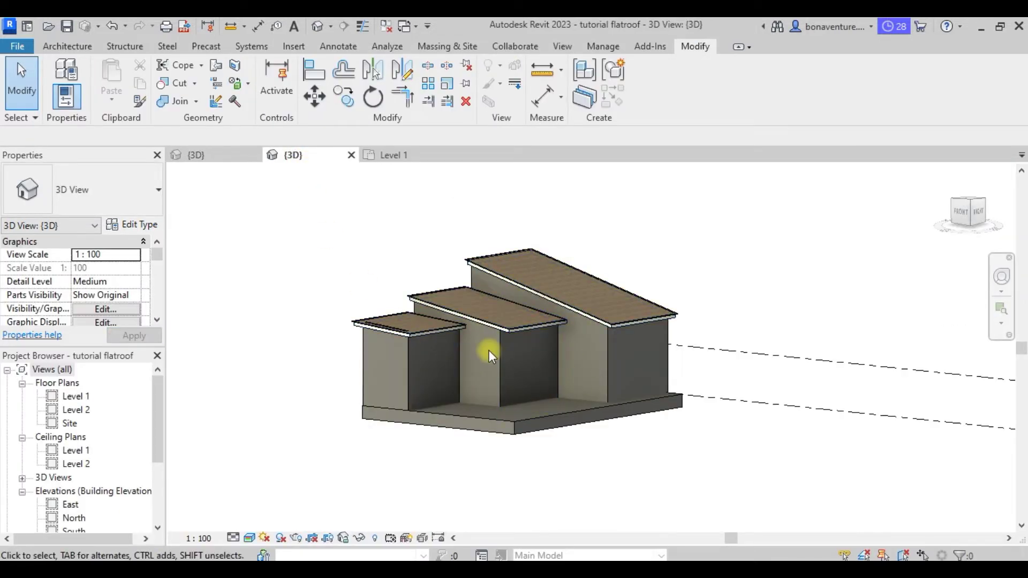
{"action": "middle_click_drag", "start_coordinate": [505, 384], "coordinate": [493, 410], "text": "shift"}
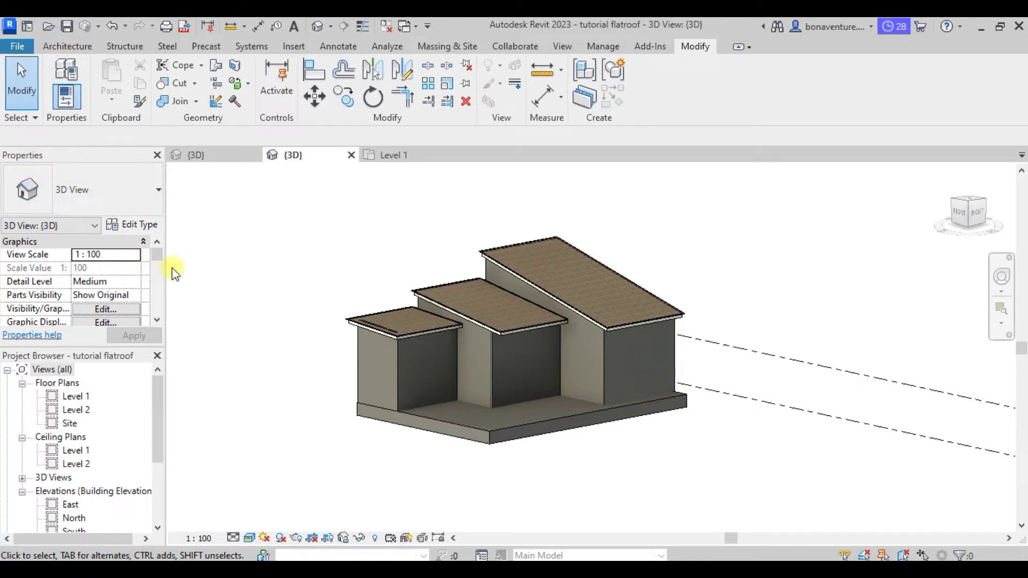
{"action": "key", "text": "Escape"}
{"action": "key", "text": "p"}
{"action": "key", "text": "t"}
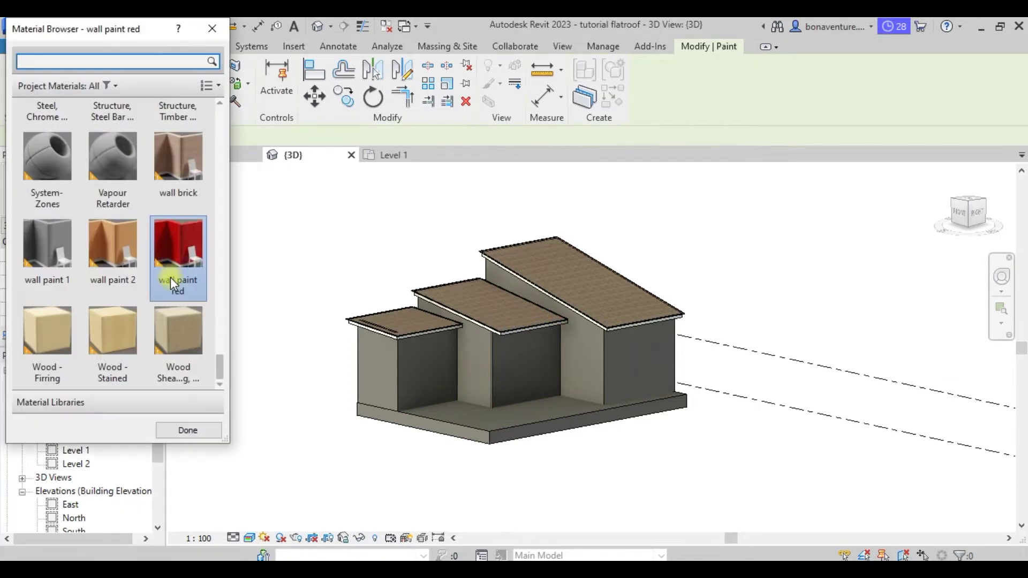
{"action": "left_click", "coordinate": [212, 28]}
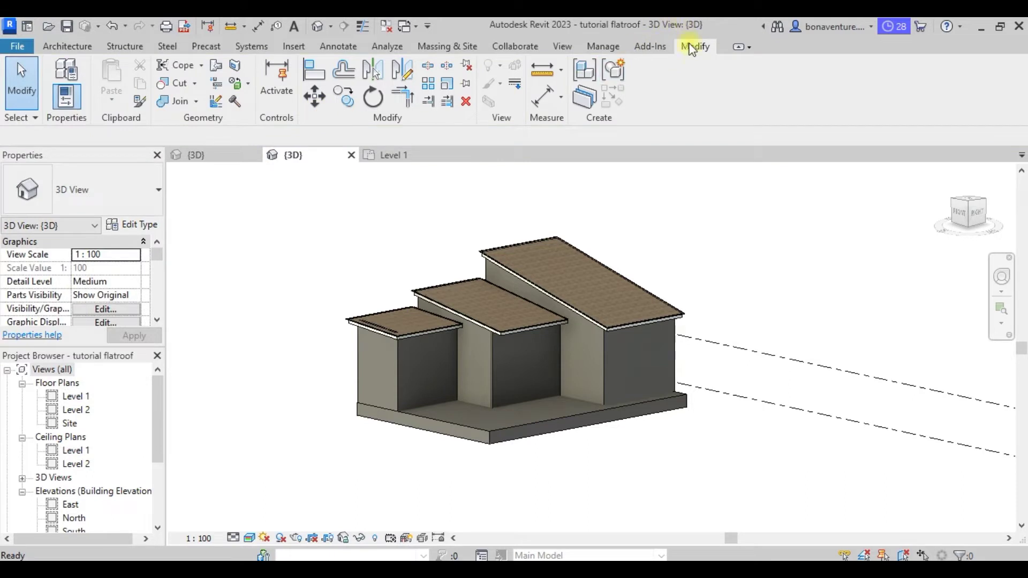
Paint the front wall faces of all three stepped blocks with the wall paint 2 material
{"action": "left_click", "coordinate": [246, 88]}
{"action": "left_click", "coordinate": [249, 107]}
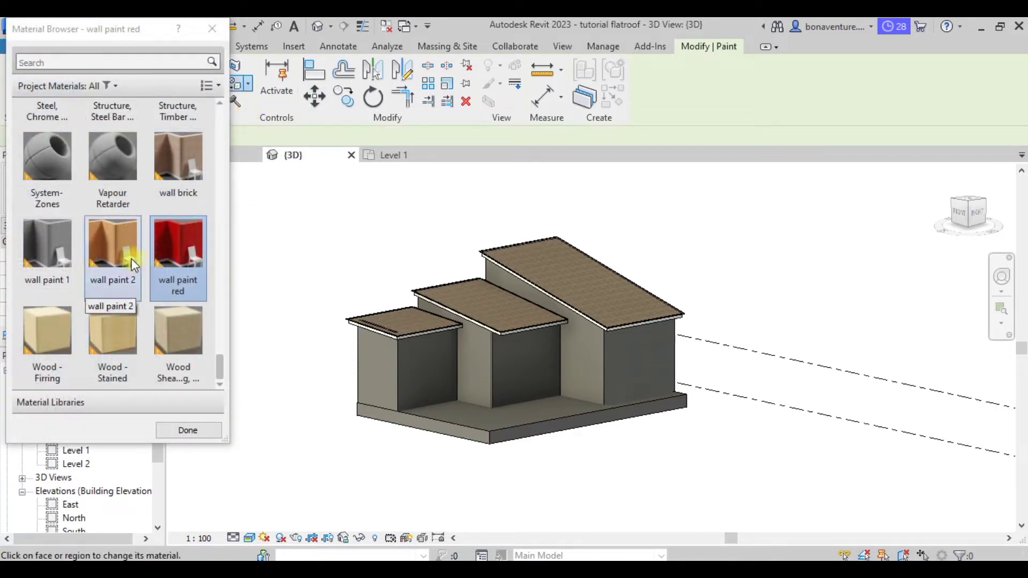
{"action": "scroll", "coordinate": [131, 269], "scroll_direction": "up", "scroll_amount": 3}
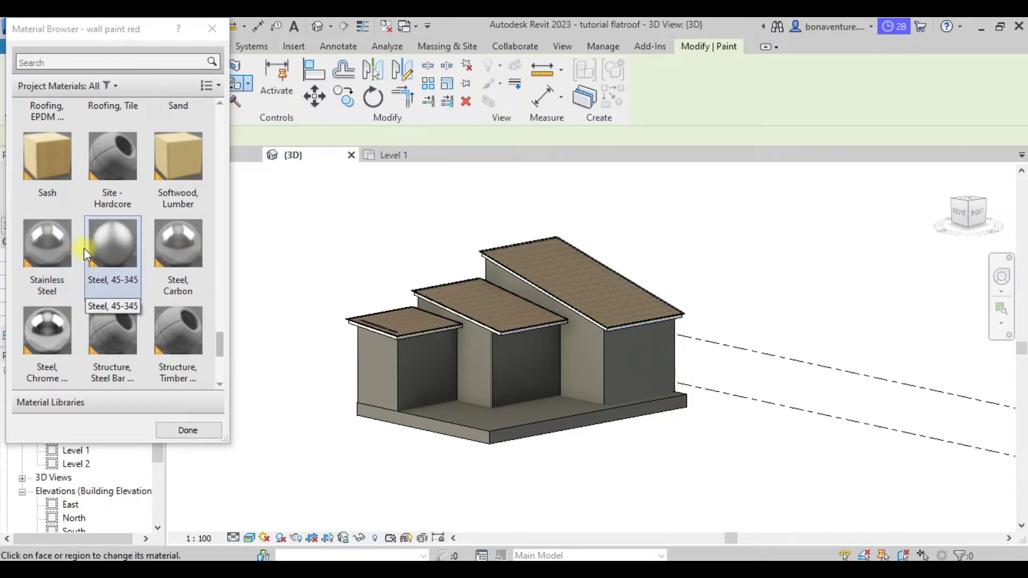
{"action": "scroll", "coordinate": [84, 248], "scroll_direction": "down", "scroll_amount": 3}
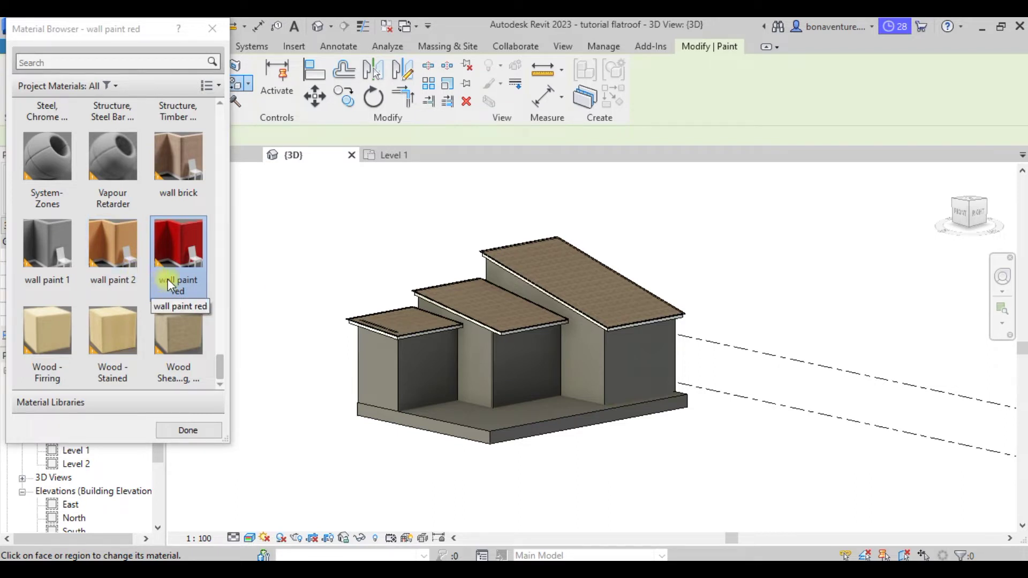
{"action": "left_click", "coordinate": [125, 266]}
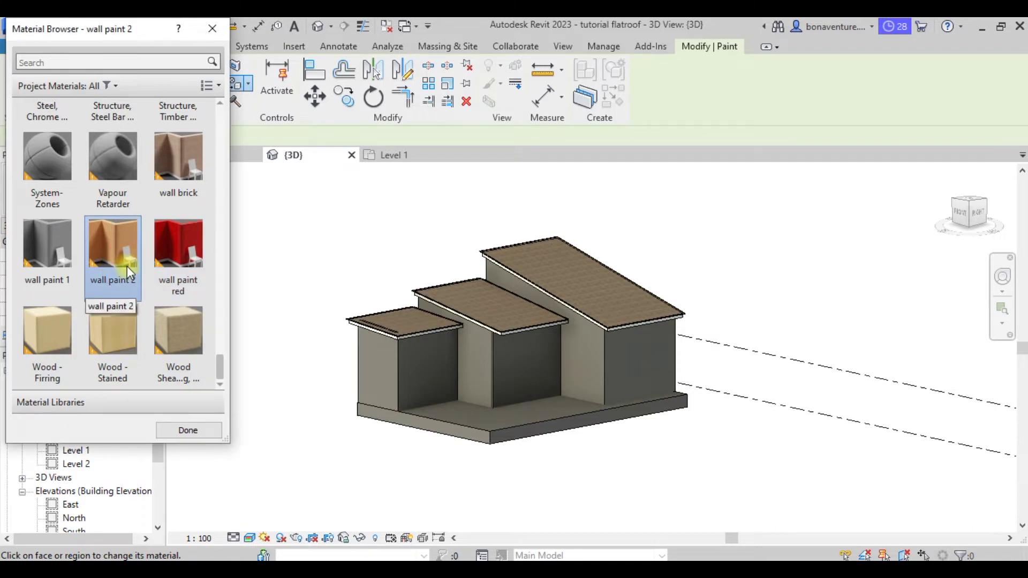
{"action": "left_click", "coordinate": [380, 362]}
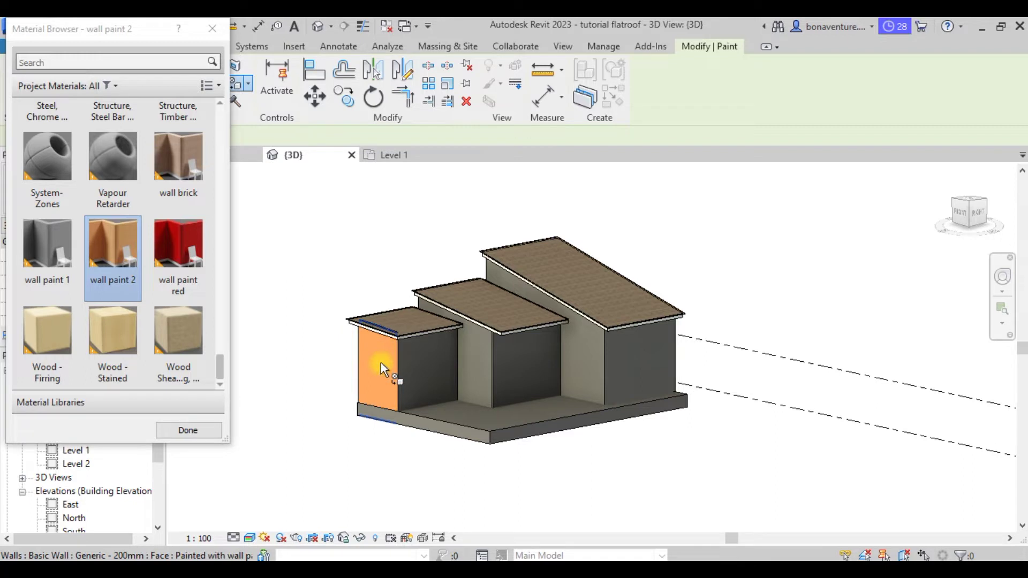
{"action": "left_click", "coordinate": [479, 370]}
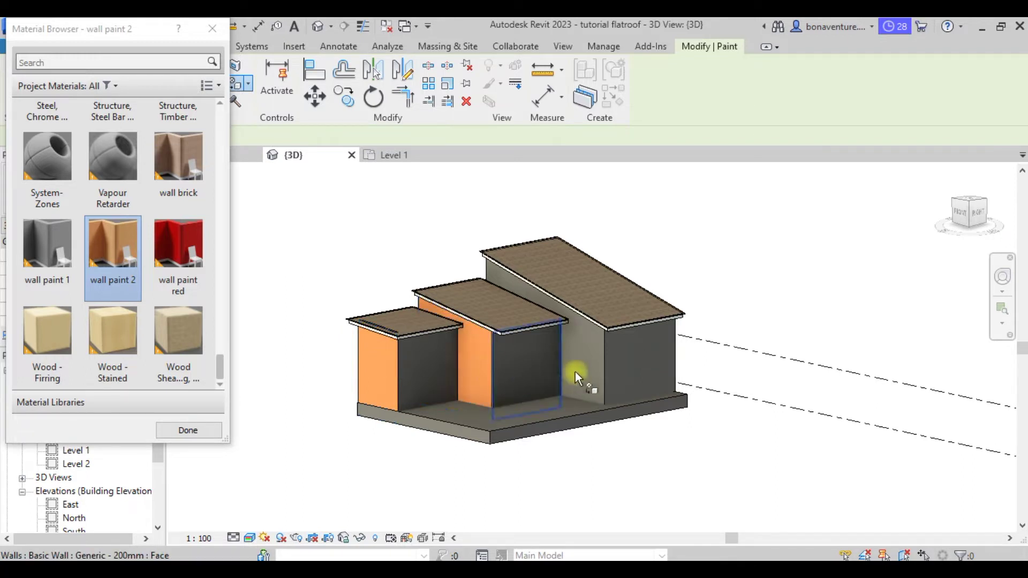
{"action": "left_click", "coordinate": [595, 367]}
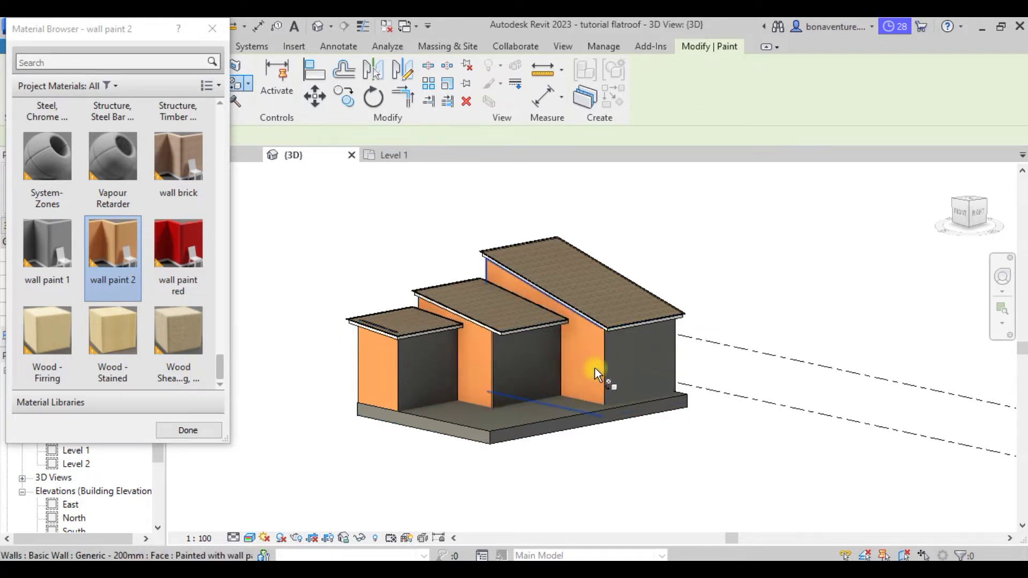
Paint the right wall face of the smallest block with wall paint red and finish painting
{"action": "left_click", "coordinate": [178, 244]}
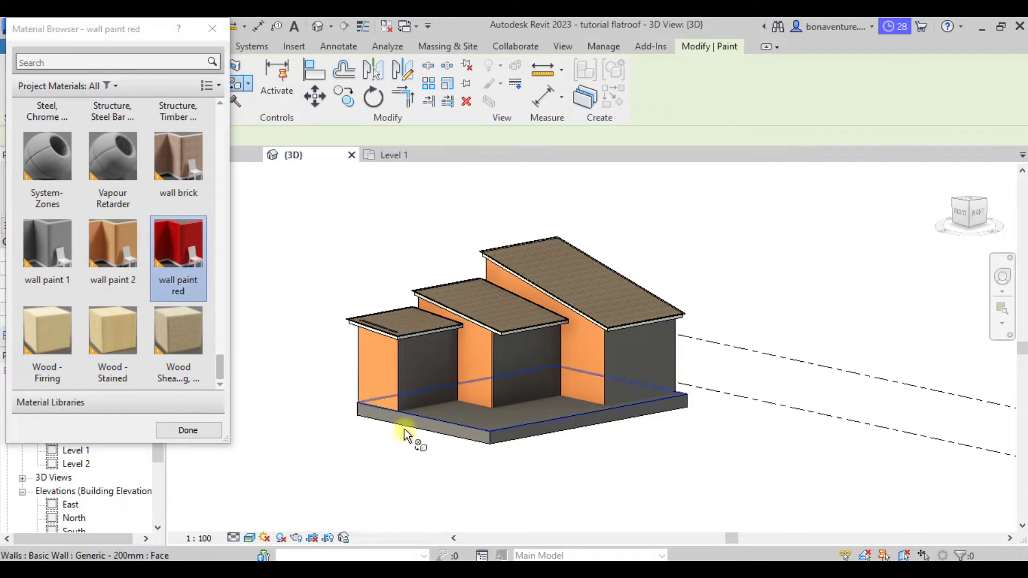
{"action": "left_click", "coordinate": [435, 364]}
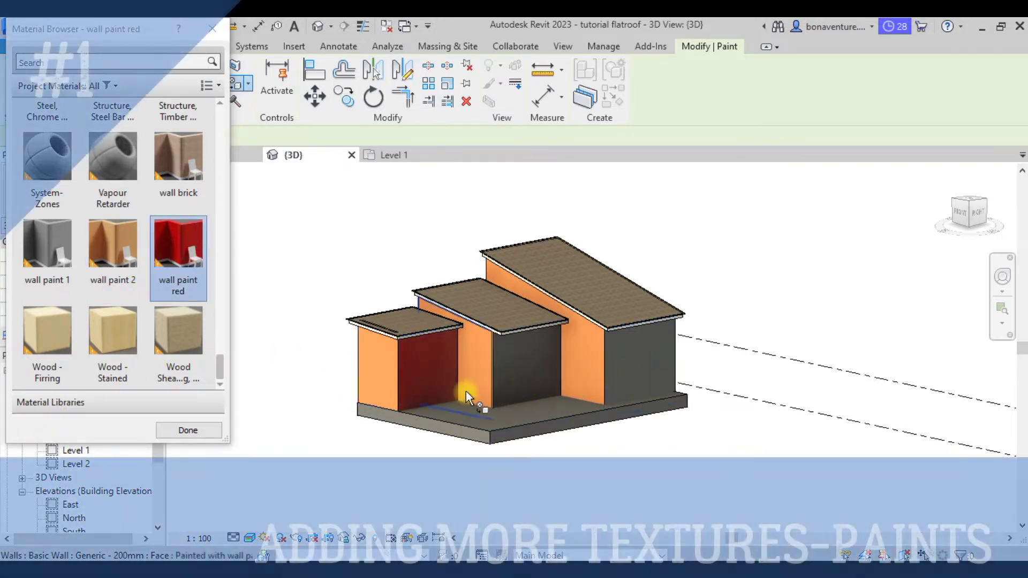
{"action": "mouse_move", "coordinate": [467, 391]}
{"action": "middle_mouse_down", "text": "shift"}
{"action": "mouse_move", "coordinate": [425, 407]}
{"action": "mouse_move", "coordinate": [360, 401]}
{"action": "mouse_move", "coordinate": [475, 416]}
{"action": "middle_mouse_up", "text": "shift"}
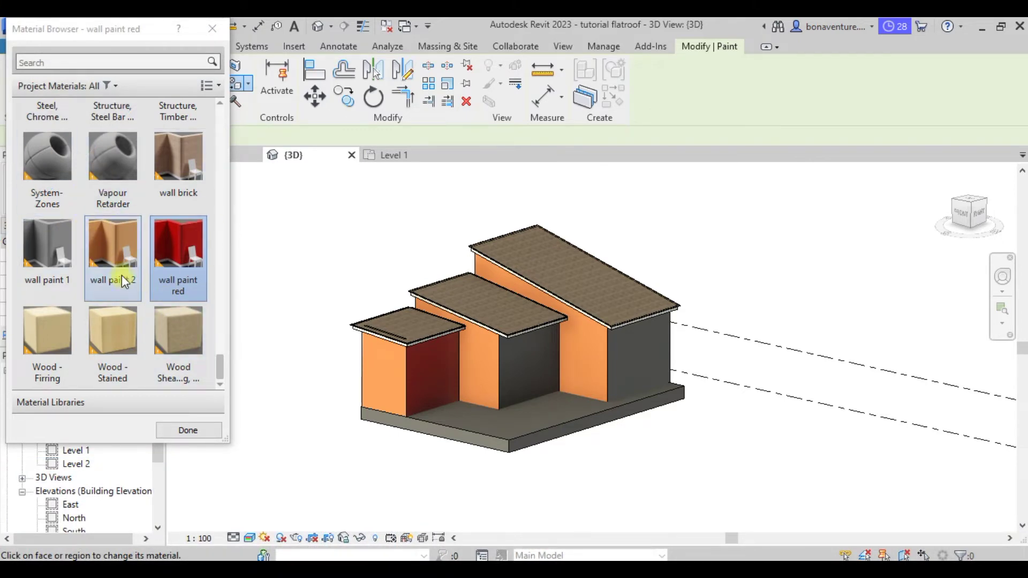
{"action": "left_click", "coordinate": [211, 29]}
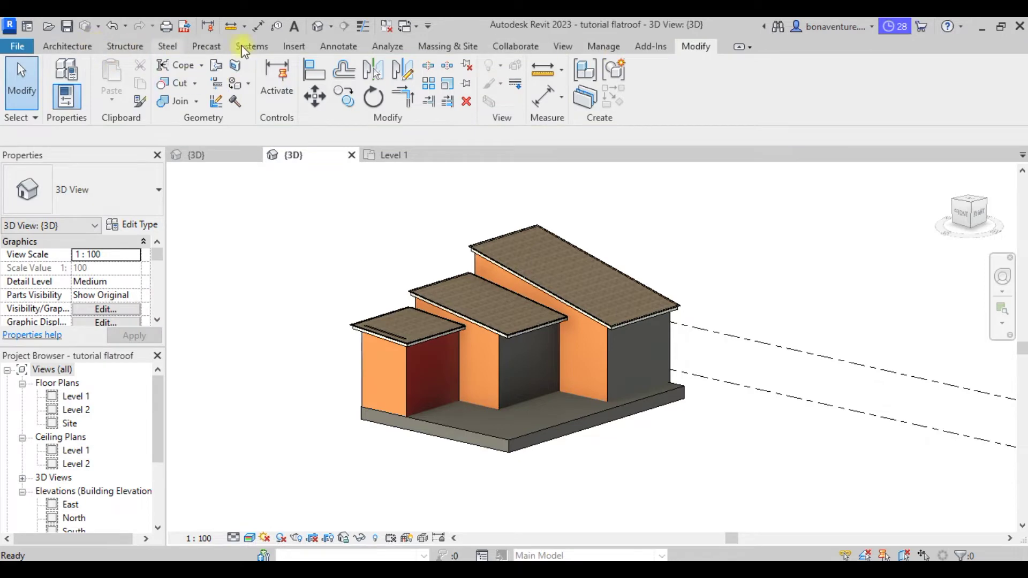
Create a new project material and open the asset browser for it
{"action": "left_click", "coordinate": [605, 47]}
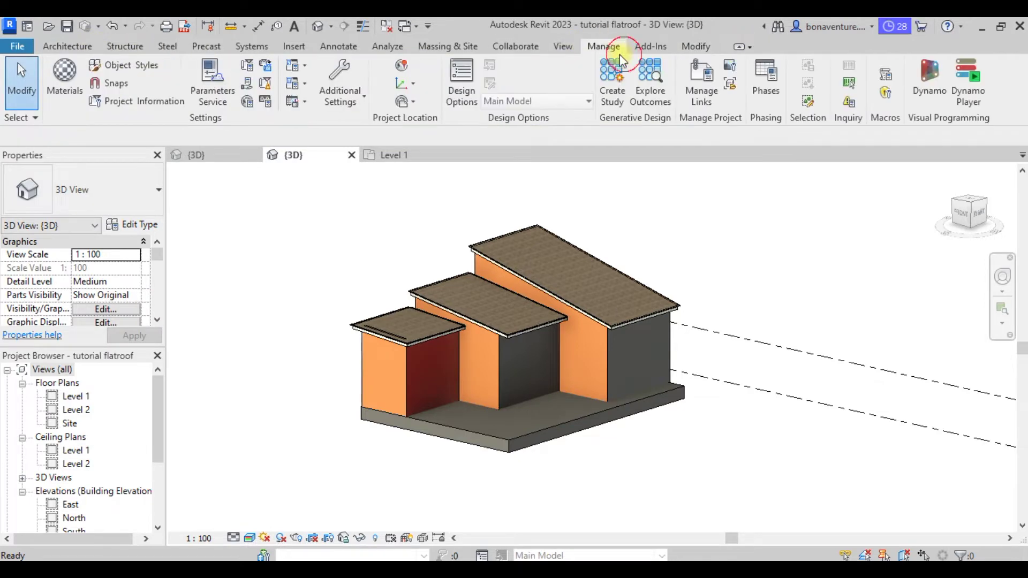
{"action": "left_click", "coordinate": [70, 75]}
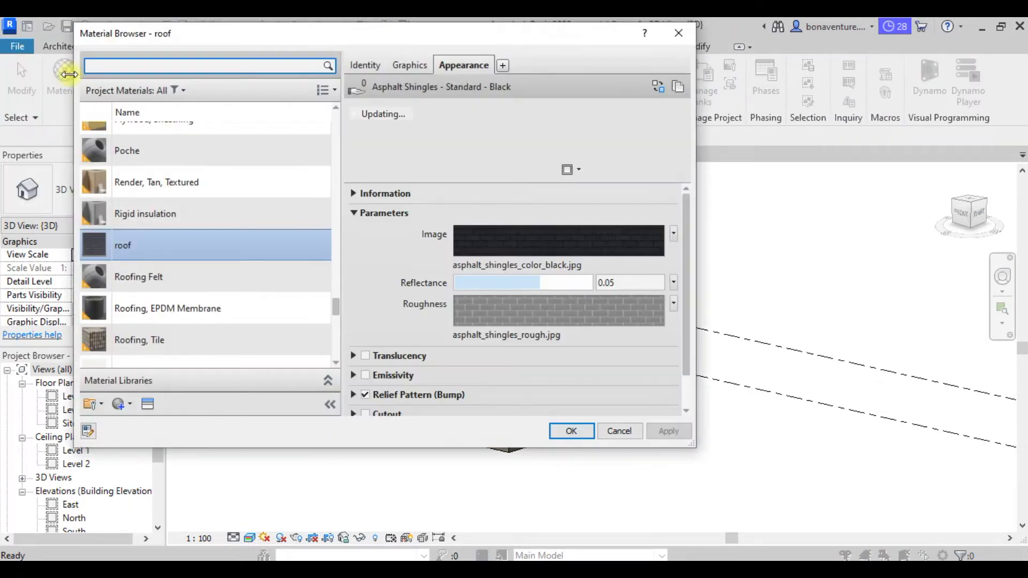
{"action": "left_click", "coordinate": [131, 405]}
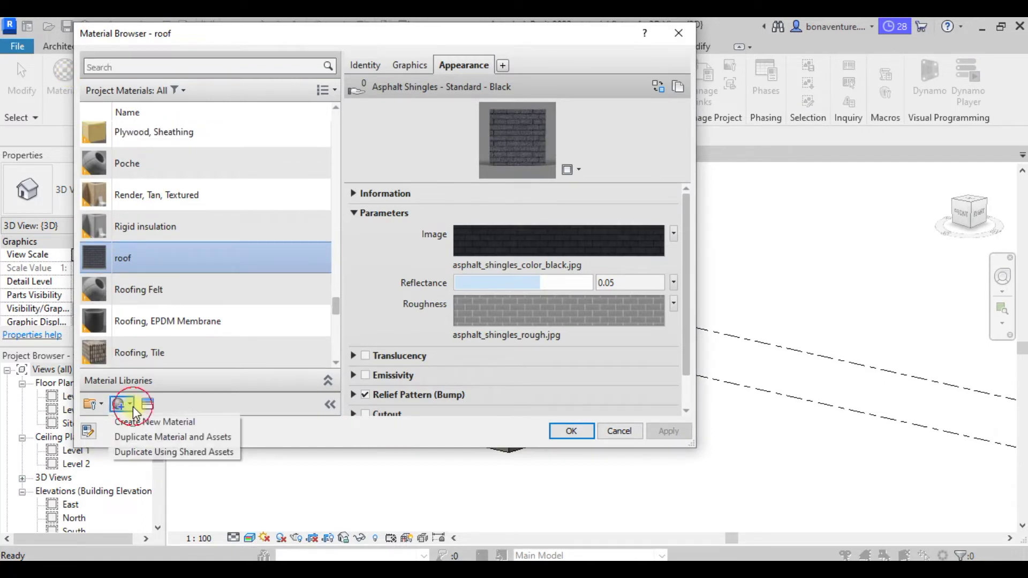
{"action": "left_click", "coordinate": [141, 423]}
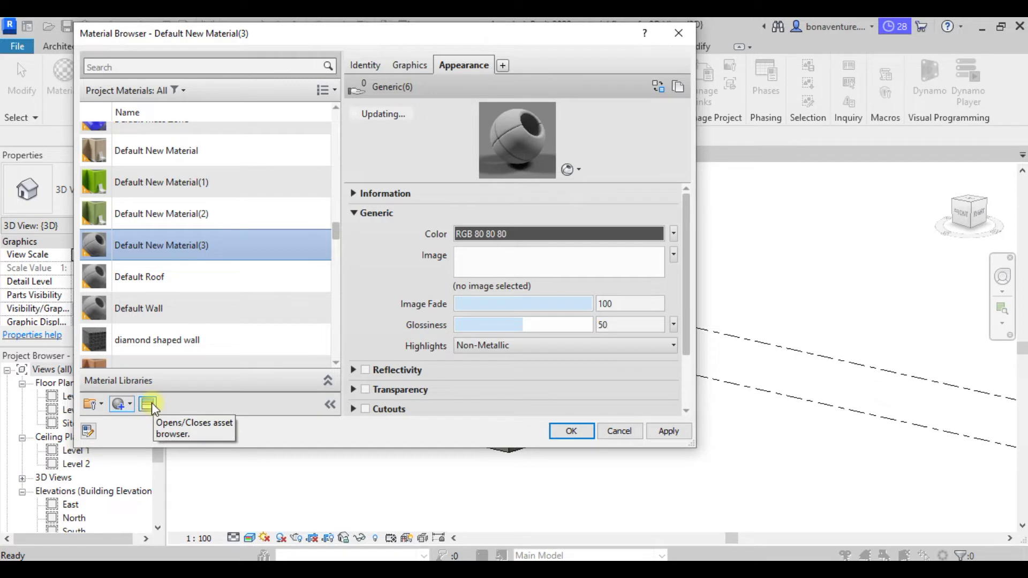
{"action": "left_click", "coordinate": [148, 404]}
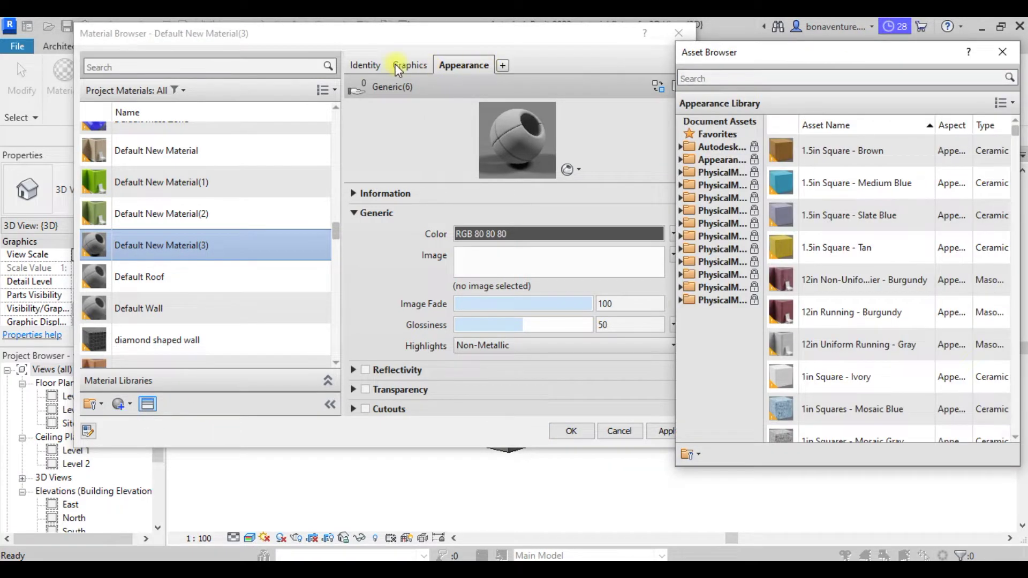
Enable Use Render Appearance in the new material's shading and return to its appearance settings
{"action": "left_click", "coordinate": [410, 64]}
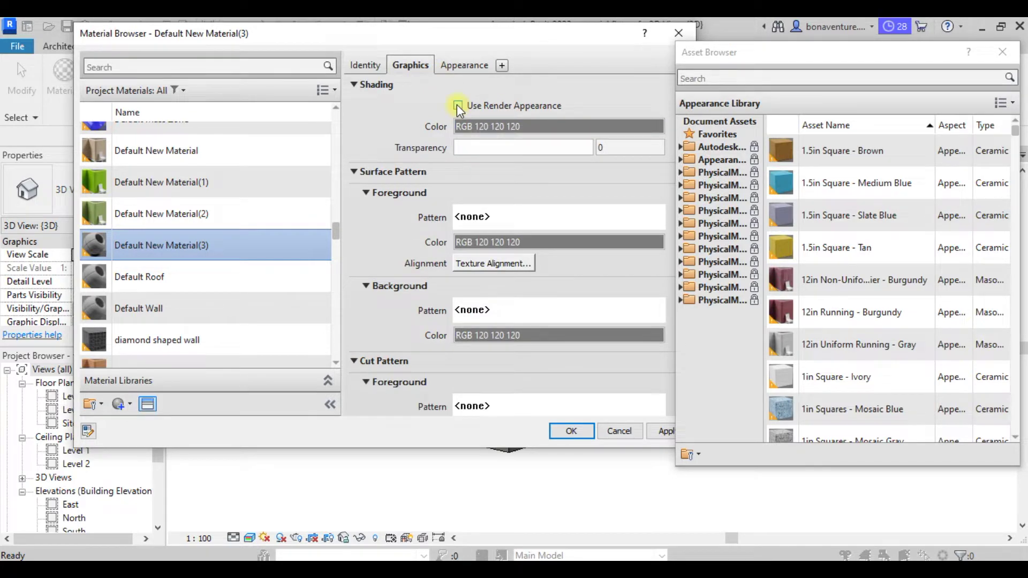
{"action": "left_click", "coordinate": [458, 106]}
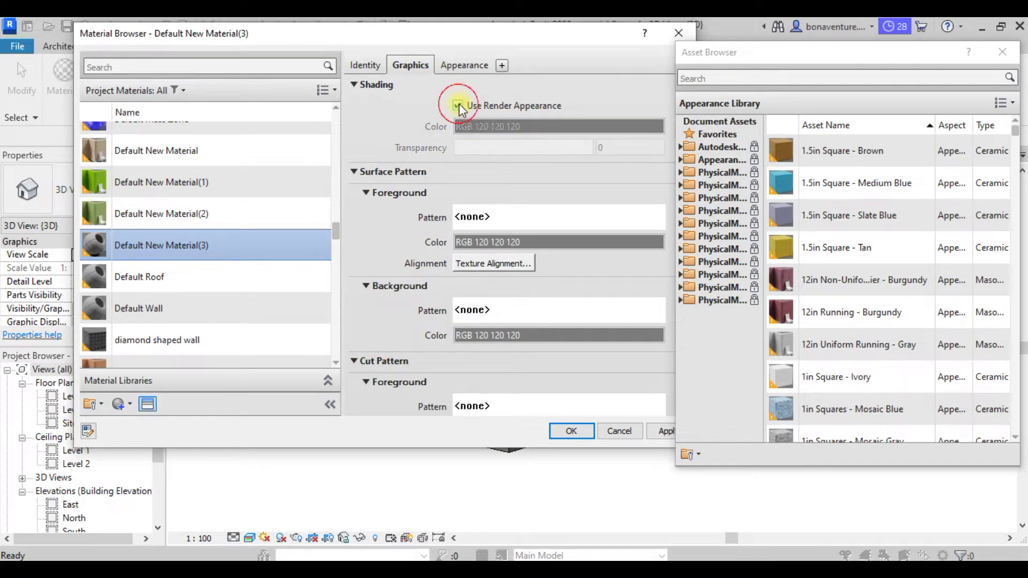
{"action": "left_click", "coordinate": [475, 66]}
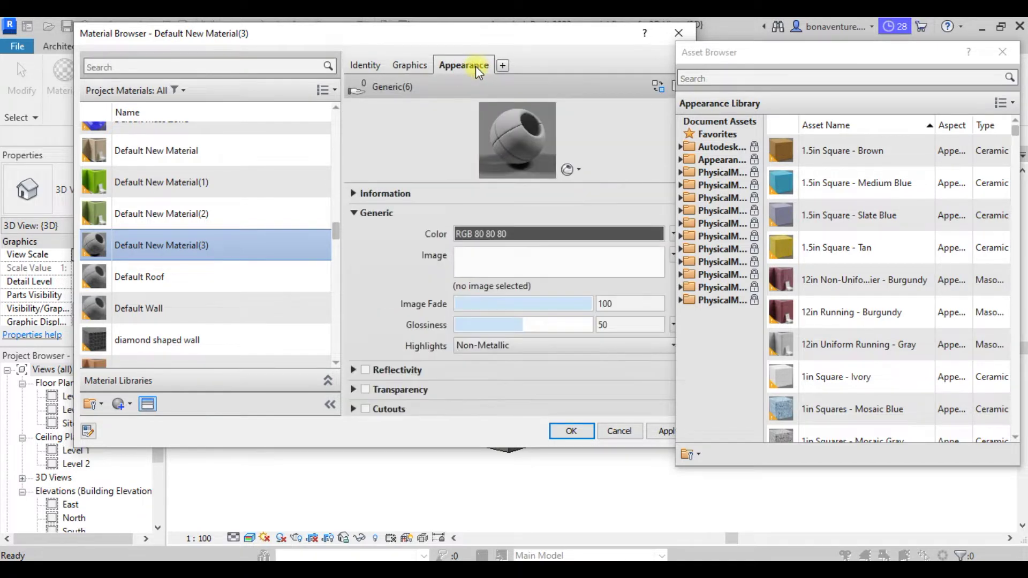
{"action": "left_click", "coordinate": [404, 64]}
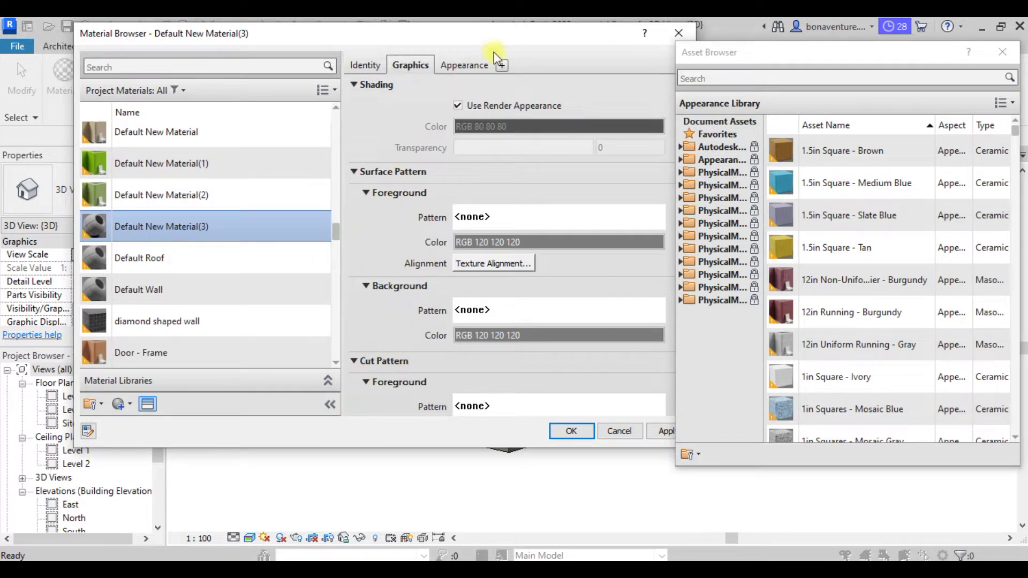
{"action": "left_click", "coordinate": [451, 65]}
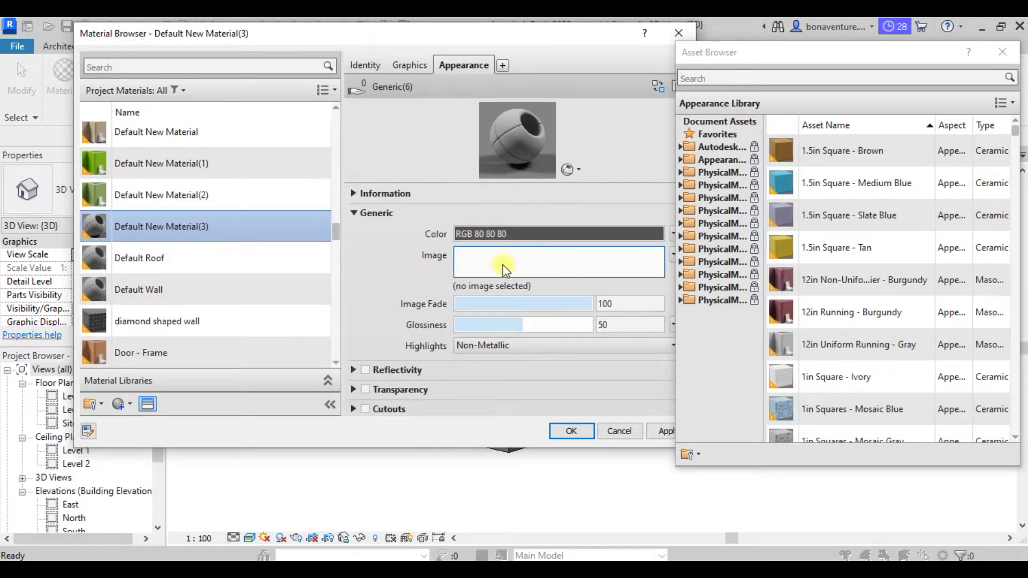
Show the Brick assets under Masonry in the Appearance Library
{"action": "left_click", "coordinate": [685, 161]}
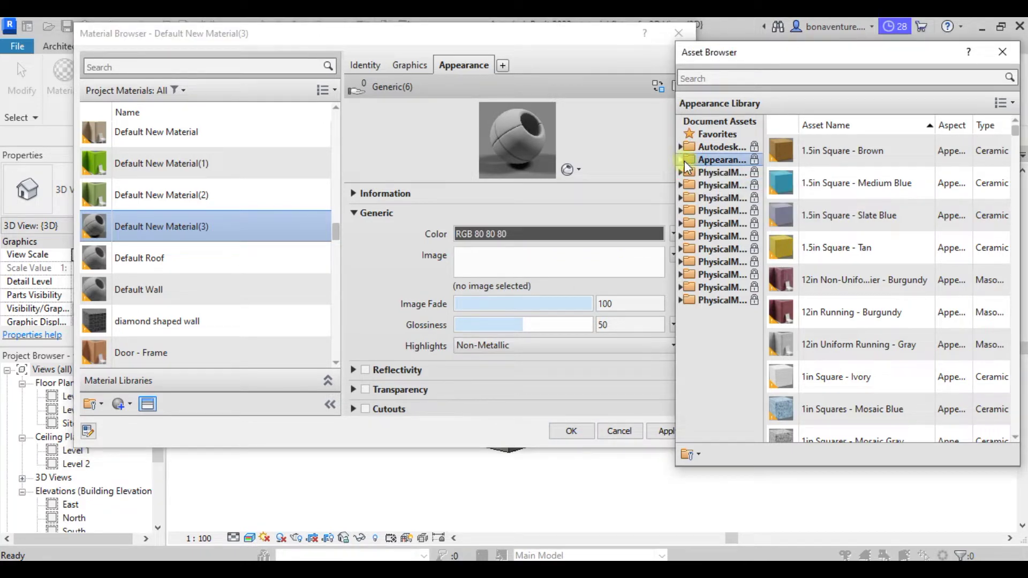
{"action": "left_click", "coordinate": [681, 159]}
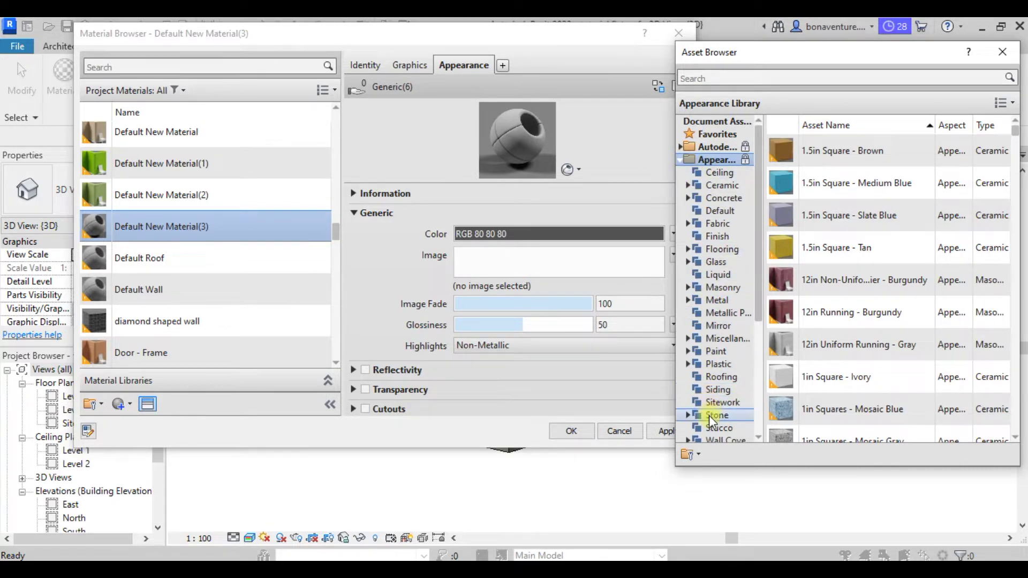
{"action": "left_click", "coordinate": [710, 287]}
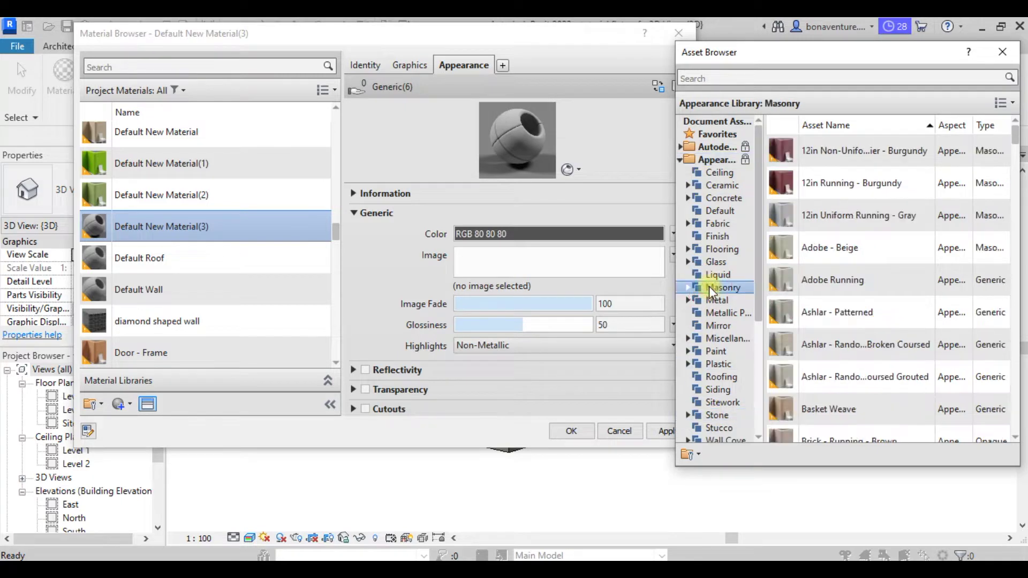
{"action": "left_click", "coordinate": [686, 287]}
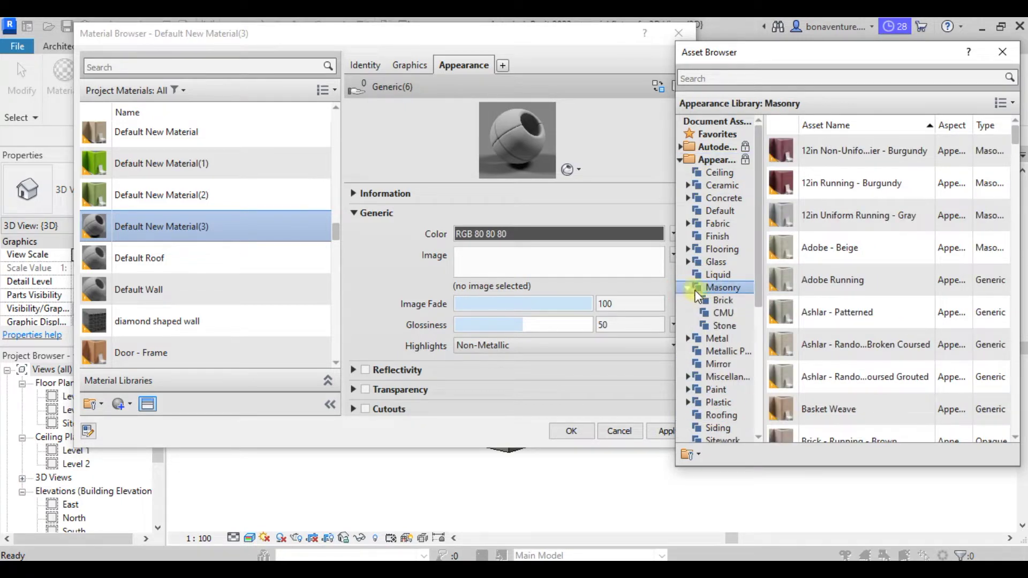
{"action": "left_click", "coordinate": [721, 299]}
Replace the new material's appearance with the Non-Uniform Running - Red brick asset
{"action": "scroll", "coordinate": [837, 297], "scroll_direction": "down", "scroll_amount": 1}
{"action": "scroll", "coordinate": [836, 297], "scroll_direction": "down", "scroll_amount": 6}
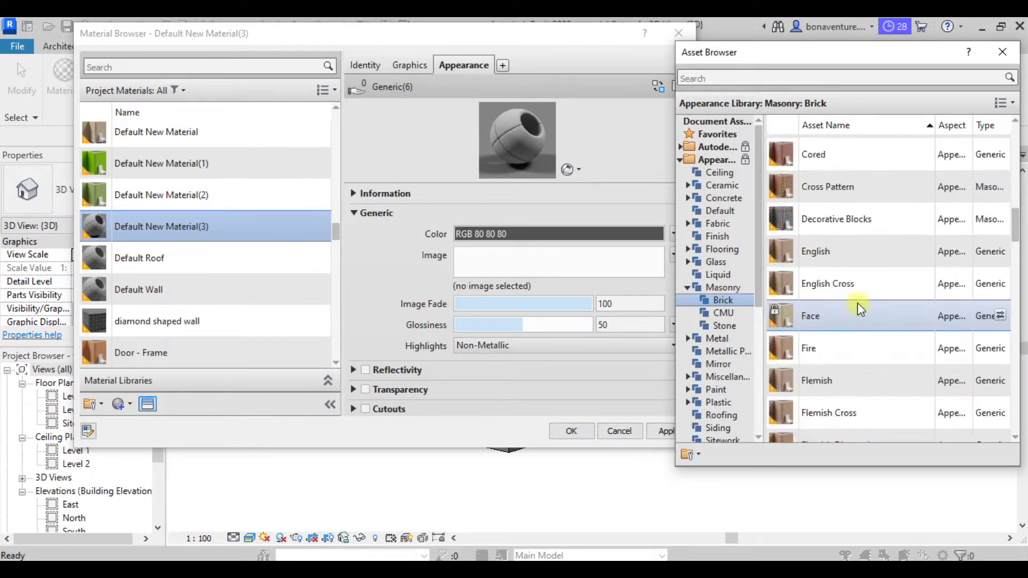
{"action": "scroll", "coordinate": [856, 303], "scroll_direction": "down", "scroll_amount": 1}
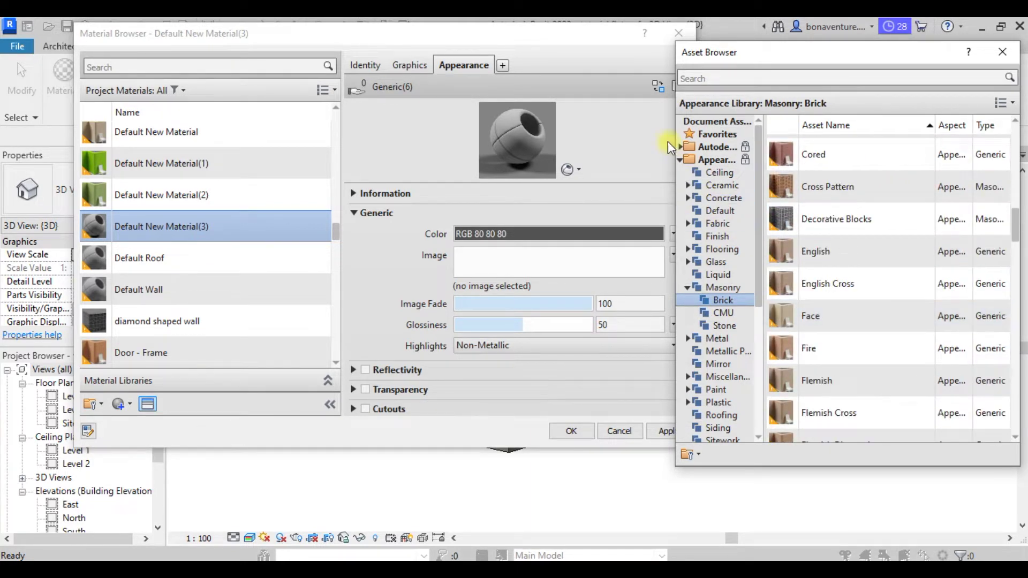
{"action": "left_click_drag", "start_coordinate": [673, 142], "coordinate": [487, 142]}
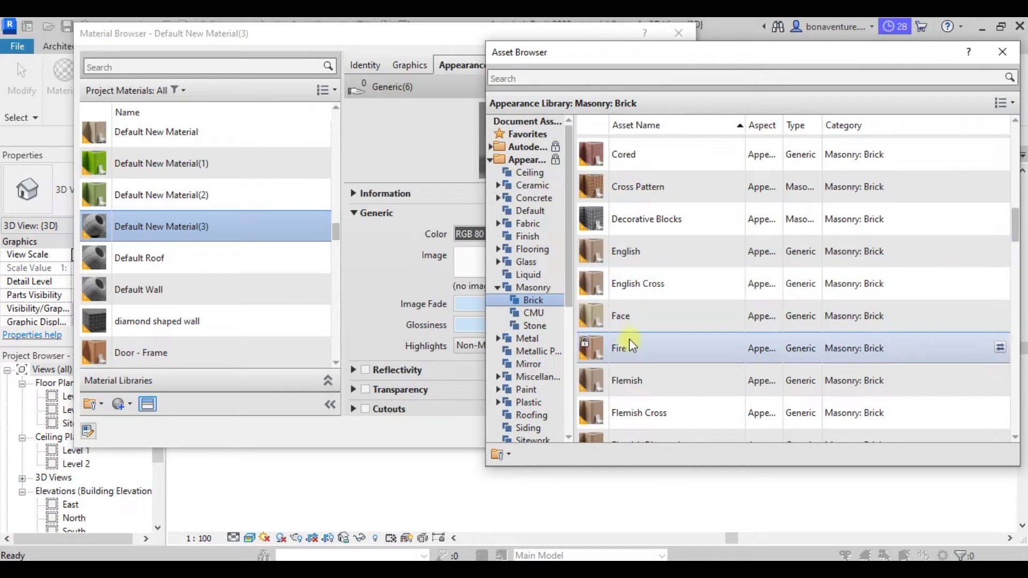
{"action": "left_click_drag", "start_coordinate": [483, 288], "coordinate": [677, 271]}
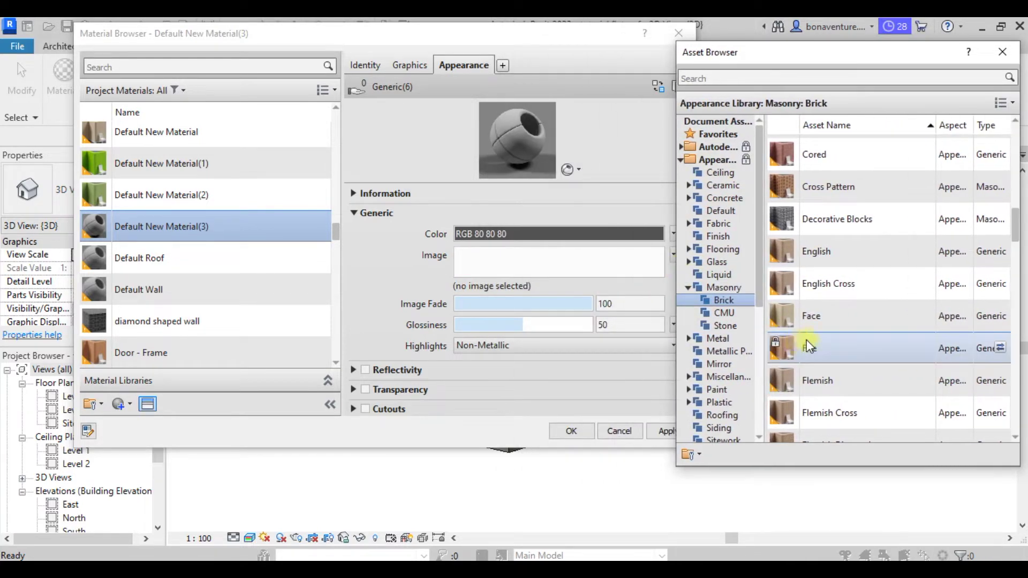
{"action": "scroll", "coordinate": [805, 341], "scroll_direction": "down", "scroll_amount": 4}
{"action": "scroll", "coordinate": [910, 425], "scroll_direction": "down", "scroll_amount": 5}
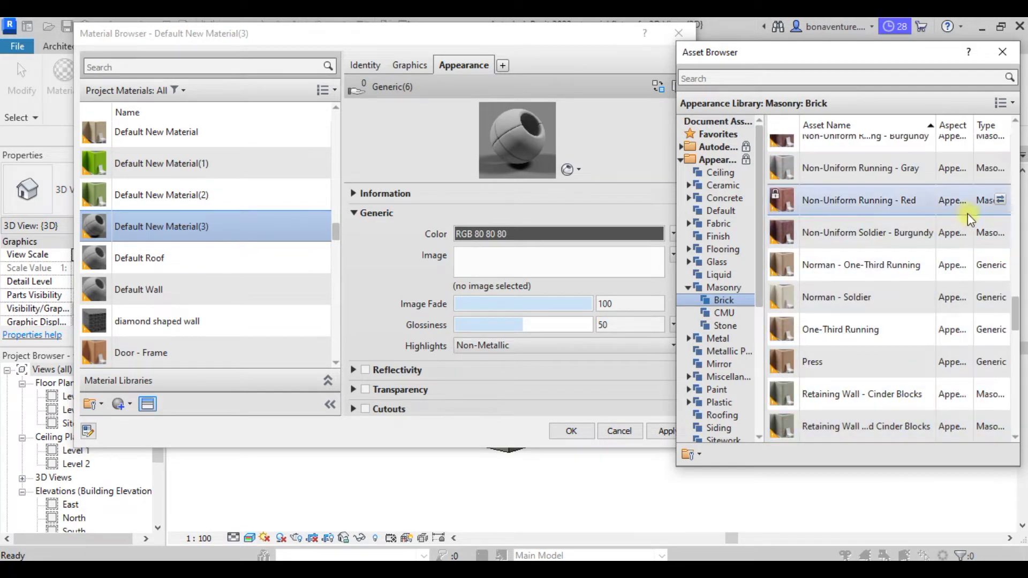
{"action": "left_click", "coordinate": [1000, 201]}
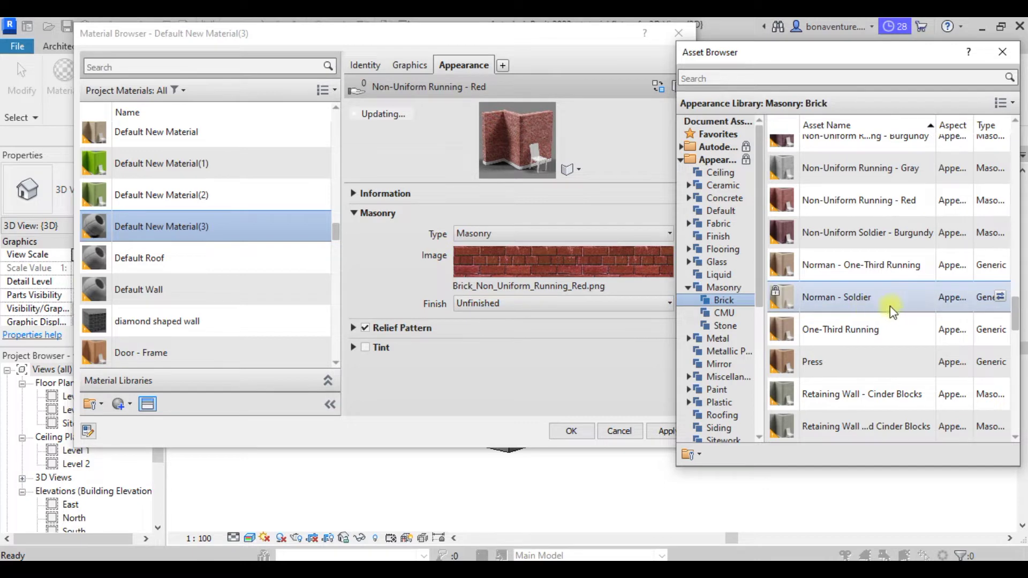
Try the Norman - Soldier, Non-Uniform Soldier - Burgundy and Press brick assets on the material and return to Non-Uniform Running - Red
{"action": "left_click", "coordinate": [1000, 298]}
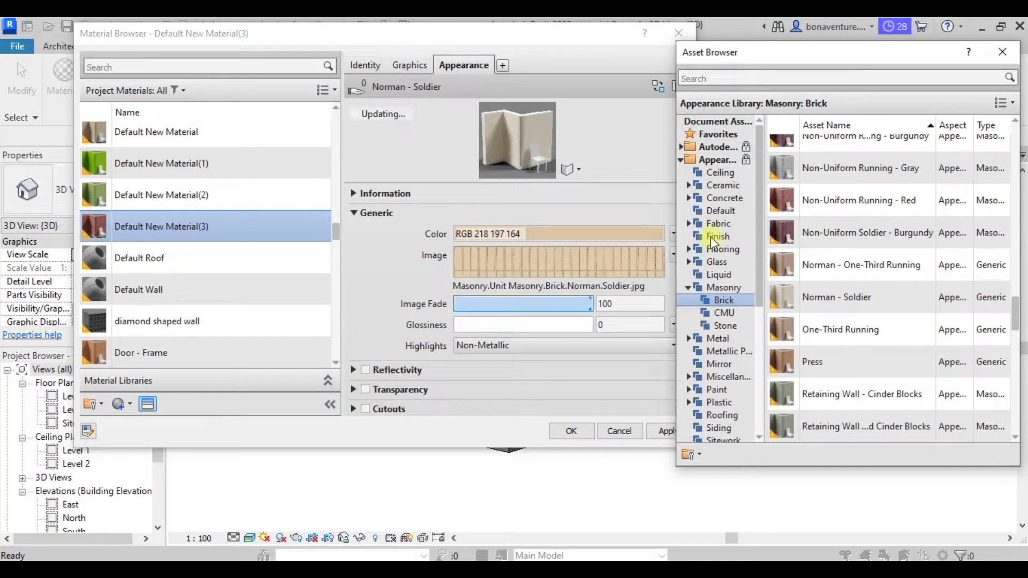
{"action": "mouse_move", "coordinate": [930, 234]}
{"action": "left_click", "coordinate": [1001, 234]}
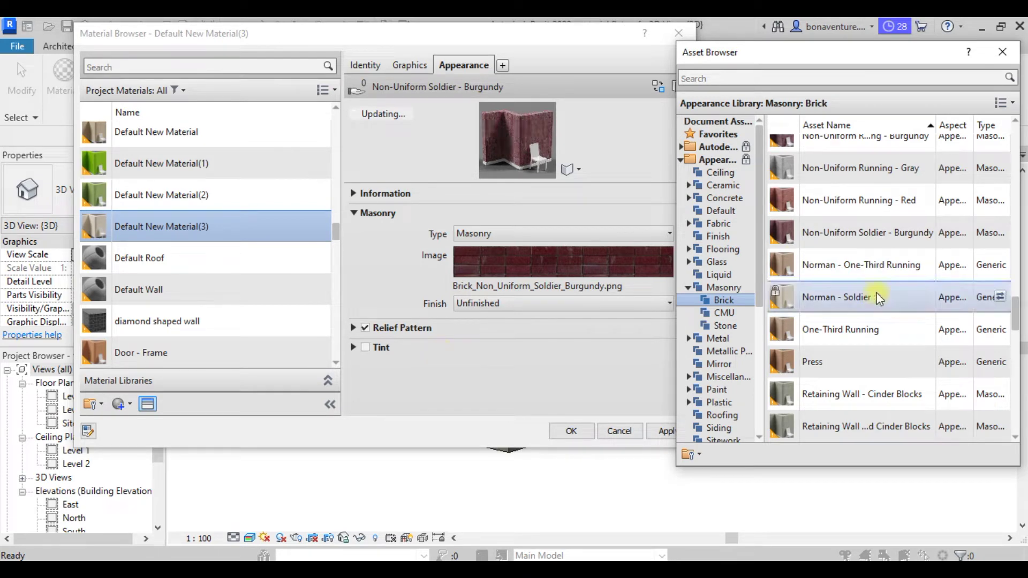
{"action": "mouse_move", "coordinate": [951, 362]}
{"action": "left_click", "coordinate": [999, 362]}
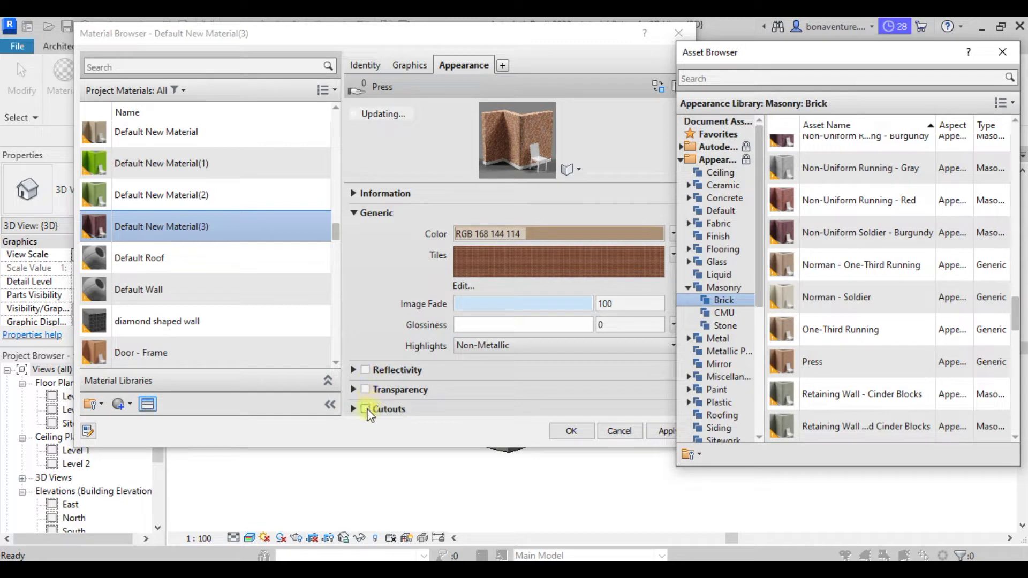
{"action": "scroll", "coordinate": [396, 355], "scroll_direction": "down", "scroll_amount": 3}
{"action": "left_click", "coordinate": [382, 379]}
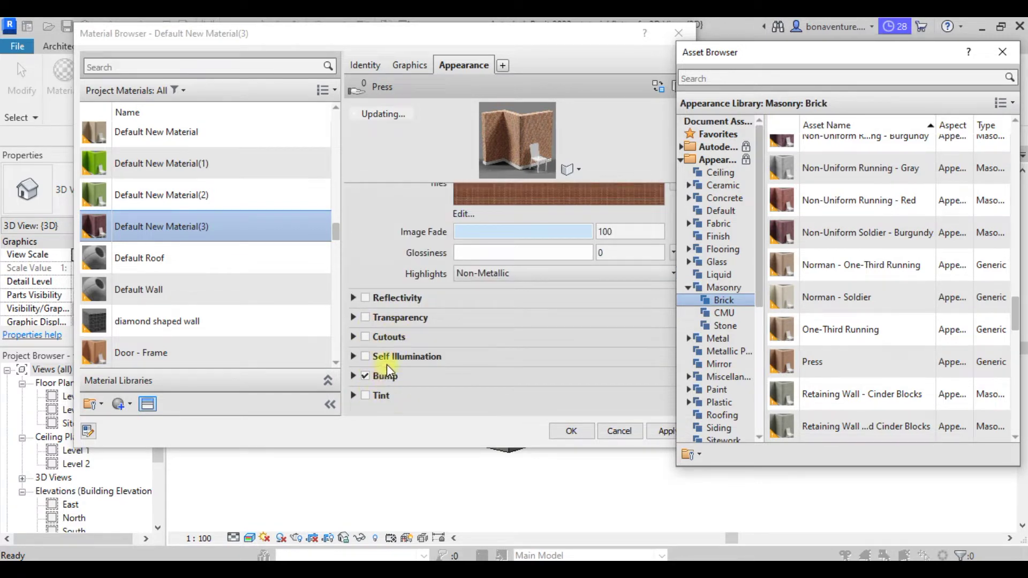
{"action": "left_click", "coordinate": [998, 201]}
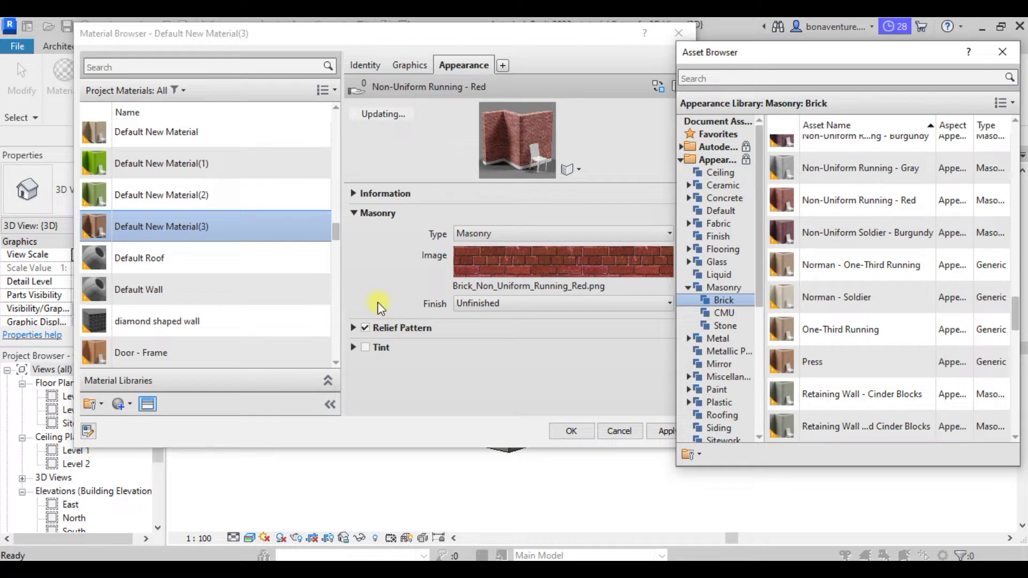
Set the sample width of the red brick image to 1016.01 mm in the Texture Editor and finish editing the texture
{"action": "left_click_drag", "start_coordinate": [715, 52], "coordinate": [759, 41]}
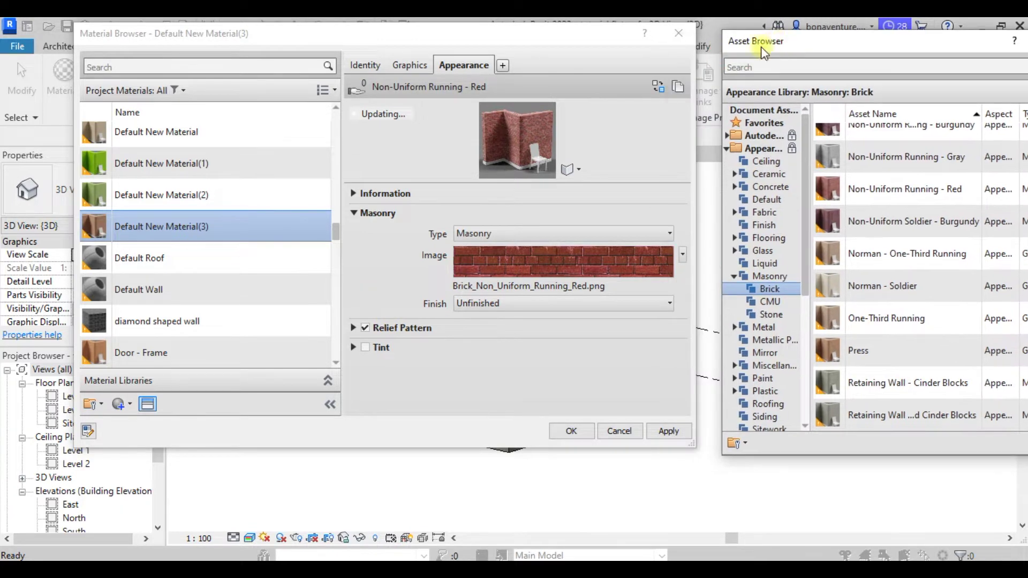
{"action": "left_click", "coordinate": [602, 265]}
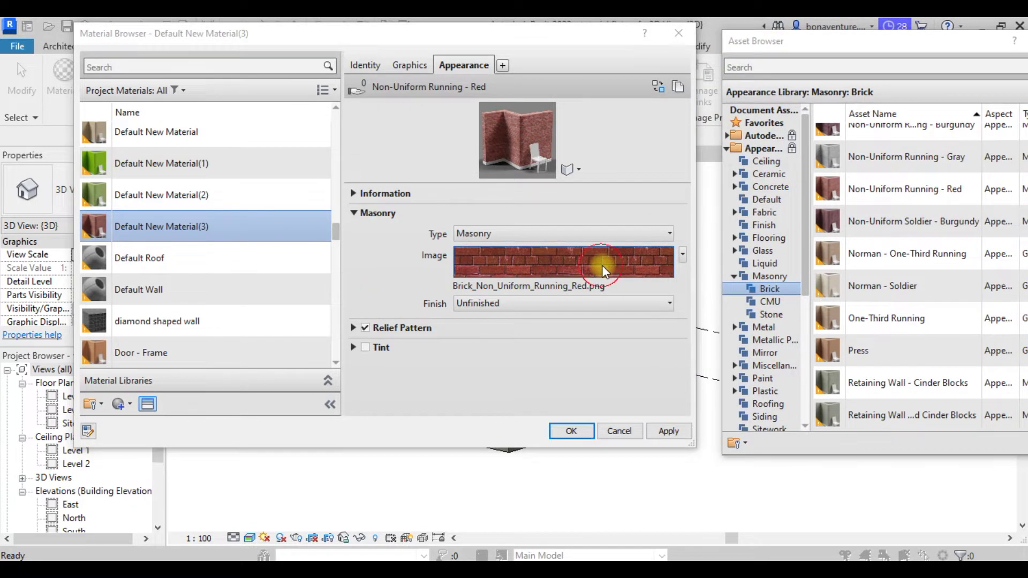
{"action": "scroll", "coordinate": [232, 373], "scroll_direction": "down", "scroll_amount": 5}
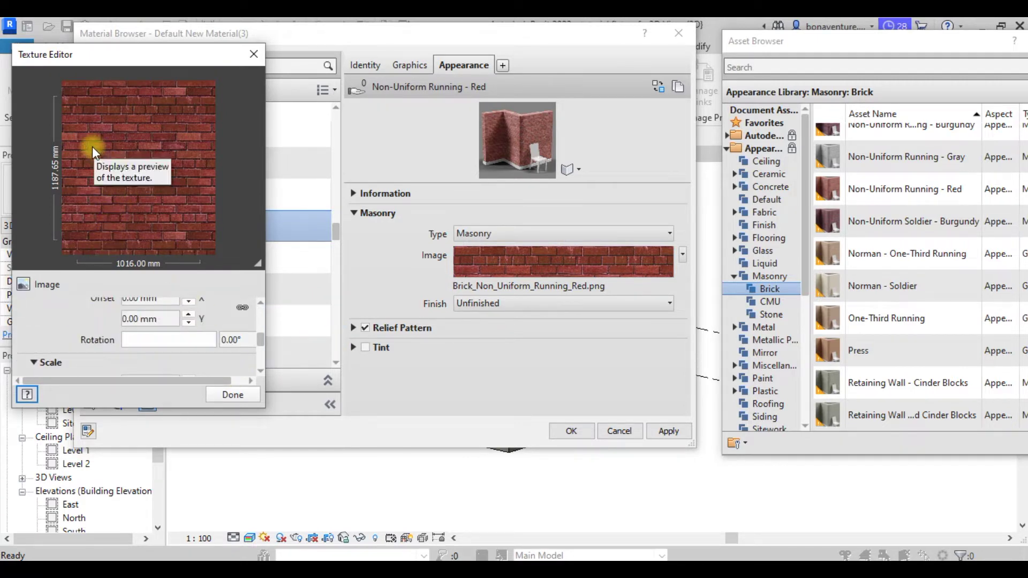
{"action": "scroll", "coordinate": [260, 355], "scroll_direction": "down", "scroll_amount": 5}
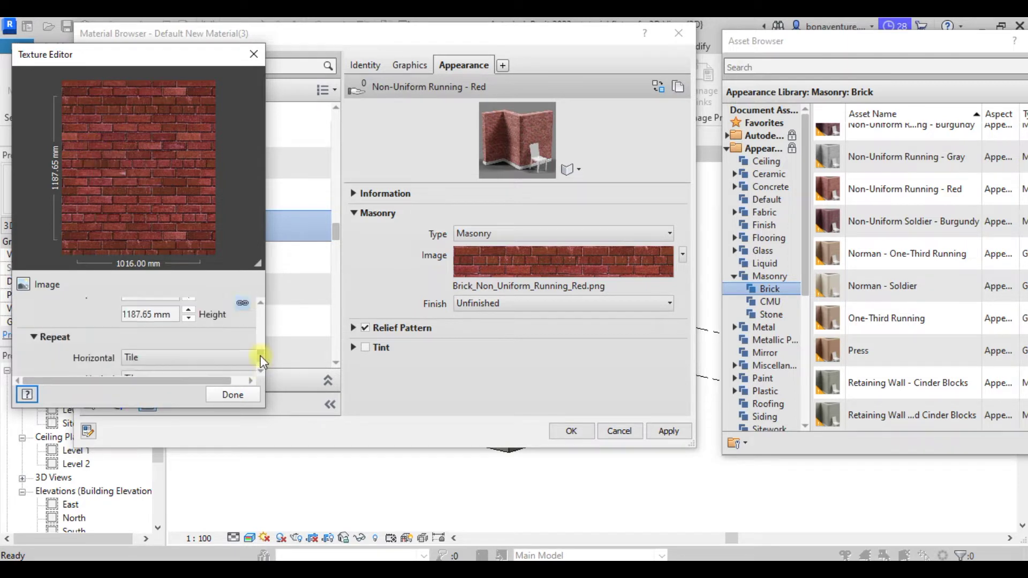
{"action": "scroll", "coordinate": [158, 348], "scroll_direction": "up", "scroll_amount": 2}
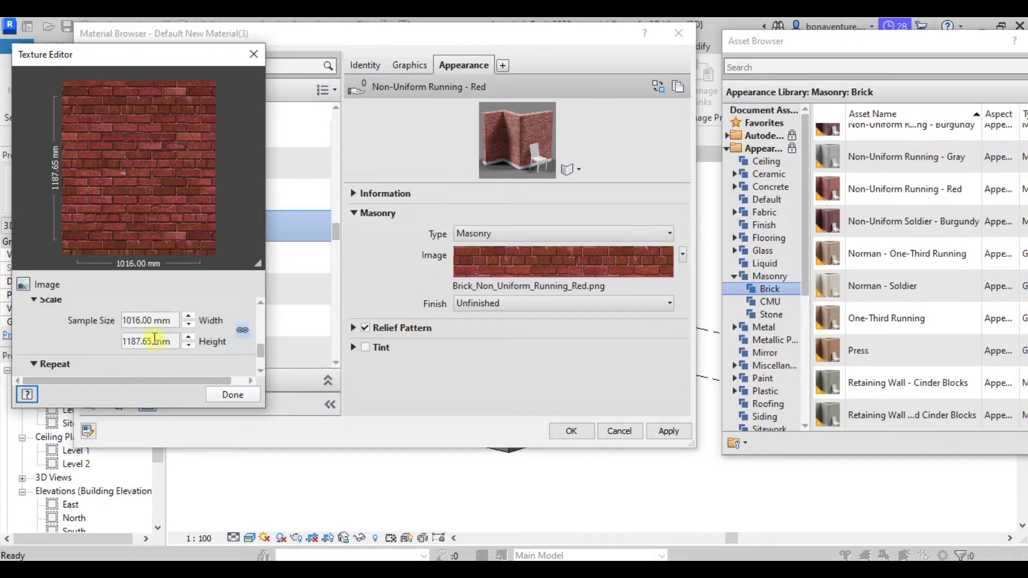
{"action": "left_click", "coordinate": [151, 321]}
{"action": "type", "text": "1"}
{"action": "key", "text": "Return"}
{"action": "mouse_move", "coordinate": [265, 352]}
{"action": "left_mouse_down"}
{"action": "mouse_move", "coordinate": [262, 333]}
{"action": "mouse_move", "coordinate": [249, 355]}
{"action": "left_mouse_up"}
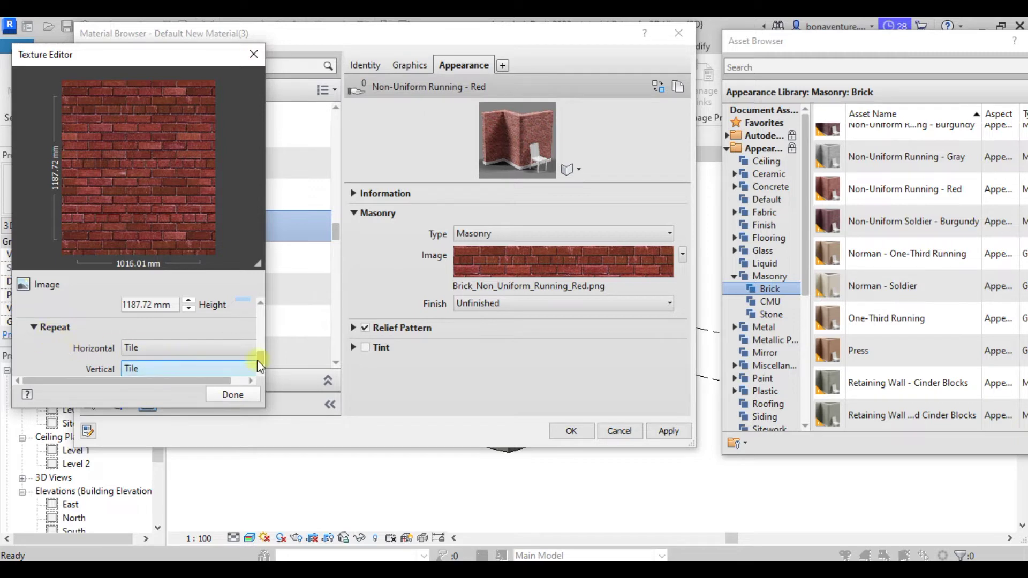
{"action": "left_click_drag", "start_coordinate": [263, 358], "coordinate": [256, 307]}
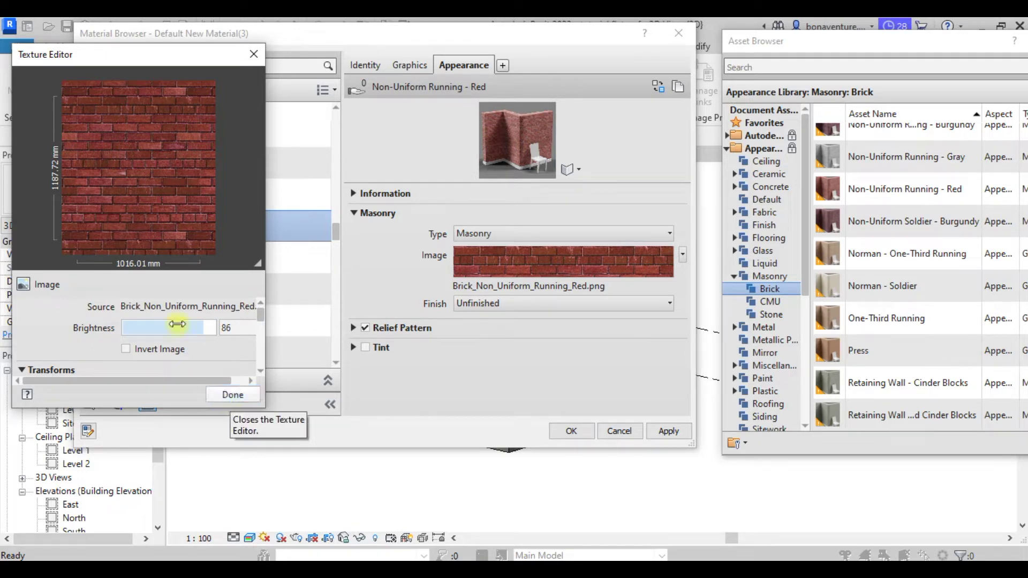
{"action": "left_click", "coordinate": [239, 395]}
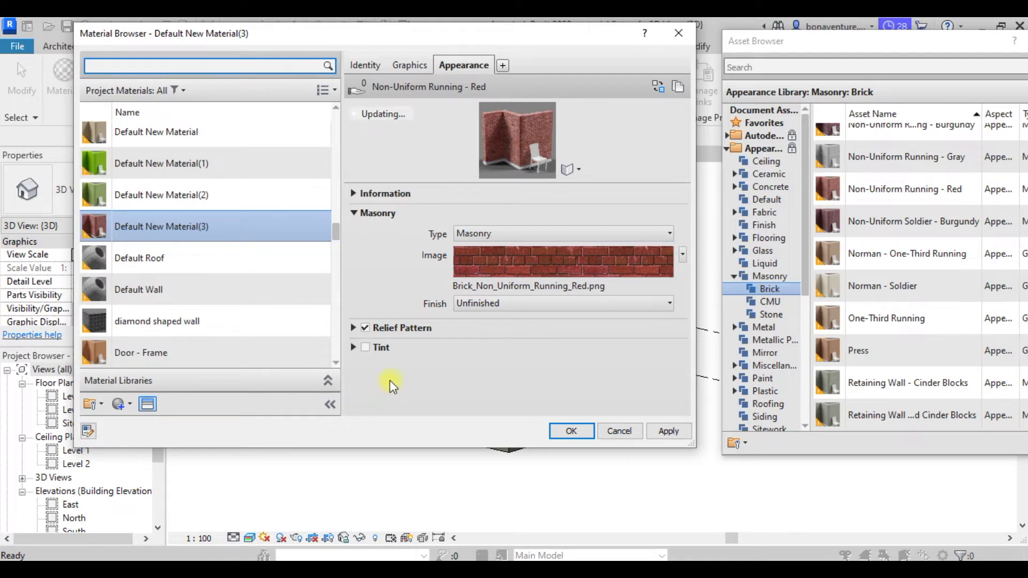
Rename the red brick material as brick wall and apply the changes
{"action": "right_click", "coordinate": [155, 227]}
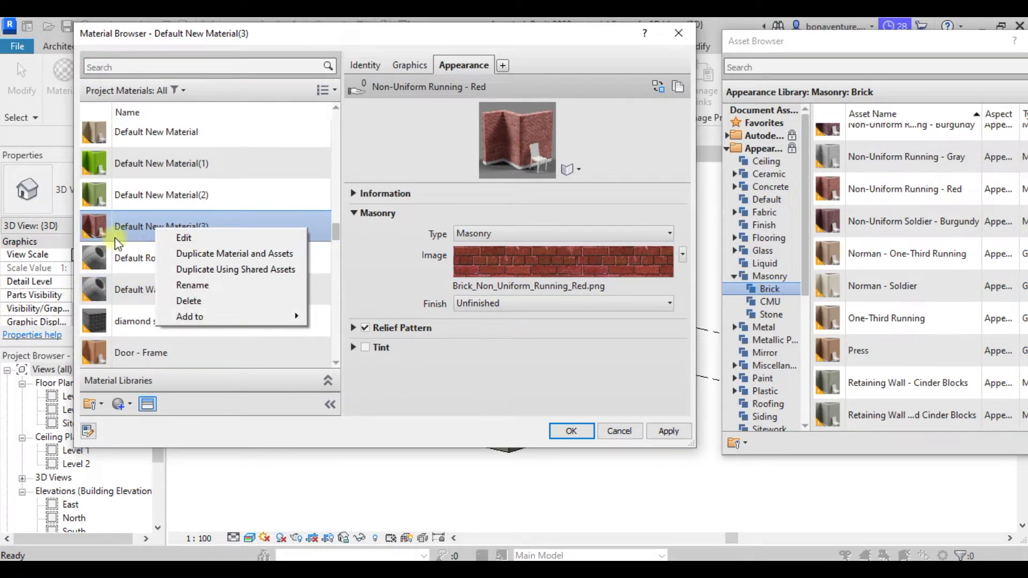
{"action": "left_click", "coordinate": [201, 286]}
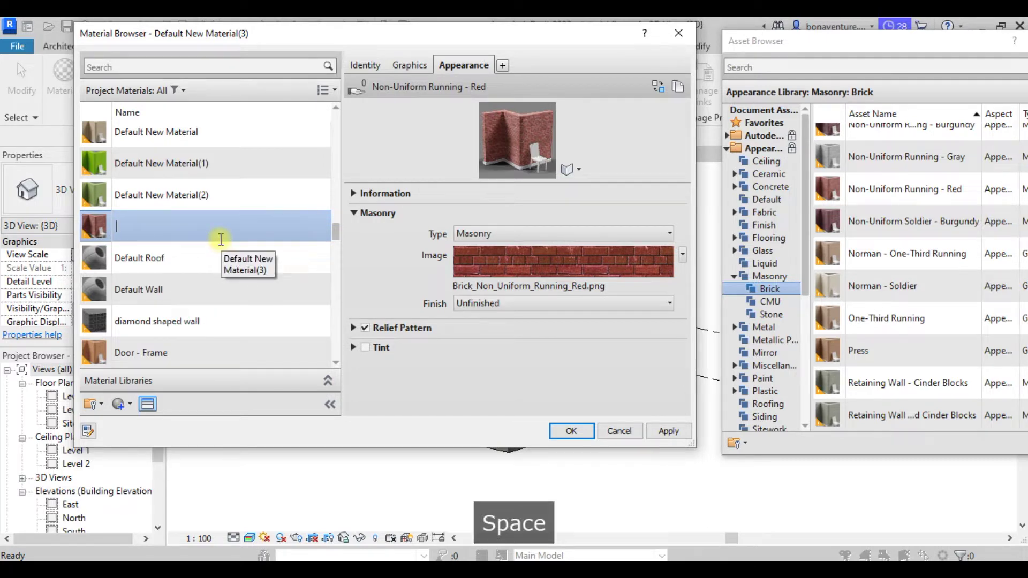
{"action": "key", "text": "BackSpace"}
{"action": "type", "text": "bri"}
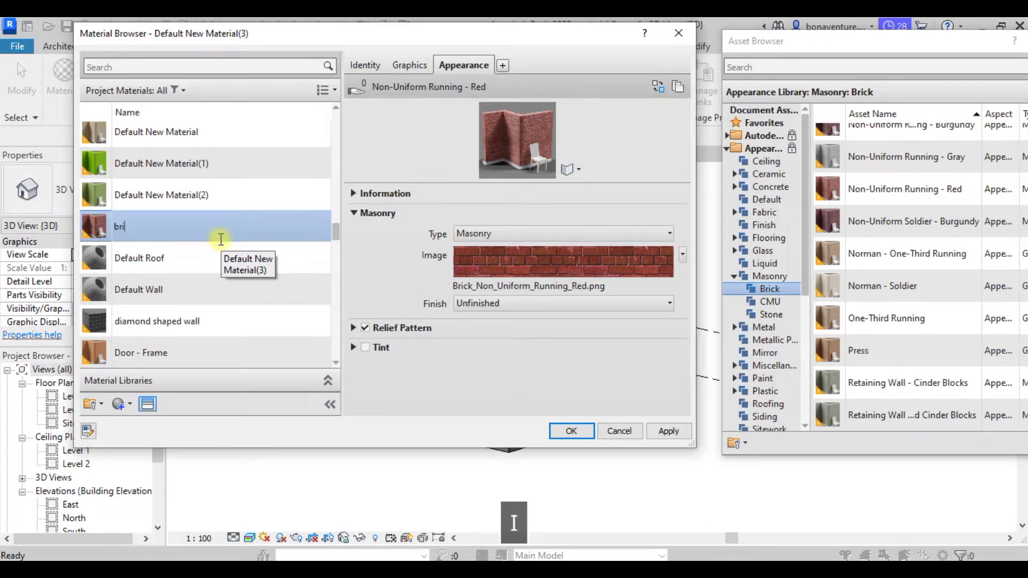
{"action": "type", "text": "ck wall"}
{"action": "left_click", "coordinate": [668, 433]}
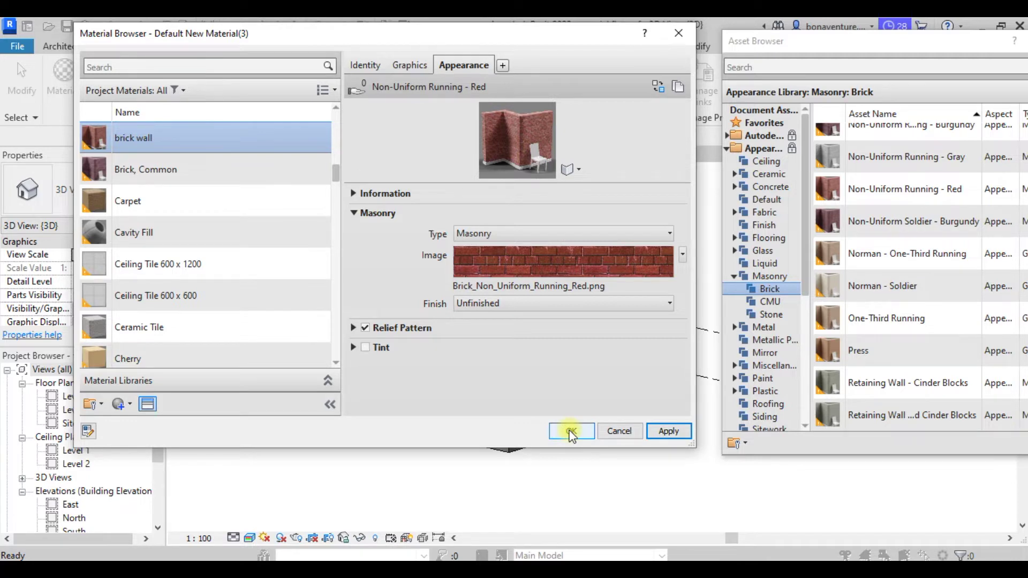
Create another new project material, check its shading graphics and return to its appearance settings
{"action": "left_click", "coordinate": [130, 405]}
{"action": "left_click", "coordinate": [142, 423]}
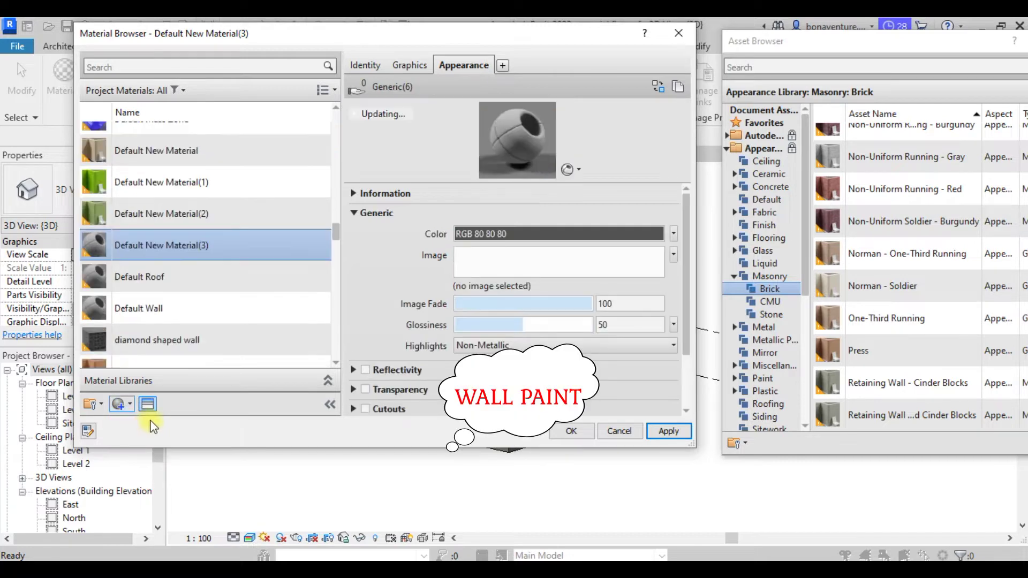
{"action": "scroll", "coordinate": [210, 303], "scroll_direction": "down", "scroll_amount": 1}
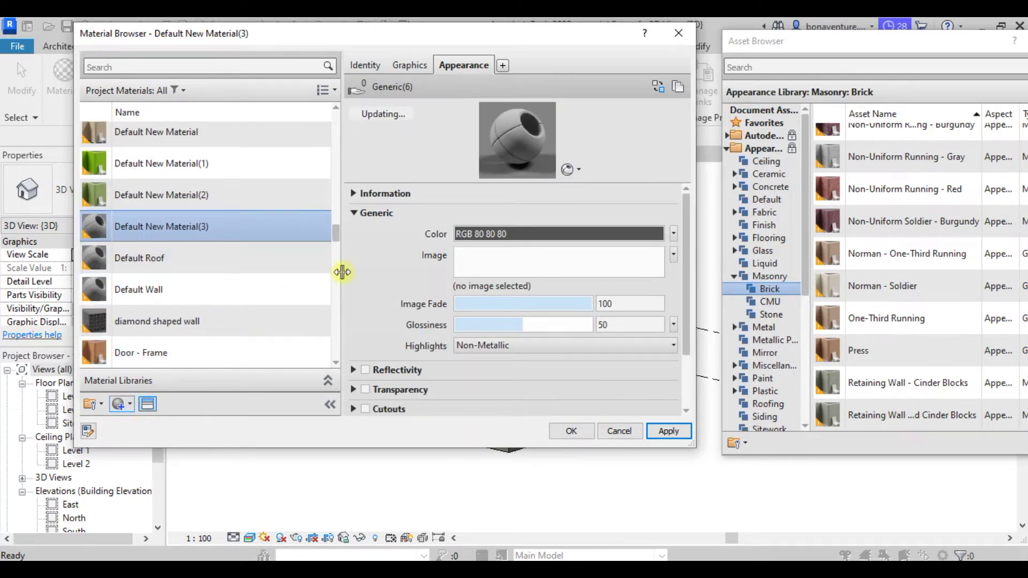
{"action": "left_click", "coordinate": [416, 68]}
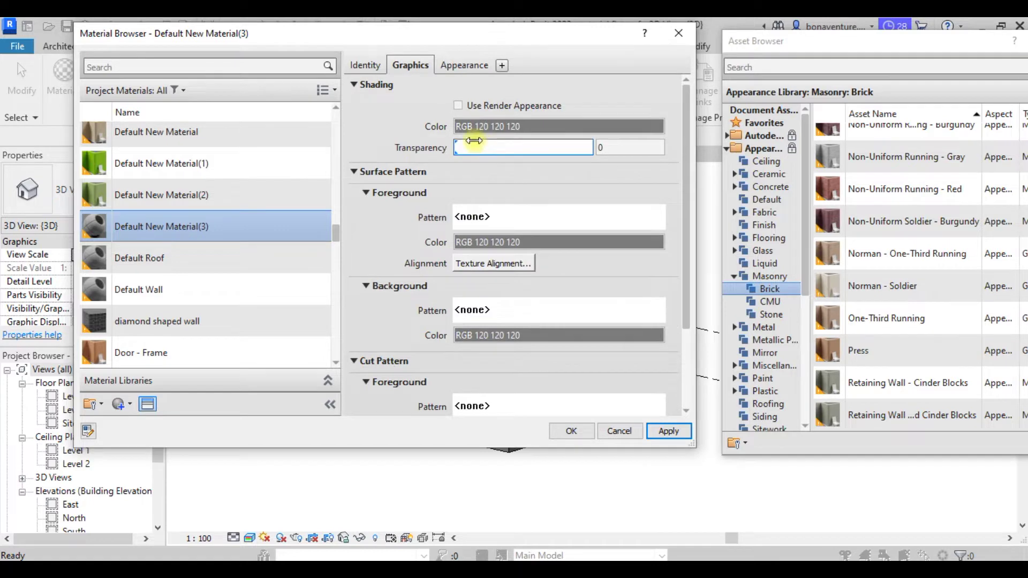
{"action": "left_click", "coordinate": [458, 68]}
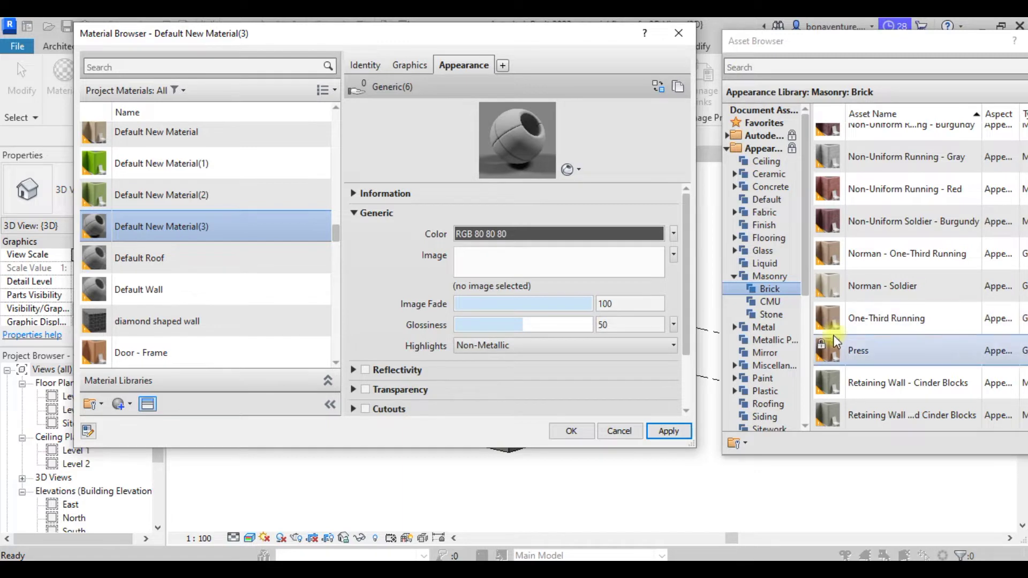
Show the Wall Paint assets in the Appearance Library and browse to the Chartreuse colors
{"action": "scroll", "coordinate": [785, 374], "scroll_direction": "down", "scroll_amount": 2}
{"action": "left_click", "coordinate": [760, 407]}
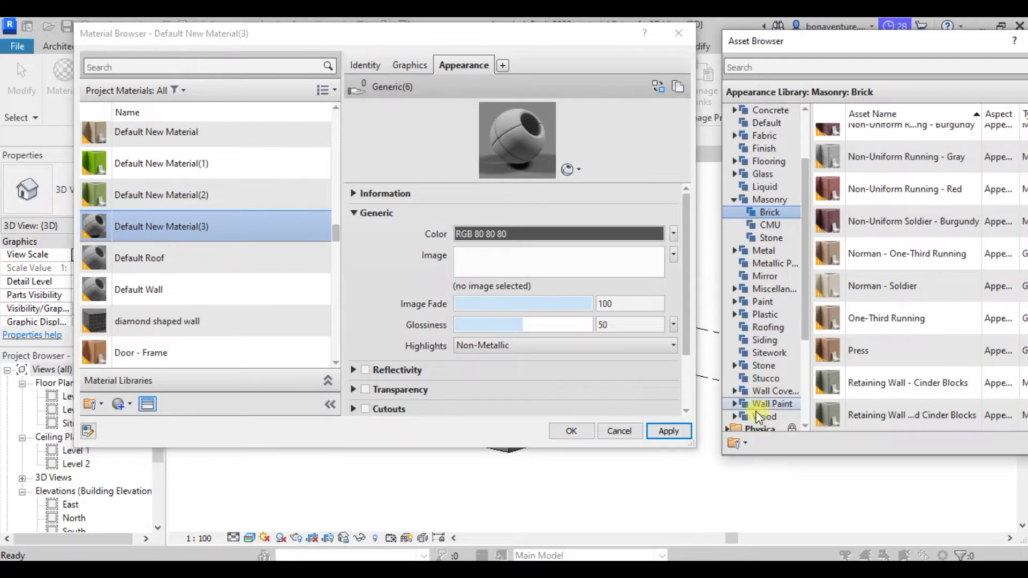
{"action": "left_click", "coordinate": [749, 416]}
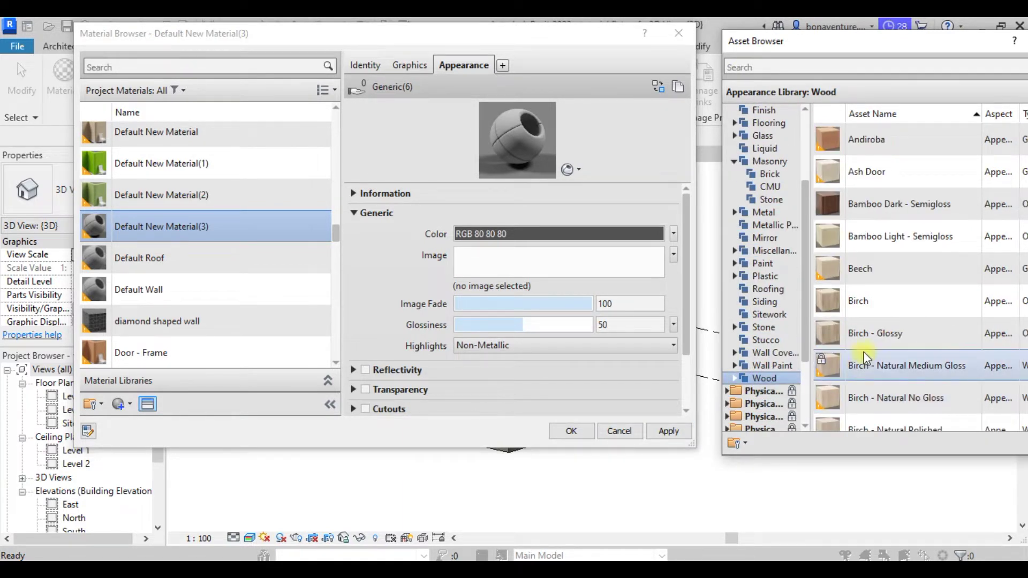
{"action": "scroll", "coordinate": [856, 364], "scroll_direction": "down", "scroll_amount": 3}
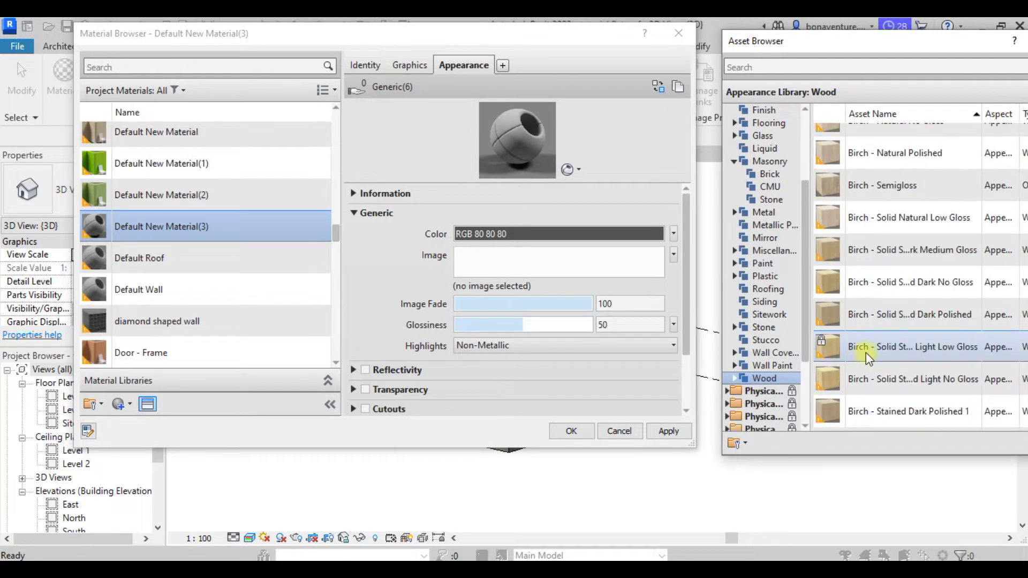
{"action": "left_click", "coordinate": [764, 365]}
{"action": "scroll", "coordinate": [885, 380], "scroll_direction": "down", "scroll_amount": 2}
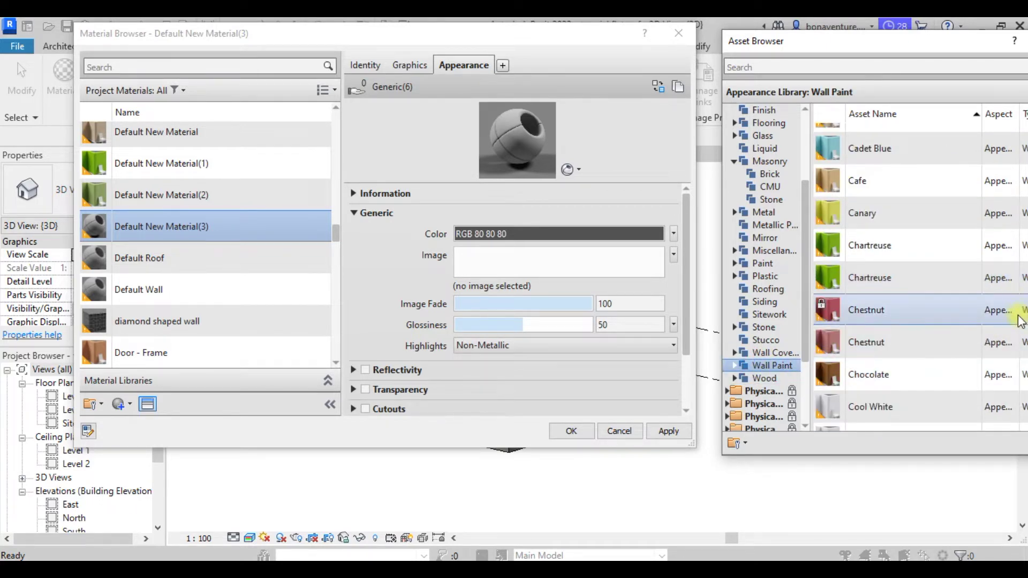
{"action": "scroll", "coordinate": [958, 204], "scroll_direction": "up", "scroll_amount": 1}
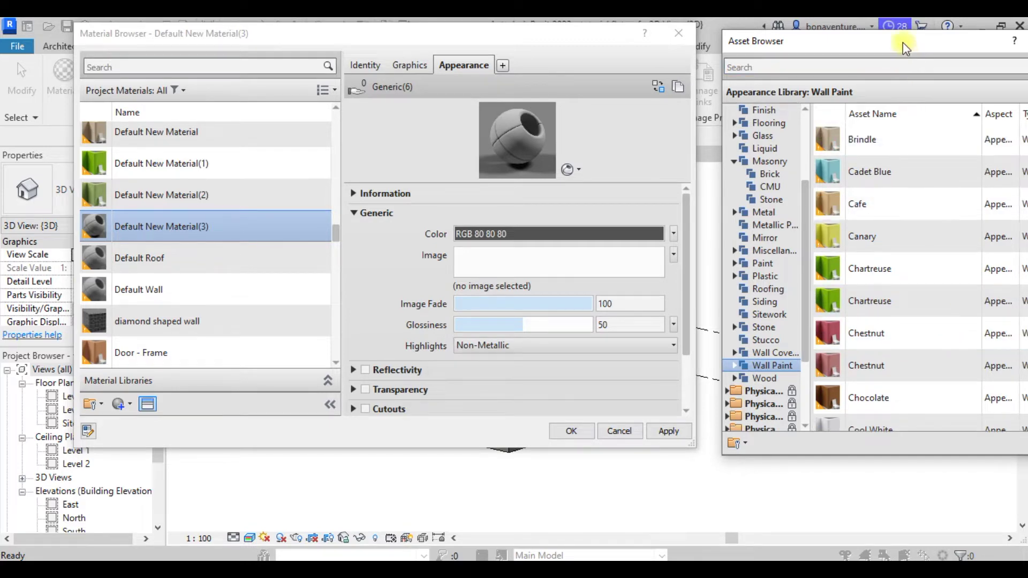
Bring the whole Asset Browser into view and replace the new material's appearance with the second Chartreuse wall paint asset
{"action": "left_click_drag", "start_coordinate": [903, 43], "coordinate": [844, 48]}
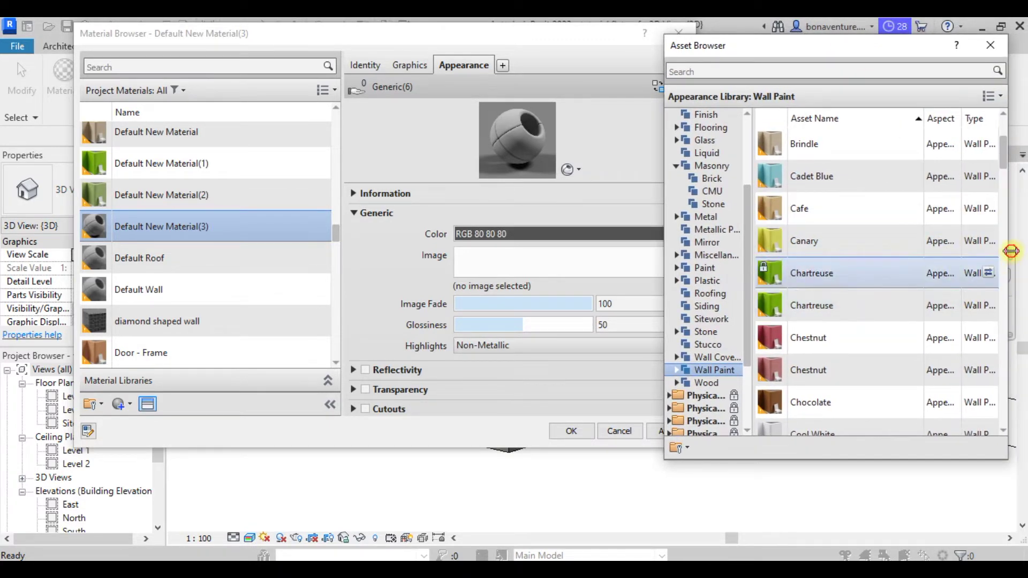
{"action": "left_click_drag", "start_coordinate": [1010, 251], "coordinate": [1027, 251]}
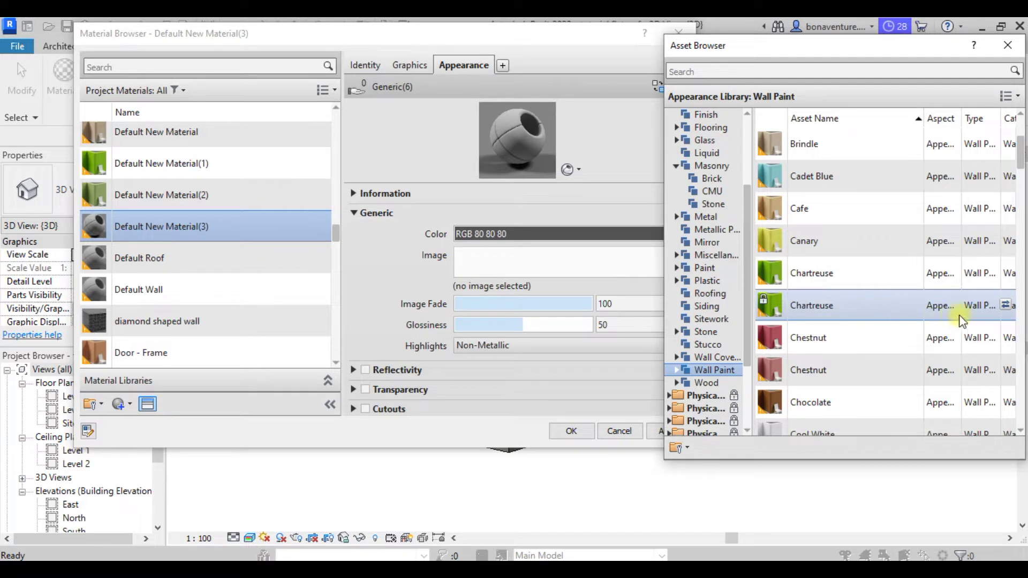
{"action": "left_click", "coordinate": [1006, 305]}
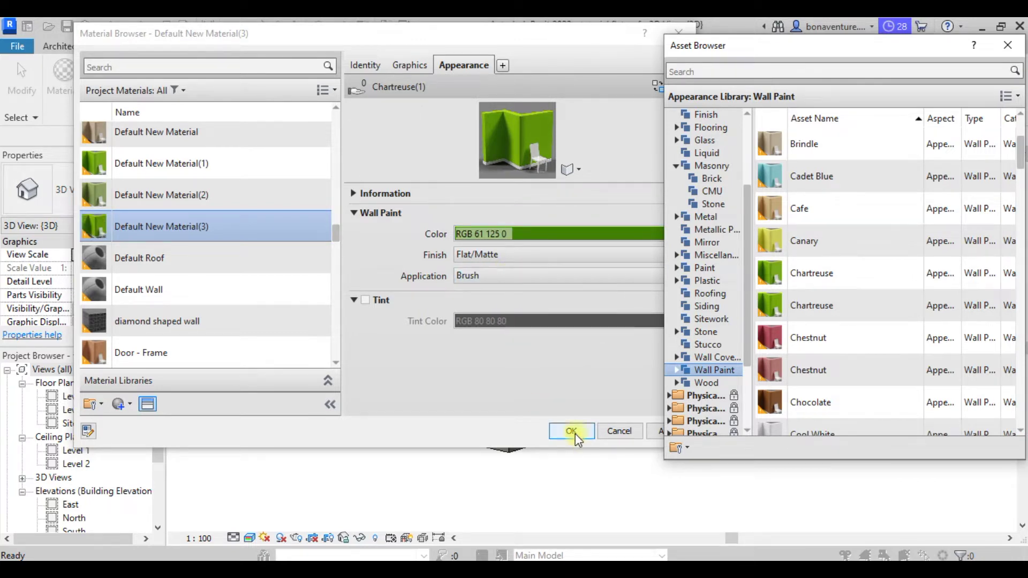
Replace the new material's appearance with the second Black wall paint asset and check its shading graphics
{"action": "right_click", "coordinate": [213, 225]}
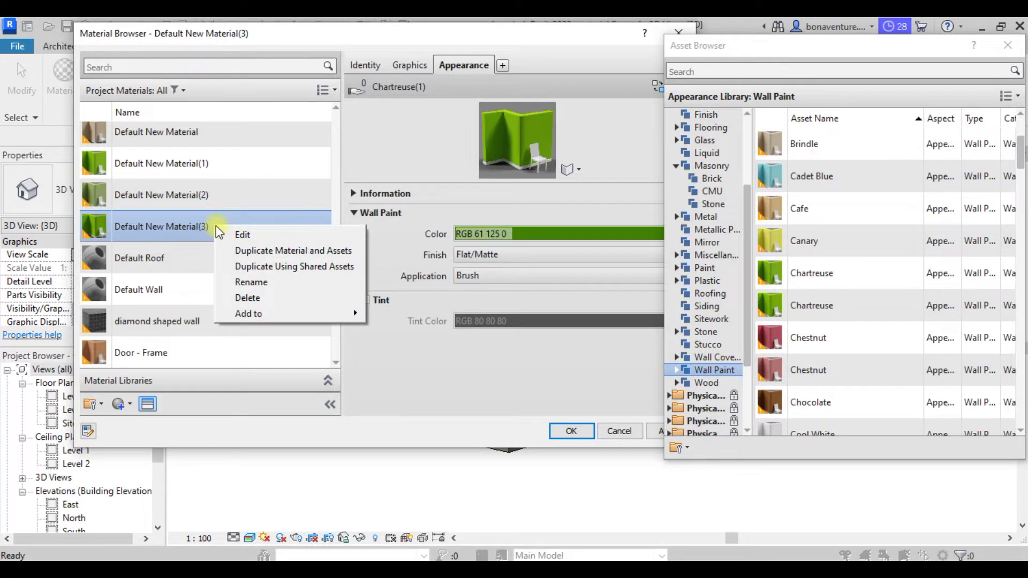
{"action": "left_click", "coordinate": [272, 285]}
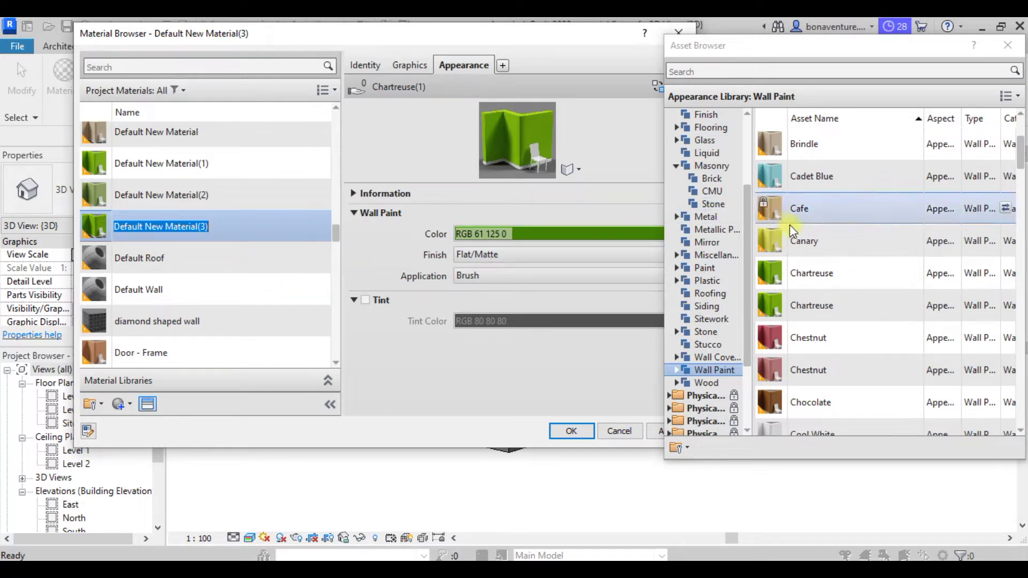
{"action": "scroll", "coordinate": [803, 224], "scroll_direction": "up", "scroll_amount": 3}
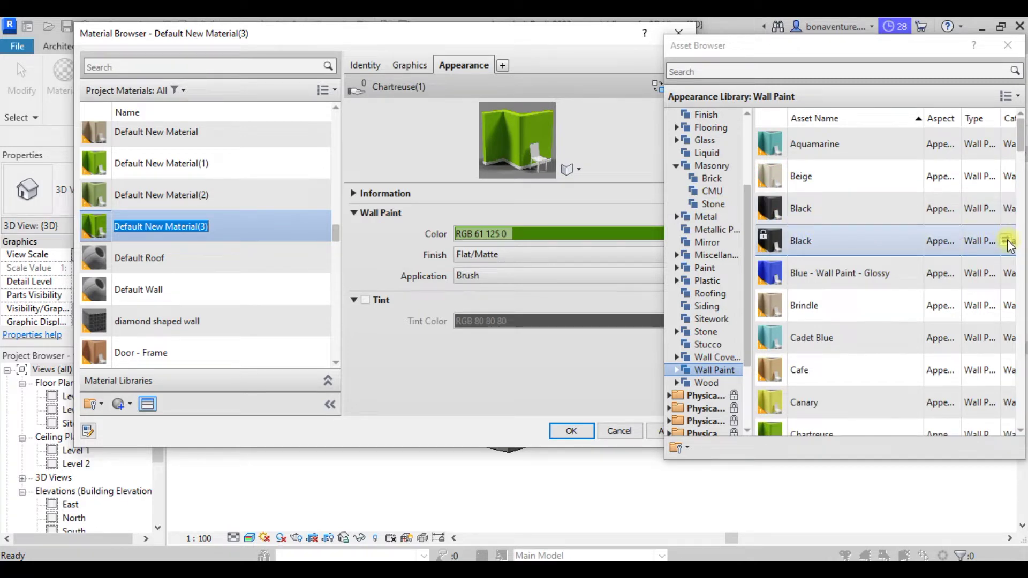
{"action": "left_click", "coordinate": [1006, 242]}
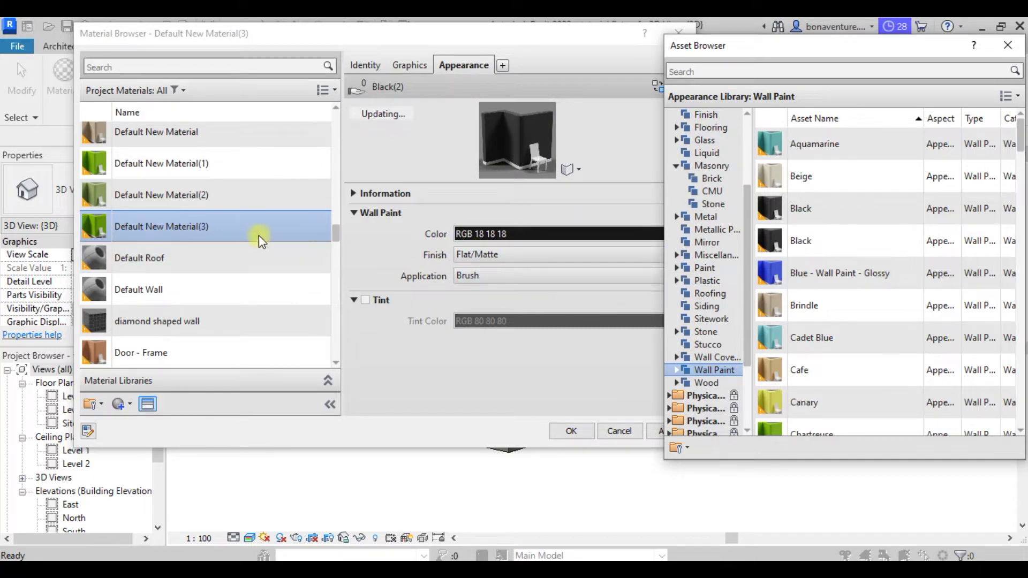
{"action": "left_click", "coordinate": [409, 65]}
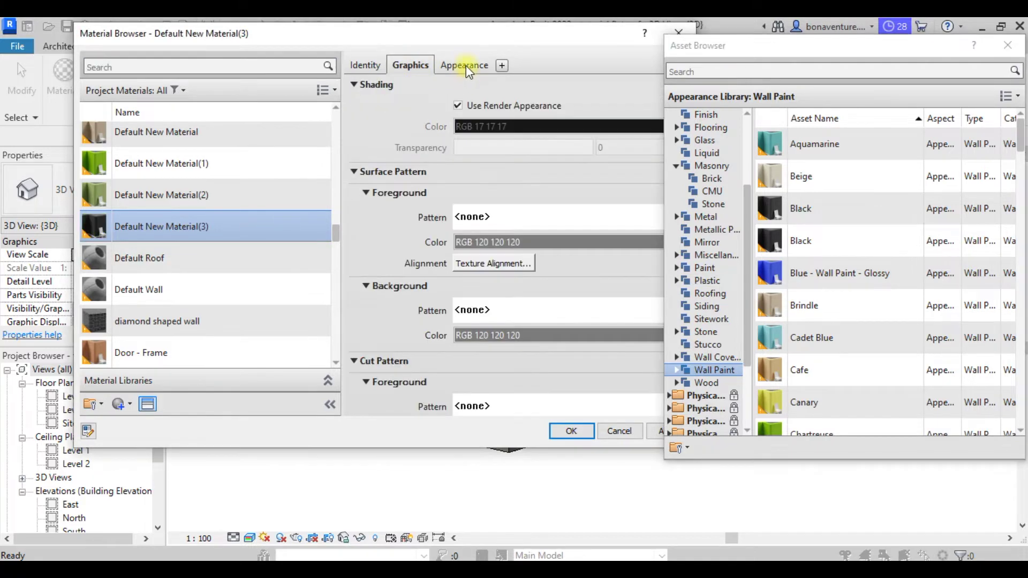
{"action": "left_click", "coordinate": [464, 65]}
Rename the black material as black wall, apply the changes and close the material dialogs
{"action": "right_click", "coordinate": [204, 230]}
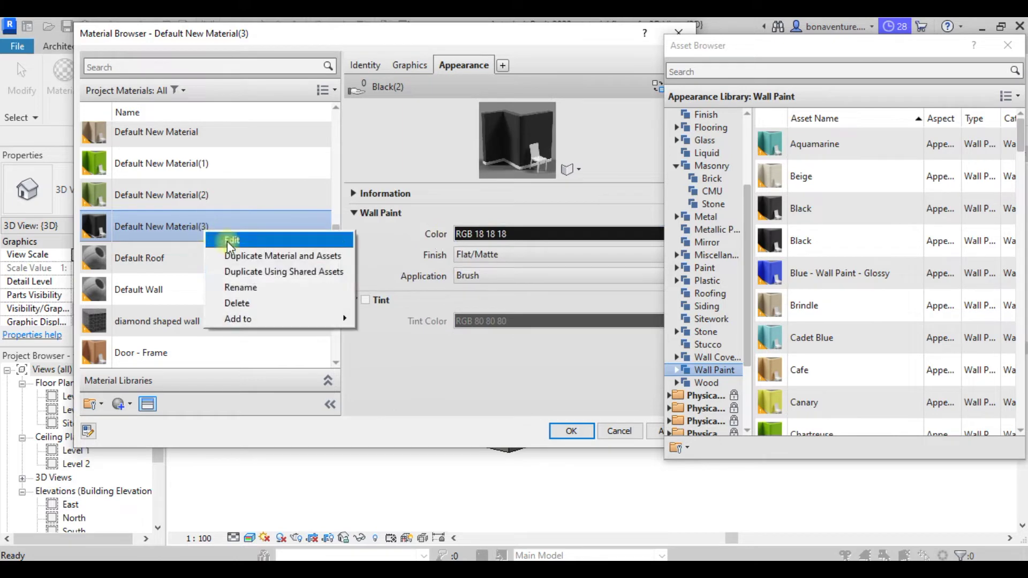
{"action": "left_click", "coordinate": [245, 286]}
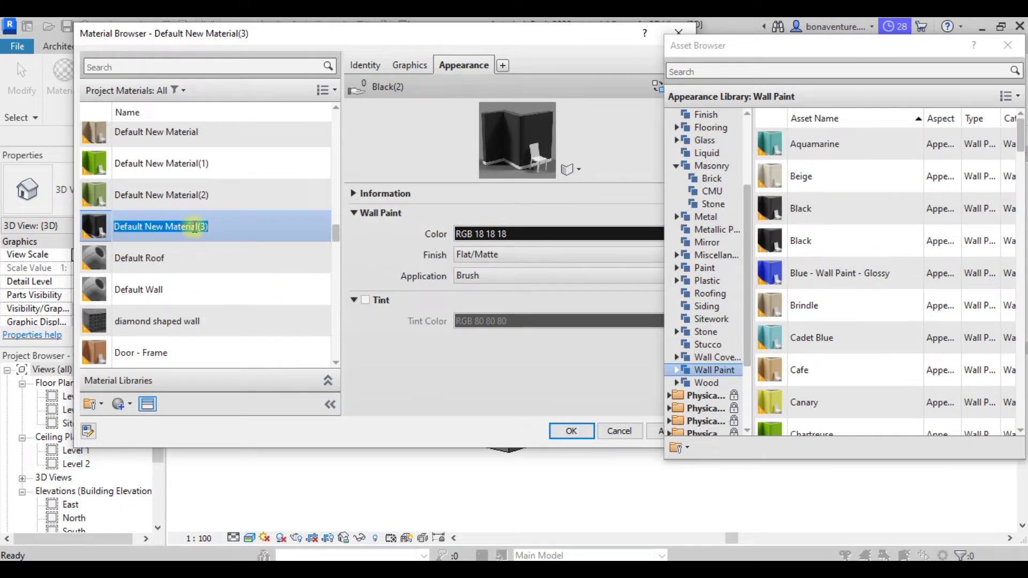
{"action": "type", "text": "ba"}
{"action": "key", "text": "BackSpace"}
{"action": "type", "text": "lack wall"}
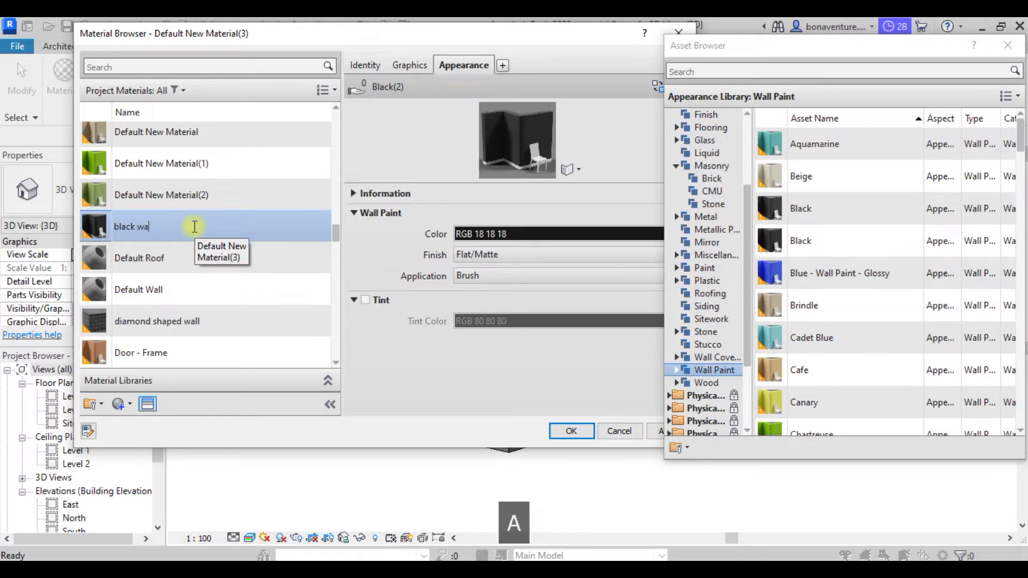
{"action": "left_click", "coordinate": [656, 431]}
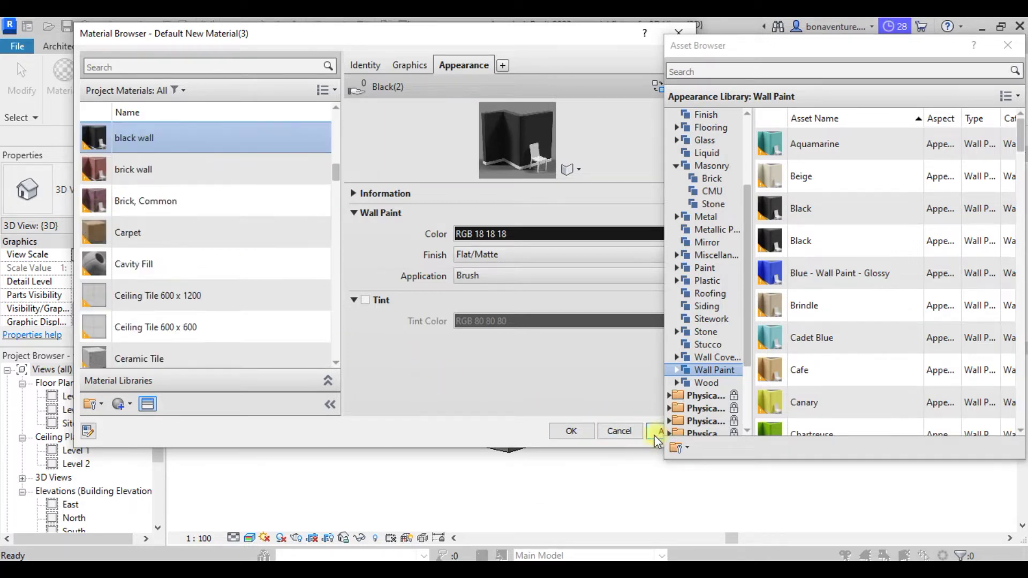
{"action": "left_click", "coordinate": [571, 431]}
{"action": "key", "text": "Escape"}
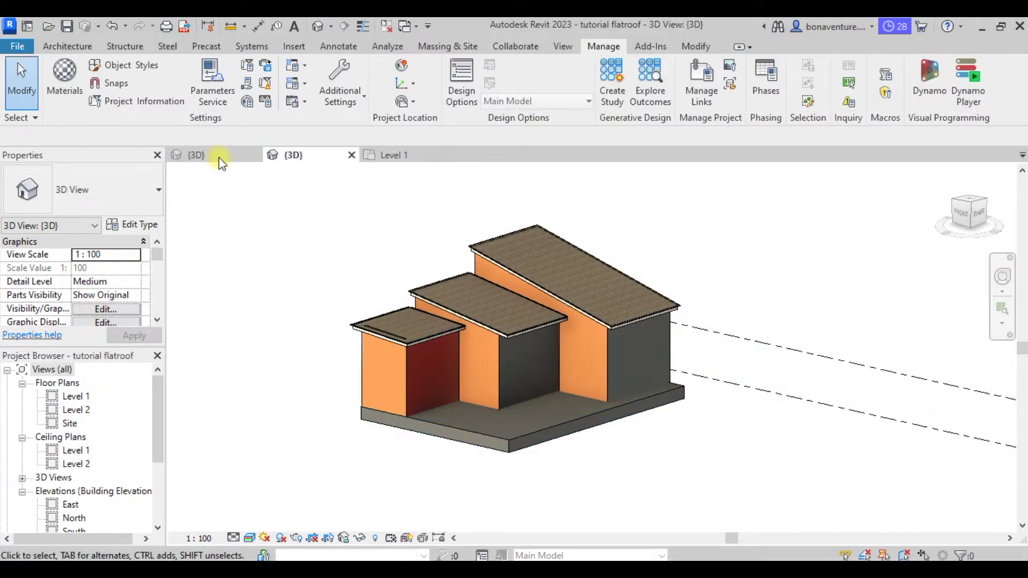
Start the Paint tool and look up the black wall material by searching the project materials for black
{"action": "left_click", "coordinate": [694, 46]}
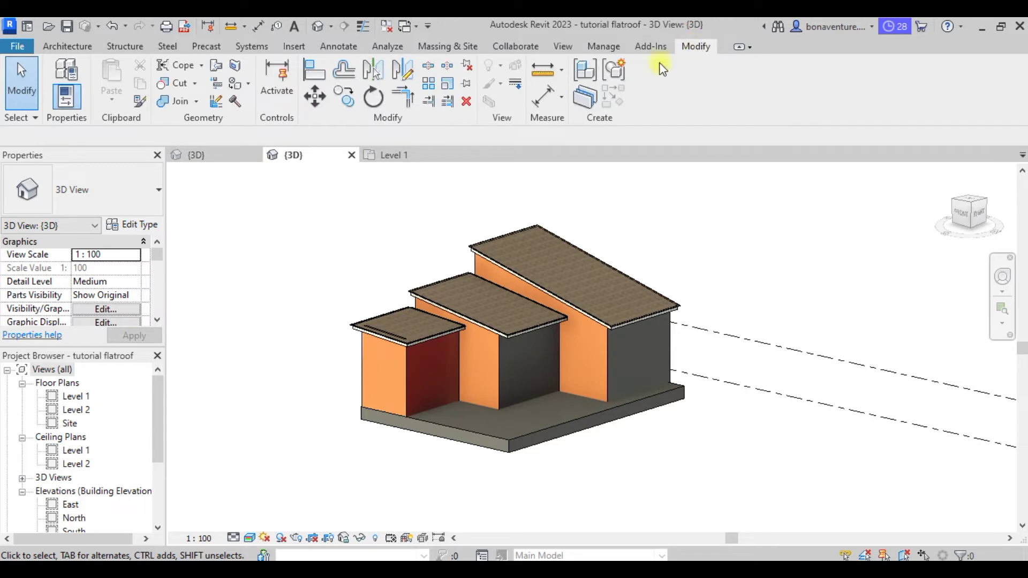
{"action": "left_click", "coordinate": [248, 83]}
{"action": "left_click", "coordinate": [245, 101]}
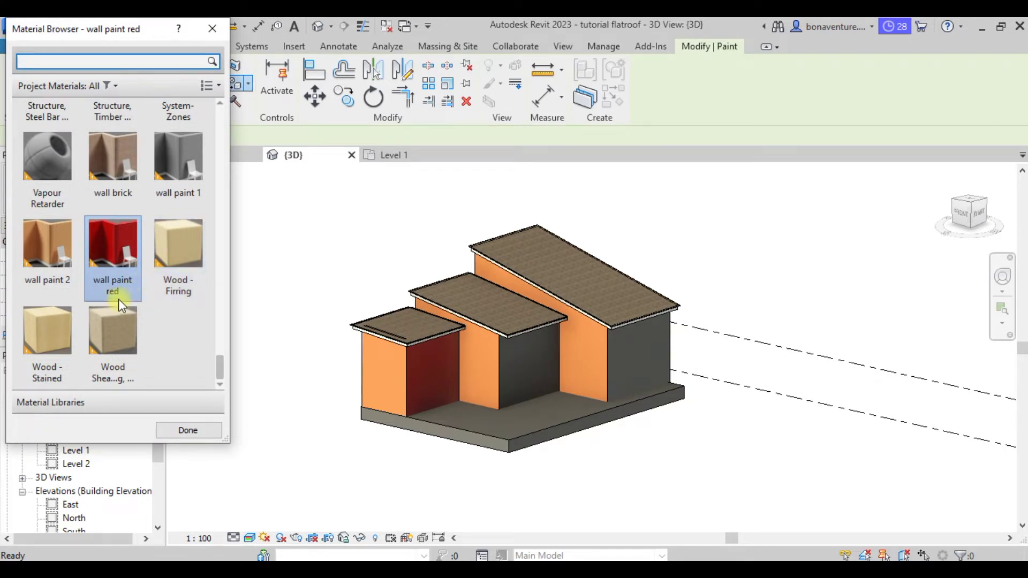
{"action": "scroll", "coordinate": [117, 299], "scroll_direction": "up", "scroll_amount": 15}
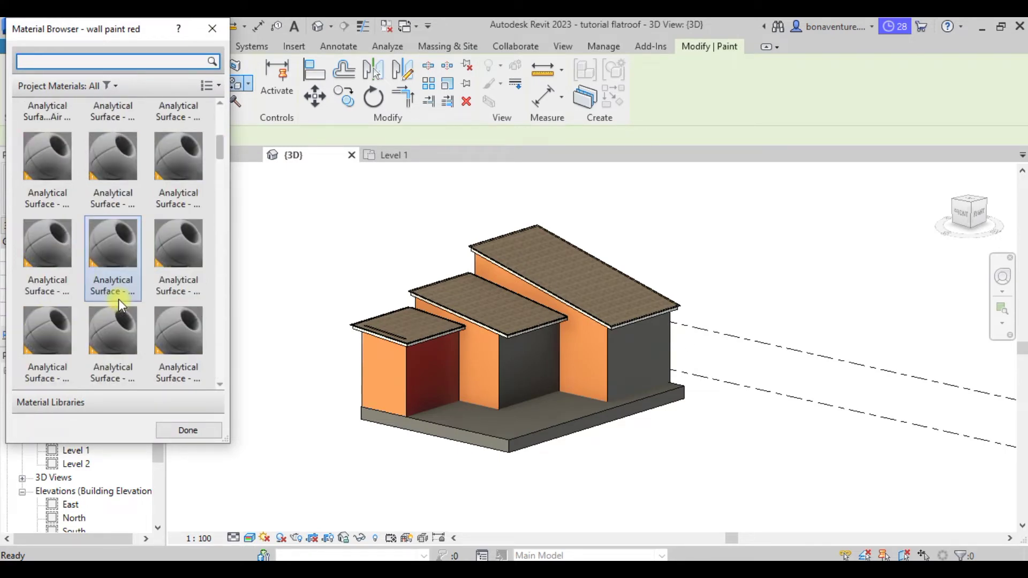
{"action": "scroll", "coordinate": [118, 298], "scroll_direction": "up", "scroll_amount": 3}
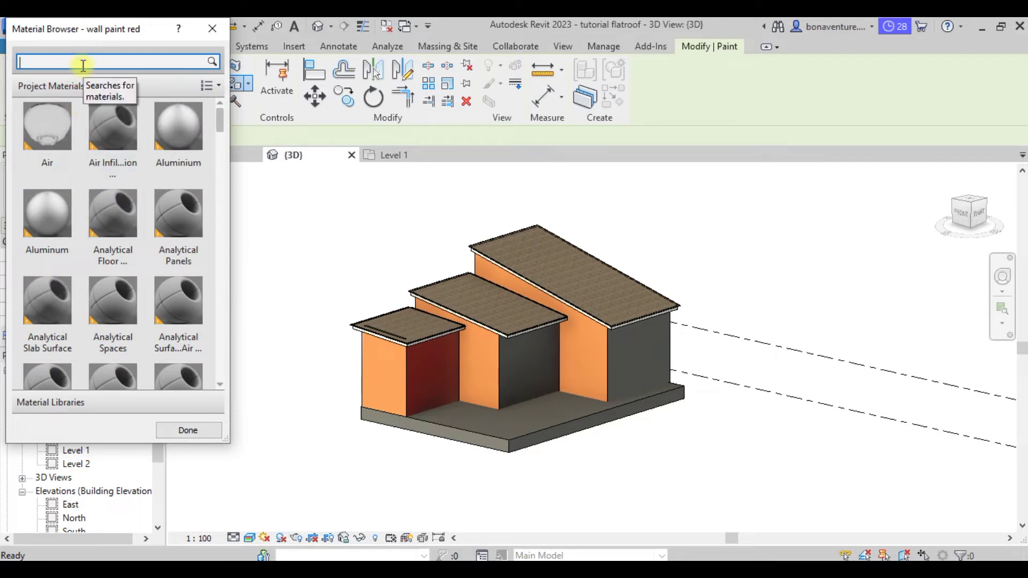
{"action": "type", "text": "black"}
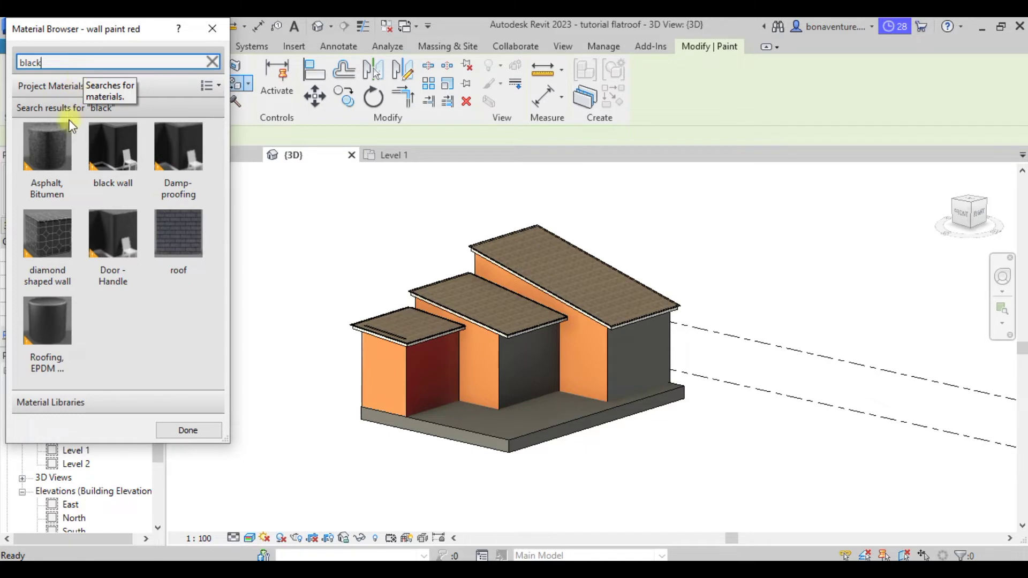
{"action": "left_click", "coordinate": [114, 160]}
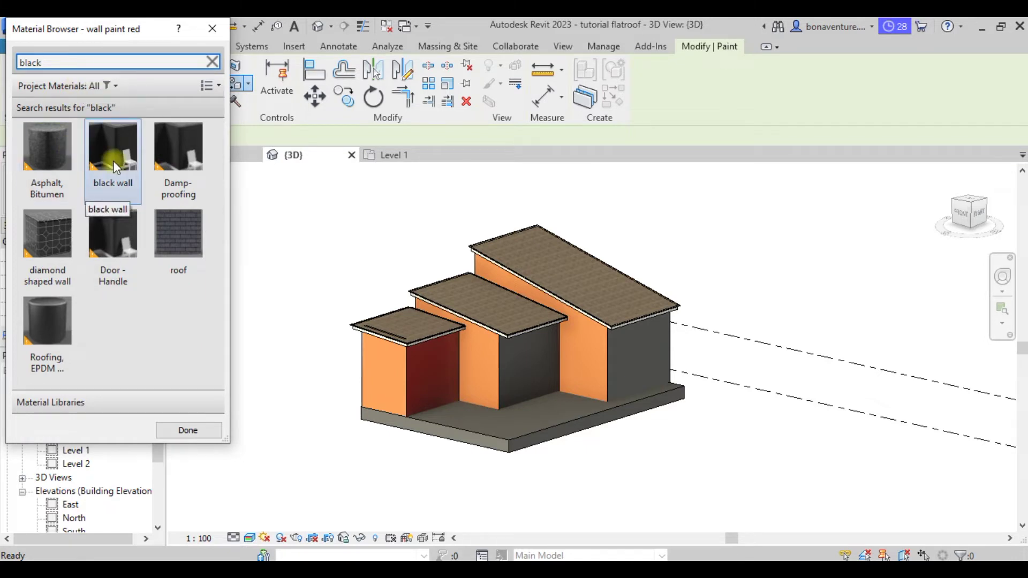
Find the wall brick material and paint the grey end walls of the middle and tallest blocks with it
{"action": "left_click", "coordinate": [74, 64]}
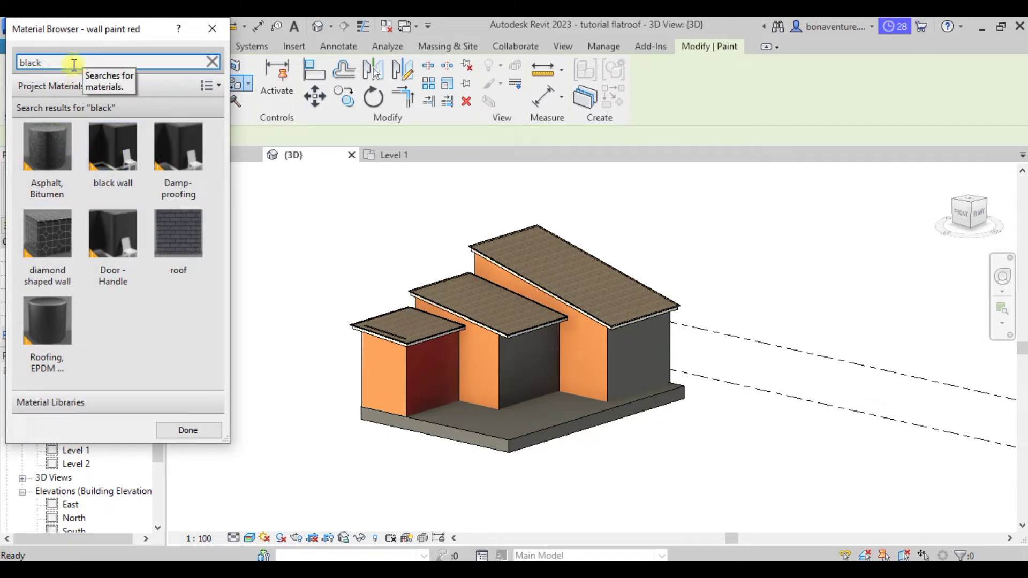
{"action": "double_click", "coordinate": [74, 63]}
{"action": "type", "text": "brick"}
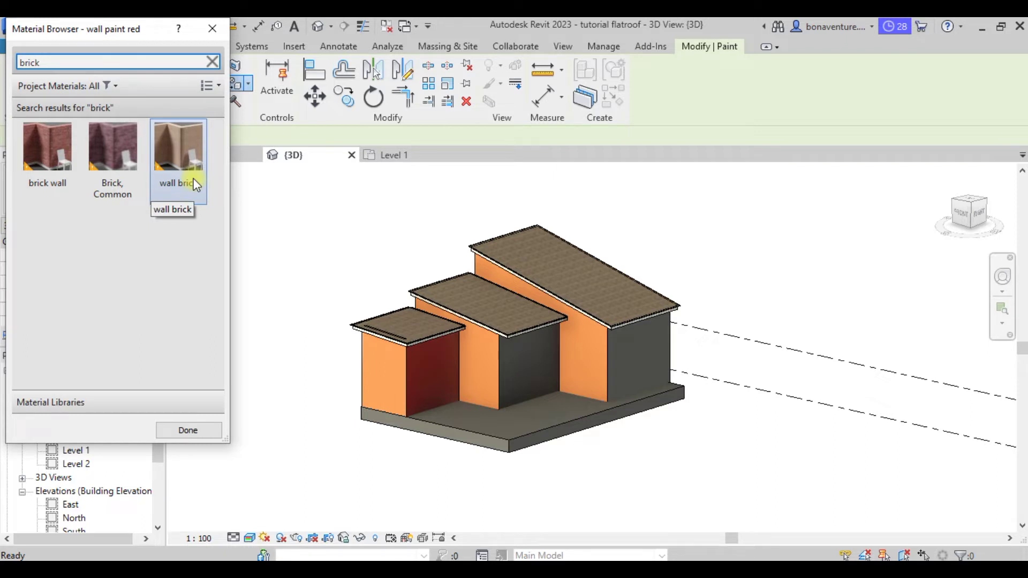
{"action": "left_click", "coordinate": [168, 161]}
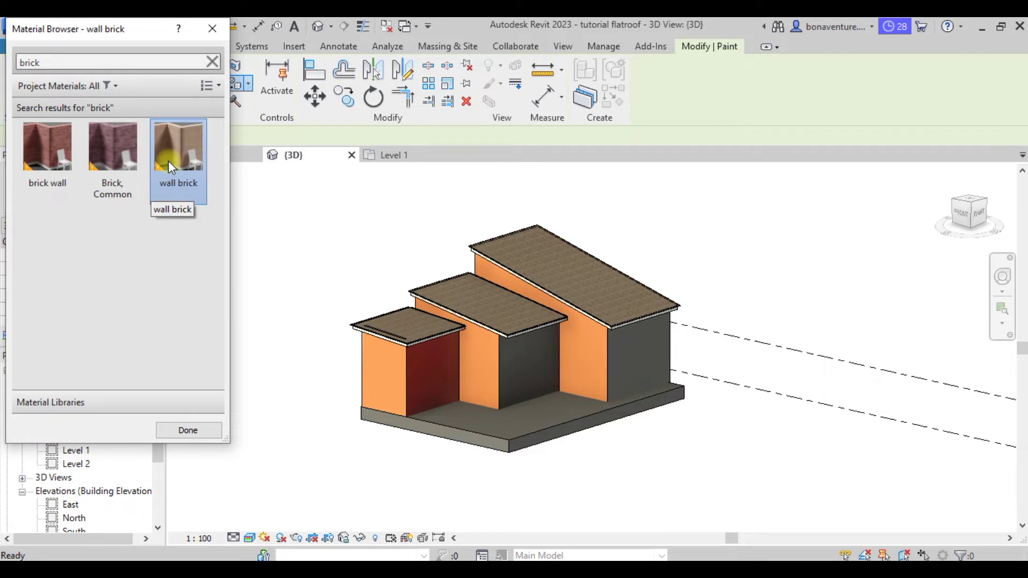
{"action": "left_click", "coordinate": [516, 365]}
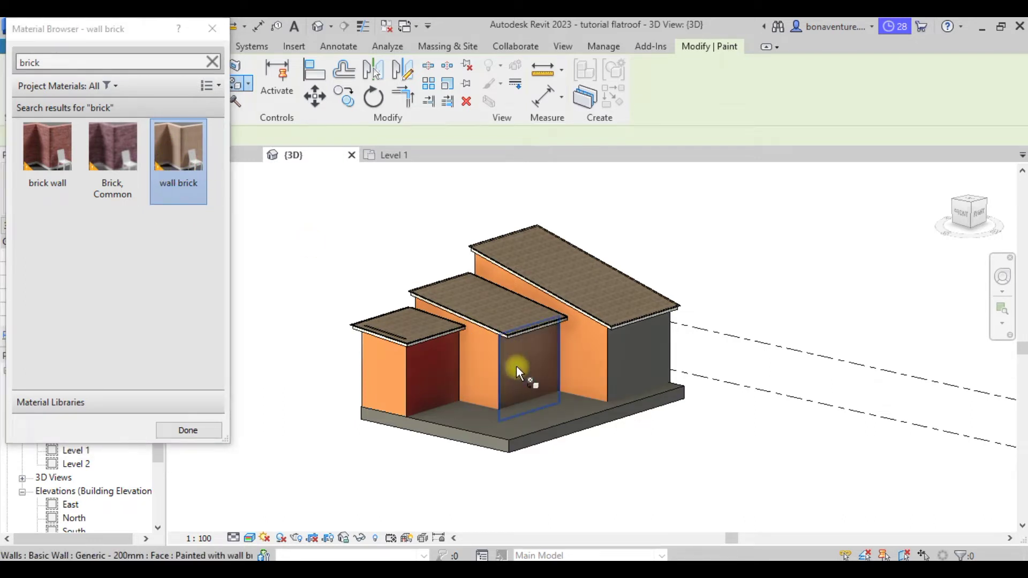
{"action": "left_click", "coordinate": [649, 369]}
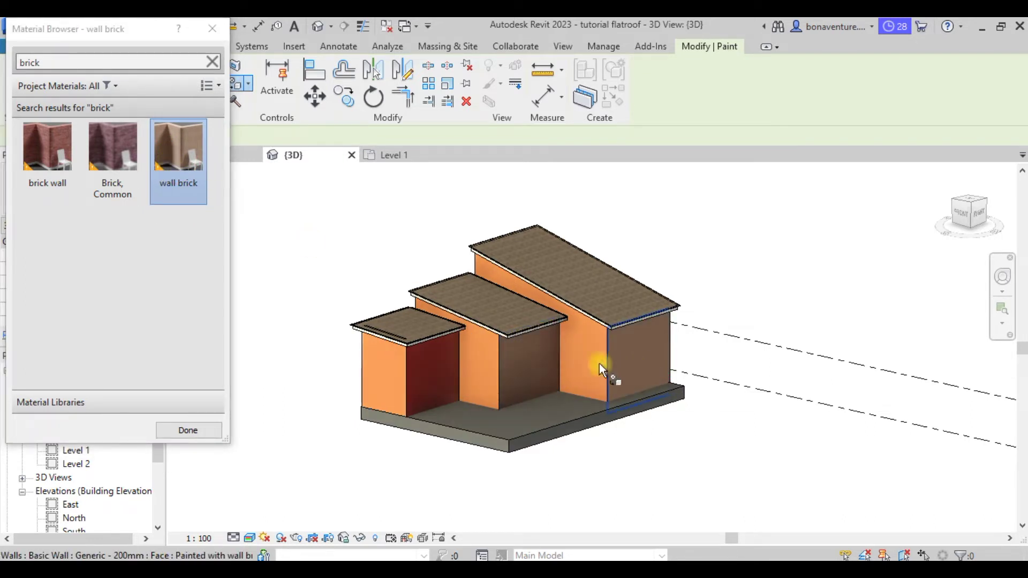
Find the black wall material and paint the floor slab's two visible edge faces and its top face with it
{"action": "left_click", "coordinate": [138, 66]}
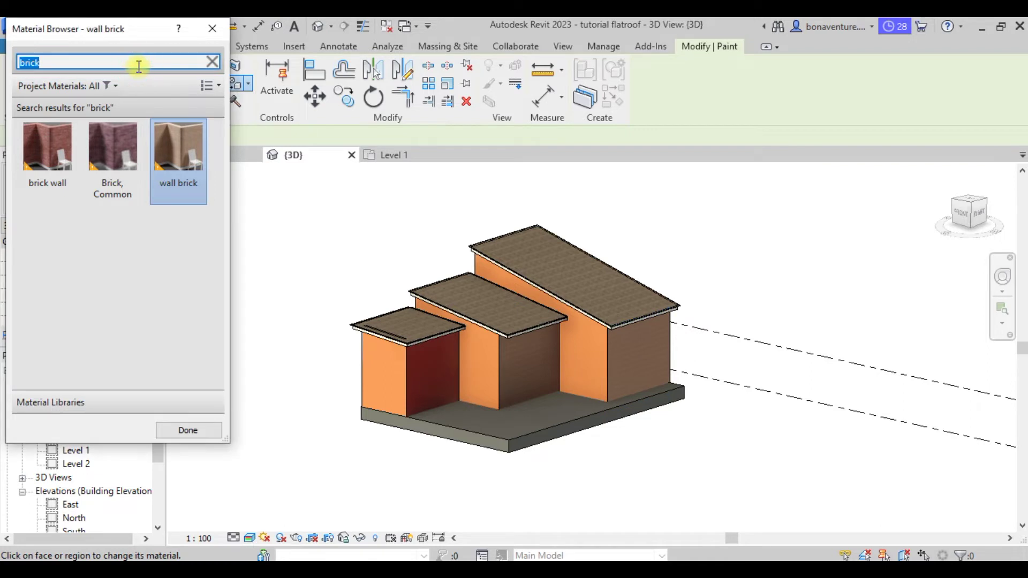
{"action": "type", "text": "blck"}
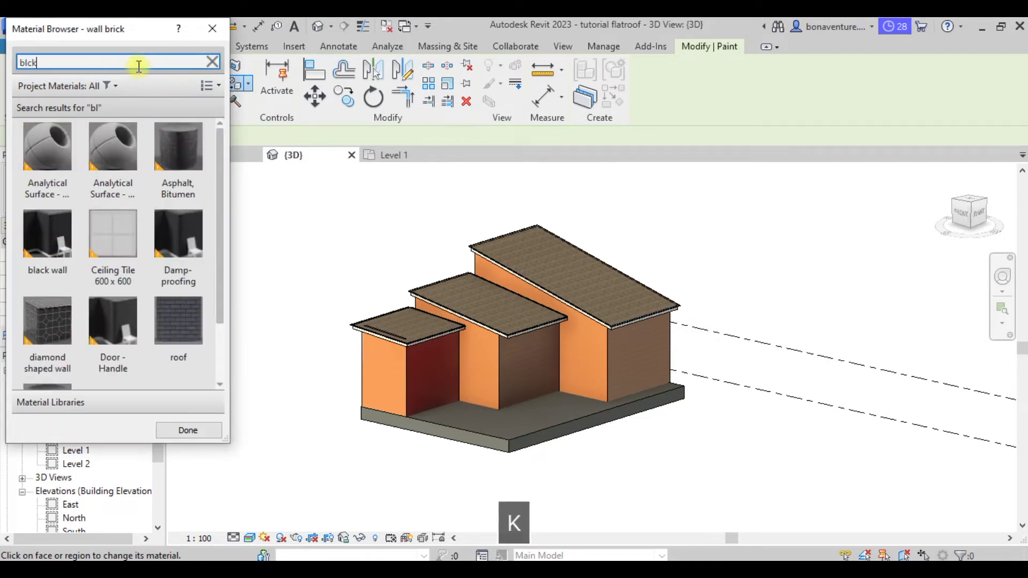
{"action": "key", "text": "BackSpace"}
{"action": "type", "text": "a"}
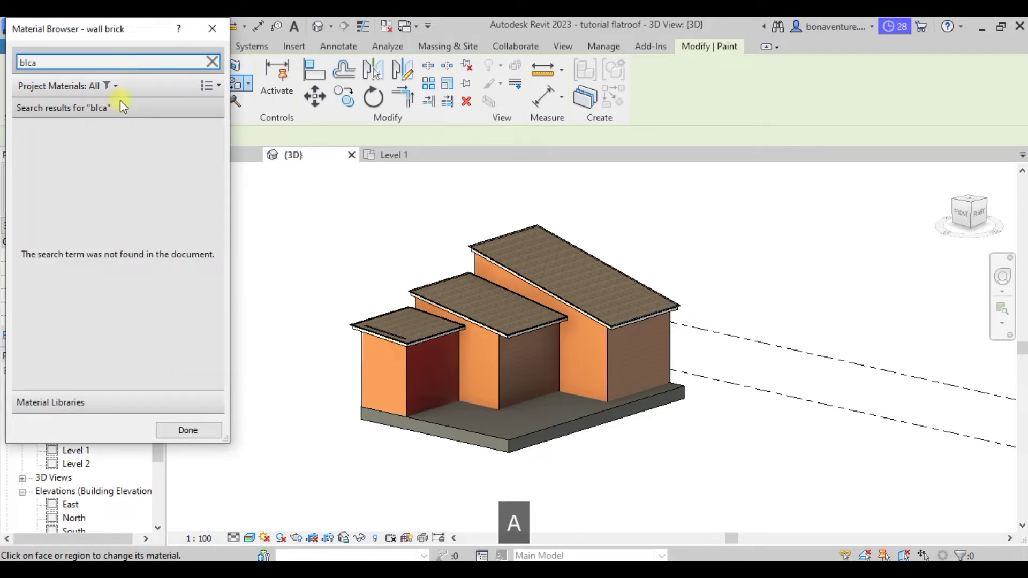
{"action": "key", "text": "BackSpace"}
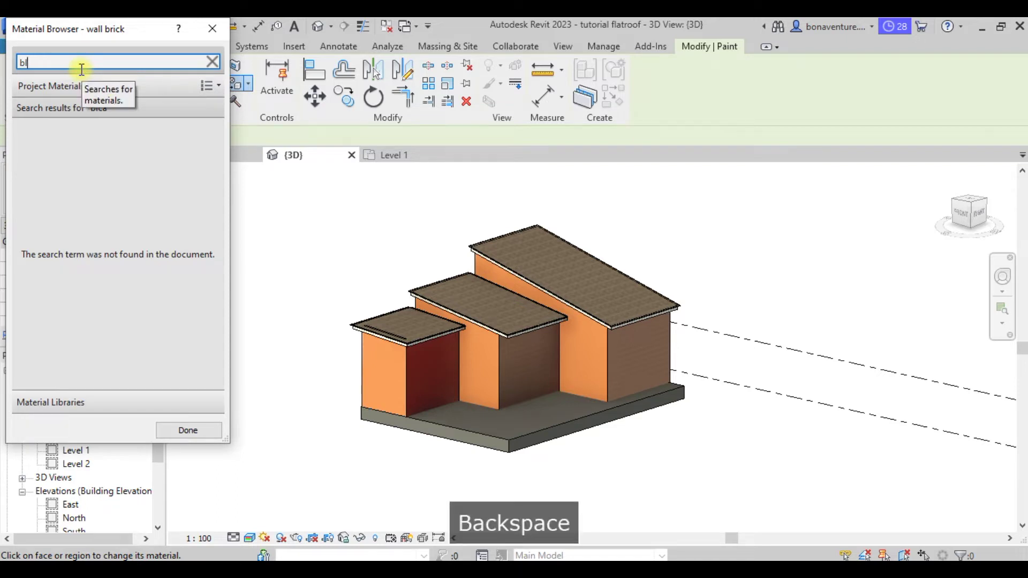
{"action": "type", "text": "a"}
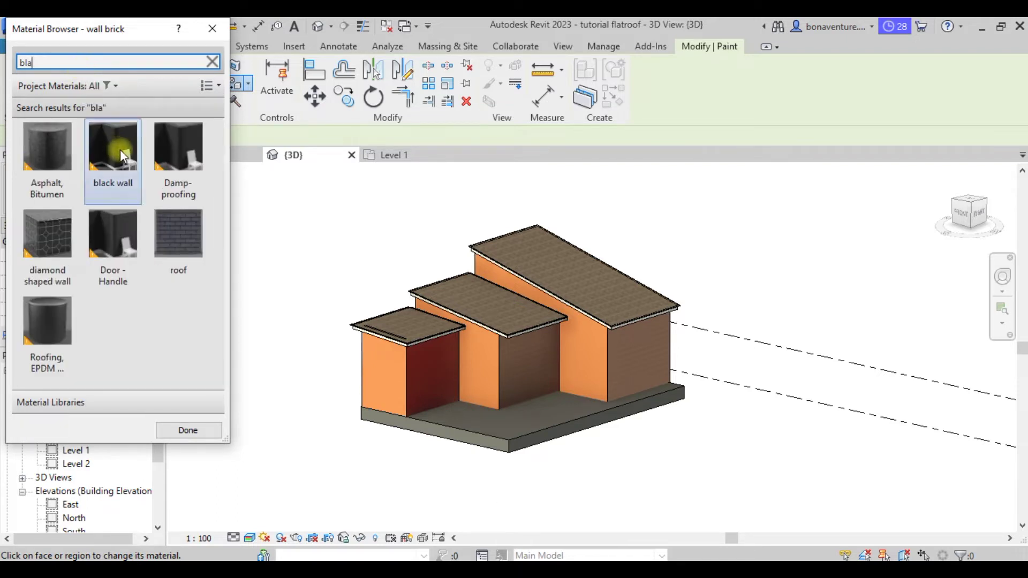
{"action": "left_click", "coordinate": [120, 149]}
{"action": "scroll", "coordinate": [390, 421], "scroll_direction": "up", "scroll_amount": 2}
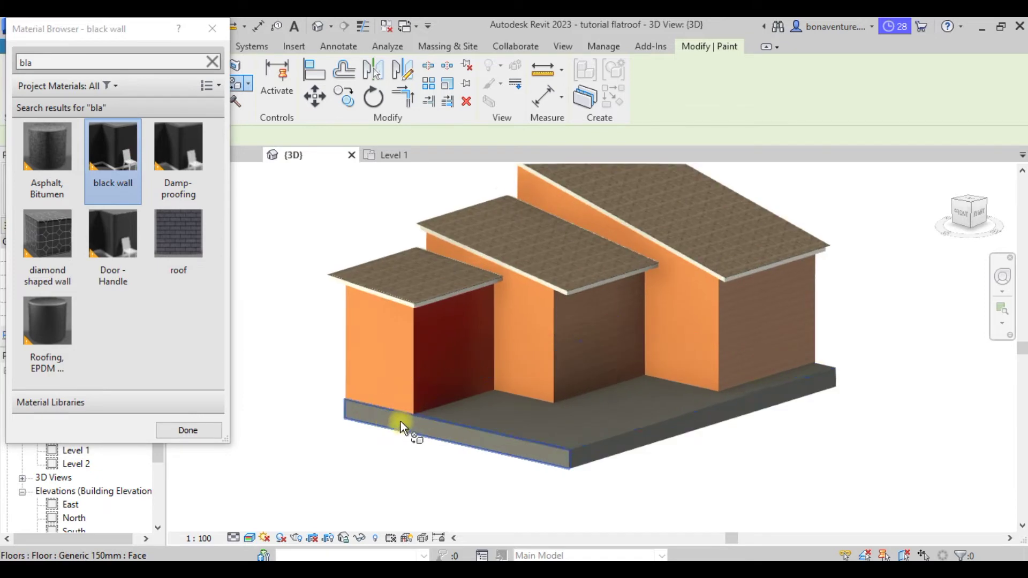
{"action": "left_click", "coordinate": [410, 419]}
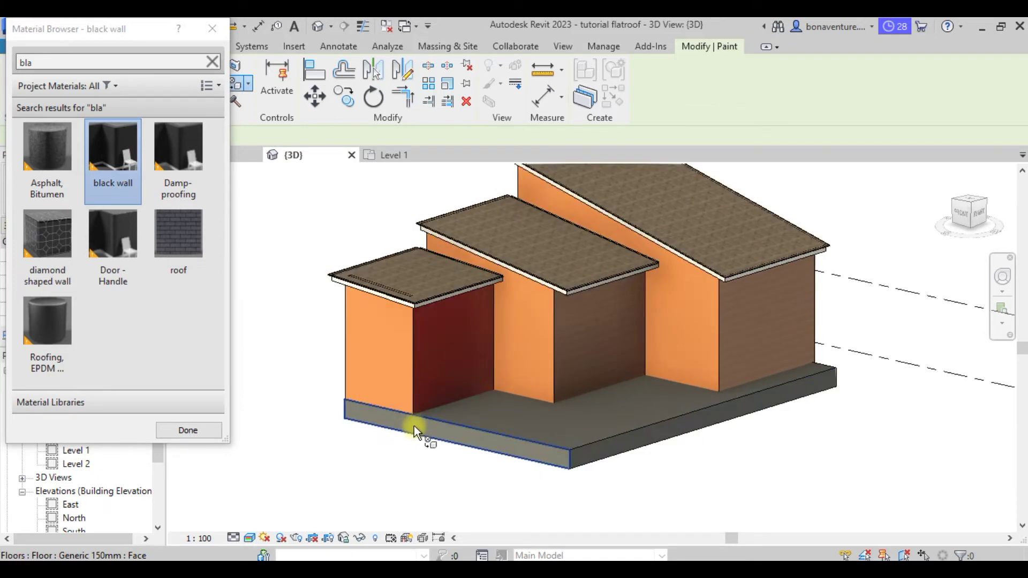
{"action": "left_click", "coordinate": [587, 451]}
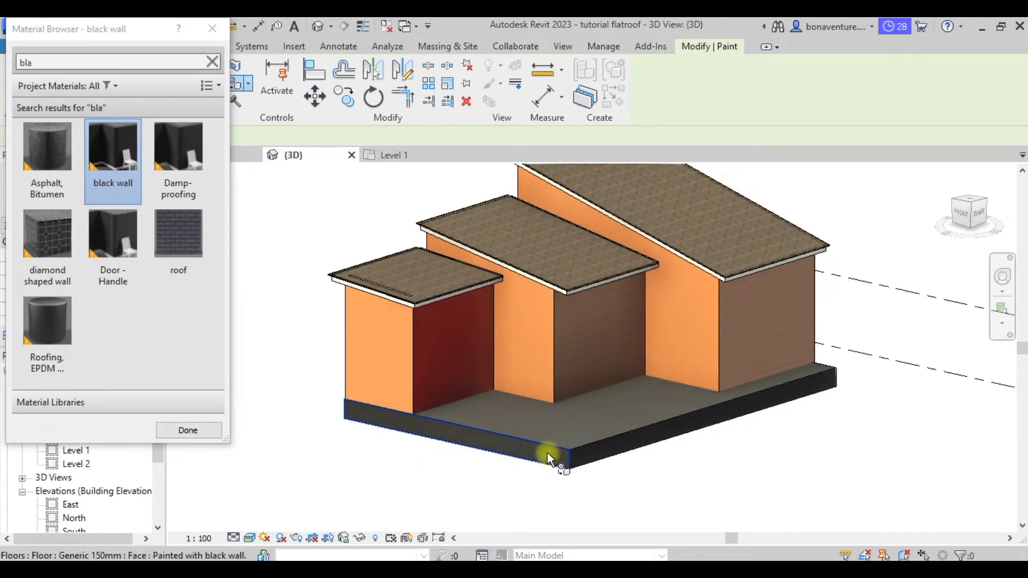
{"action": "left_click", "coordinate": [564, 438]}
{"action": "scroll", "coordinate": [530, 413], "scroll_direction": "down", "scroll_amount": 2}
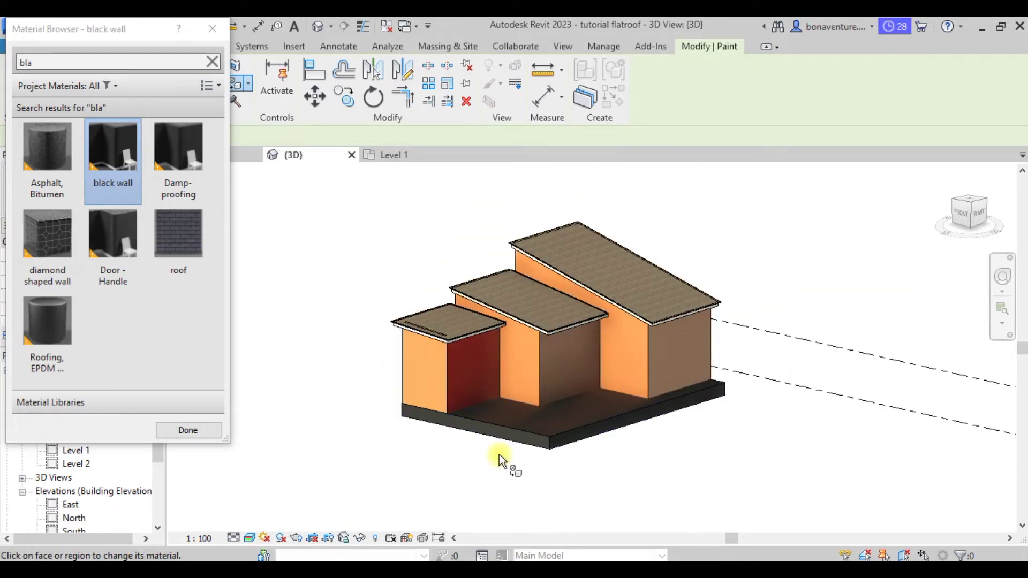
Inspect the painted slab from the right side, finish painting and set the 3D view's visual style to Shaded
{"action": "scroll", "coordinate": [501, 448], "scroll_direction": "up", "scroll_amount": 3}
{"action": "middle_click_drag", "start_coordinate": [594, 419], "coordinate": [452, 418], "text": "shift"}
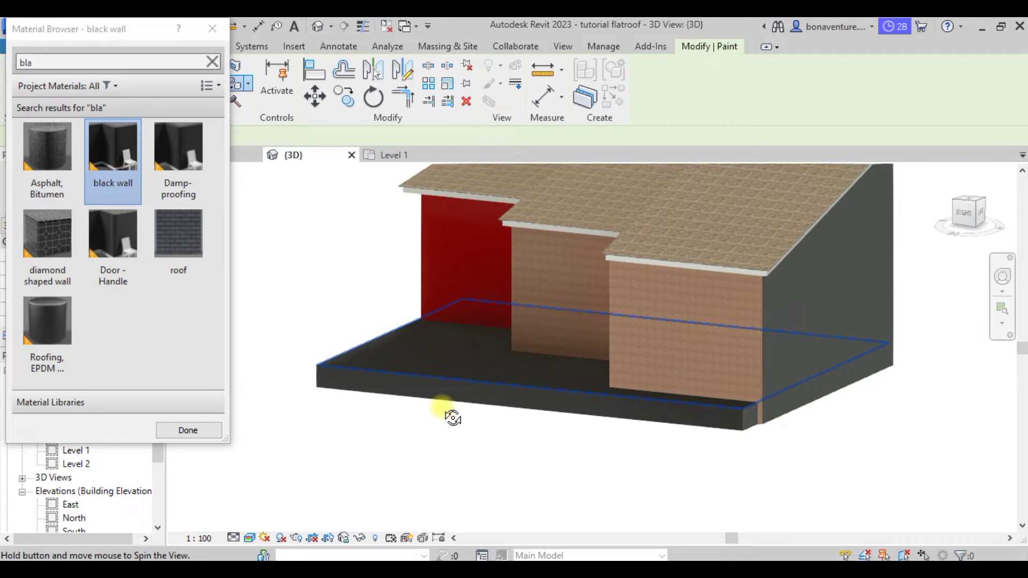
{"action": "left_click", "coordinate": [443, 408]}
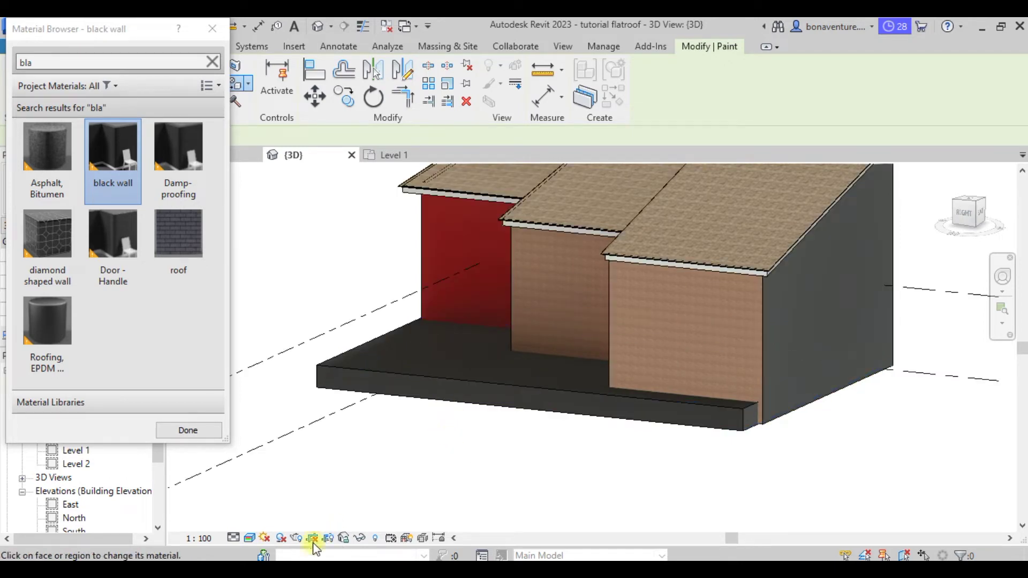
{"action": "key", "text": "Escape"}
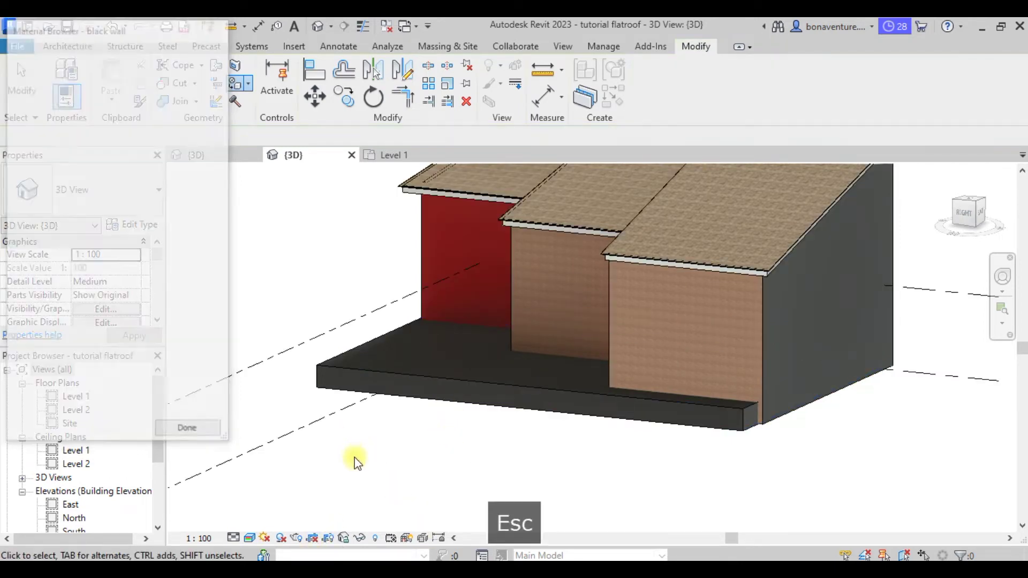
{"action": "left_click", "coordinate": [235, 539]}
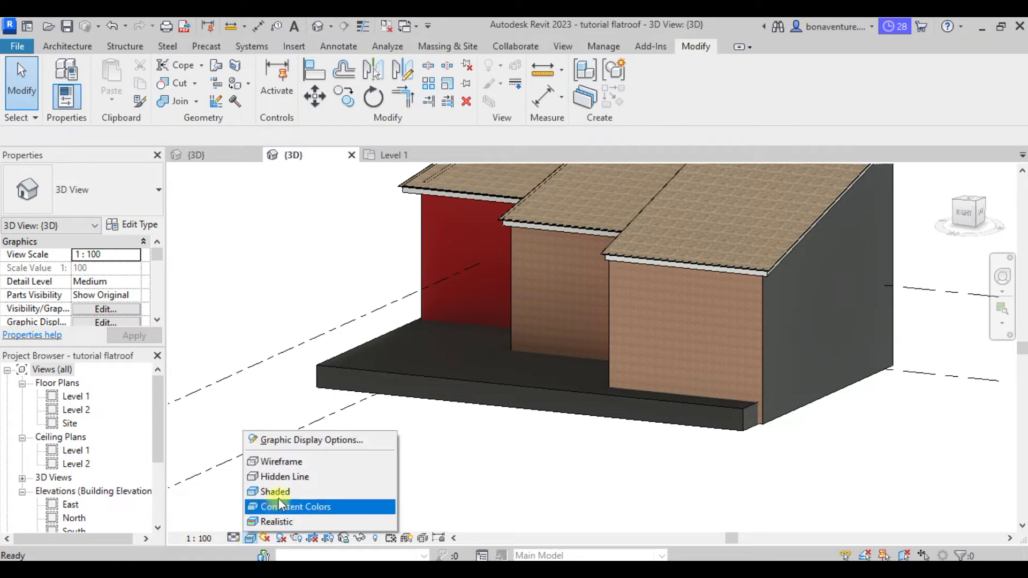
{"action": "left_click", "coordinate": [279, 490]}
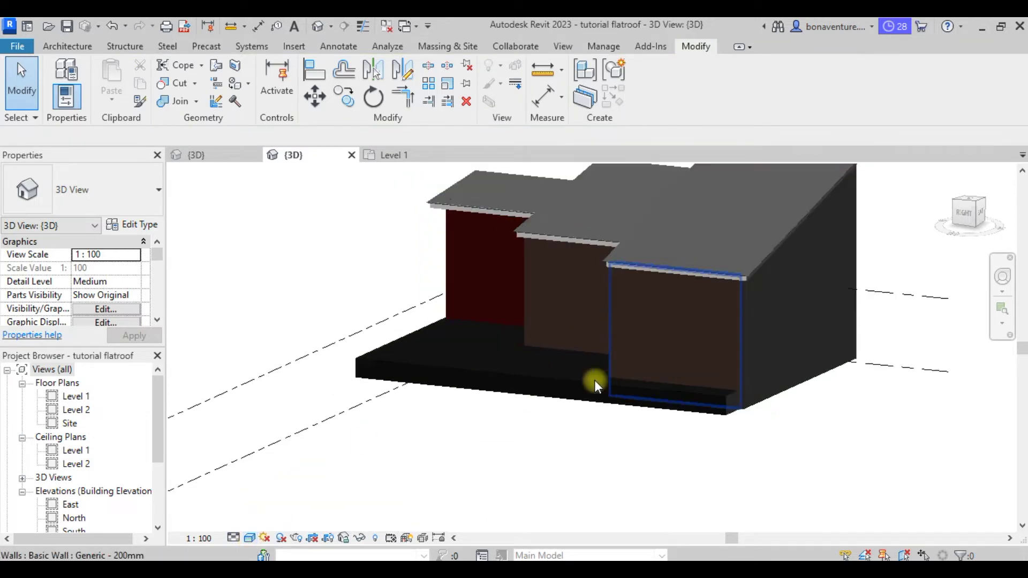
Set the 3D view's visual style to Realistic and examine the painted walls and roofs up close
{"action": "mouse_move", "coordinate": [532, 419]}
{"action": "middle_mouse_down", "text": "shift"}
{"action": "mouse_move", "coordinate": [641, 415]}
{"action": "mouse_move", "coordinate": [651, 406]}
{"action": "mouse_move", "coordinate": [644, 420]}
{"action": "middle_mouse_up", "text": "shift"}
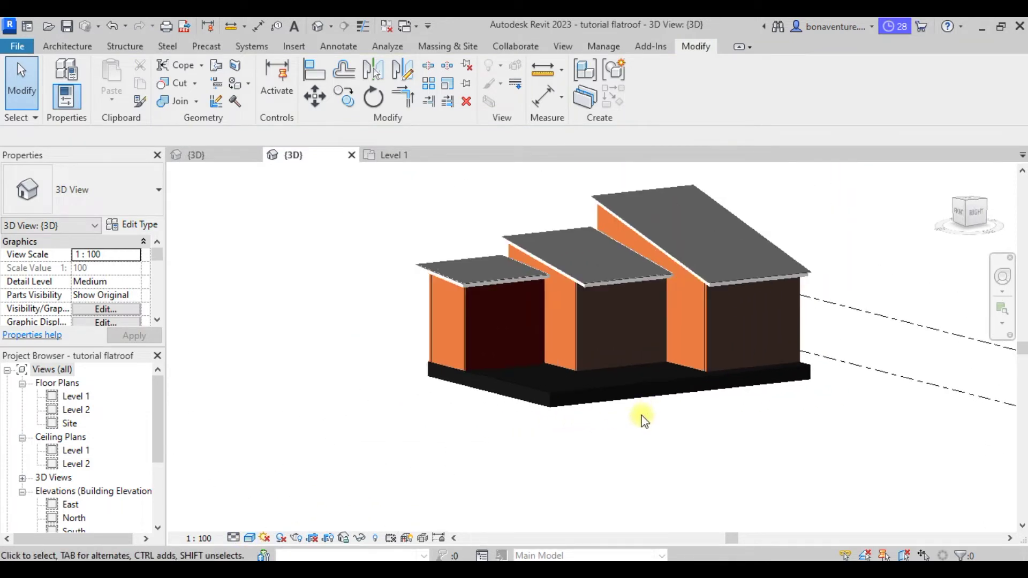
{"action": "left_click", "coordinate": [250, 538]}
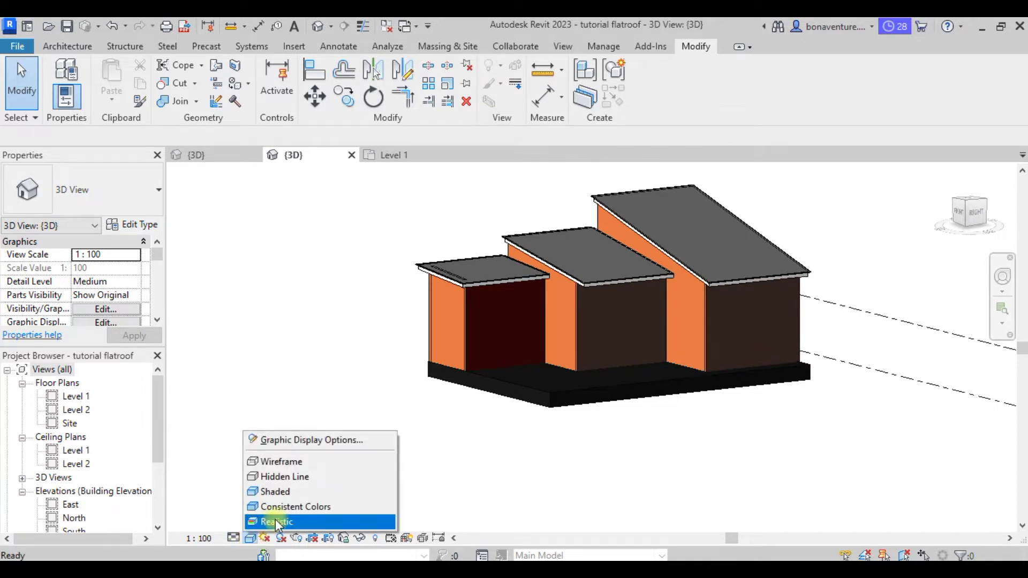
{"action": "left_click", "coordinate": [278, 523]}
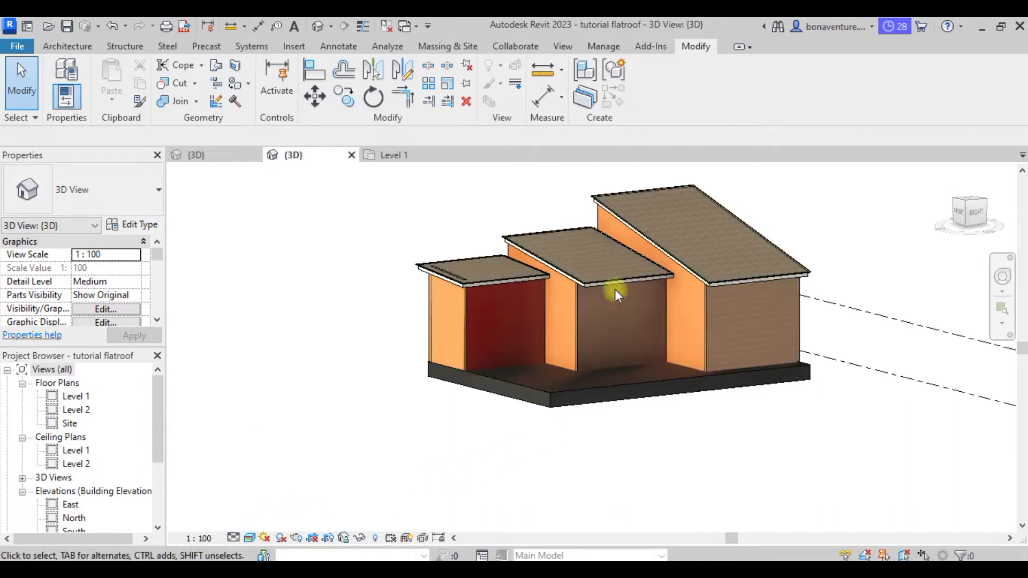
{"action": "scroll", "coordinate": [594, 317], "scroll_direction": "up", "scroll_amount": 2}
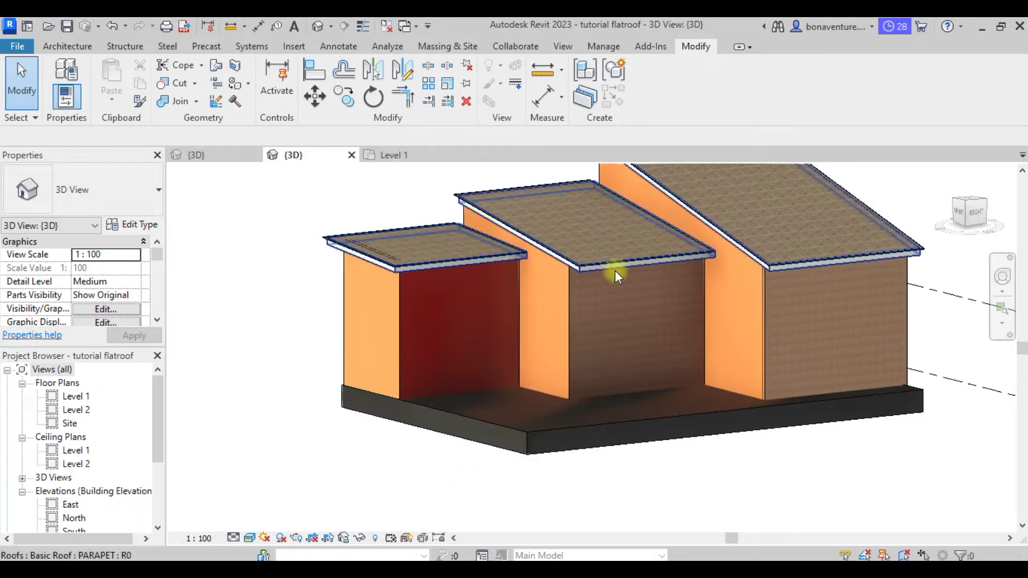
{"action": "scroll", "coordinate": [584, 191], "scroll_direction": "up", "scroll_amount": 6}
{"action": "scroll", "coordinate": [594, 257], "scroll_direction": "down", "scroll_amount": 4}
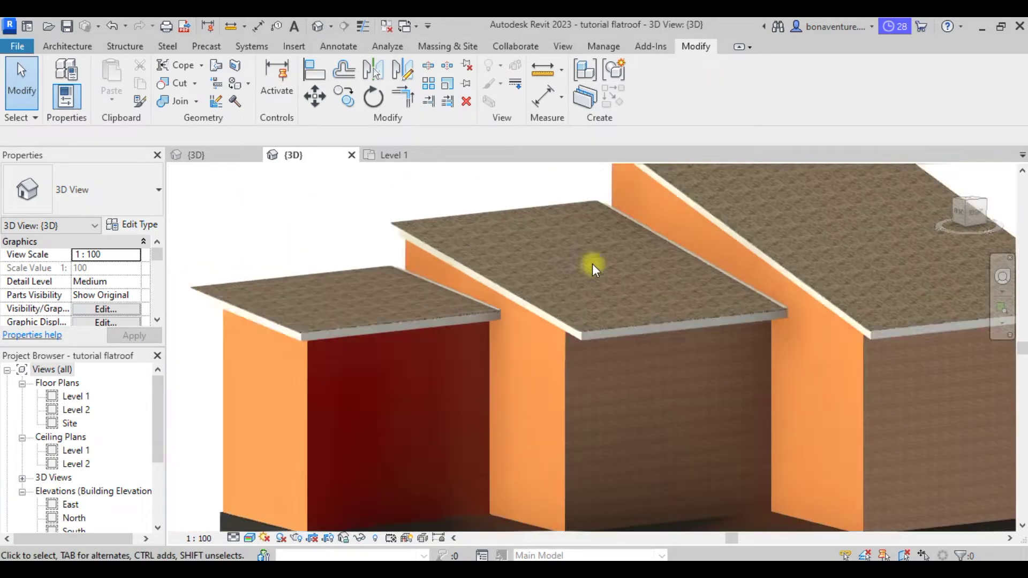
Create a new project material with the asset library open and make its shading use the render appearance
{"action": "left_click", "coordinate": [603, 46]}
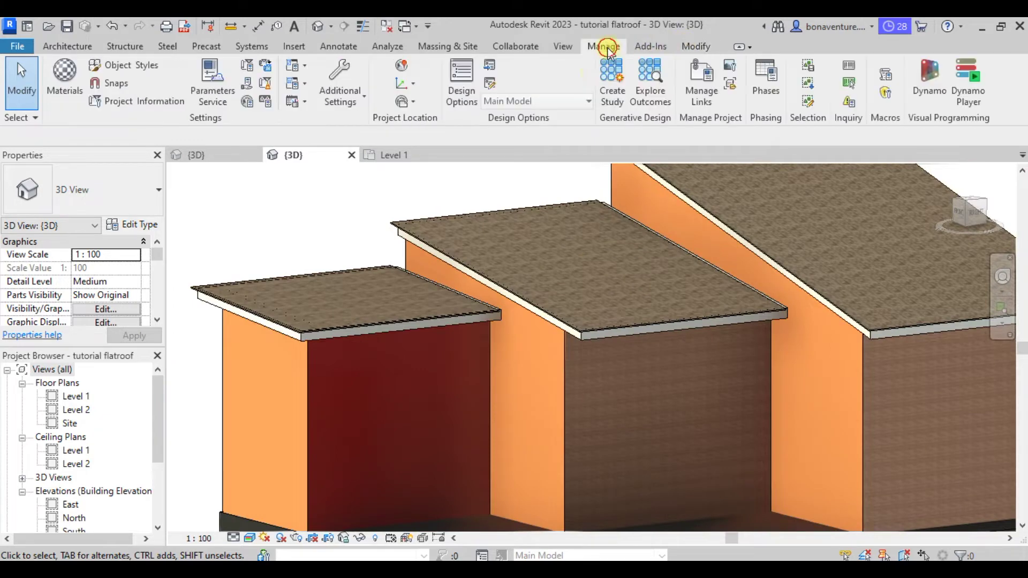
{"action": "left_click", "coordinate": [67, 89]}
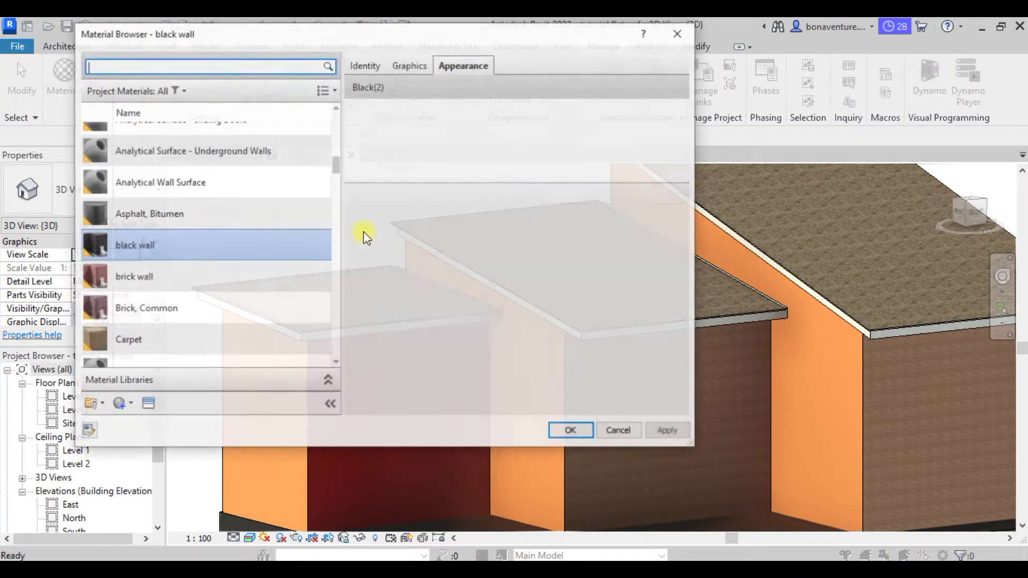
{"action": "left_click", "coordinate": [131, 405]}
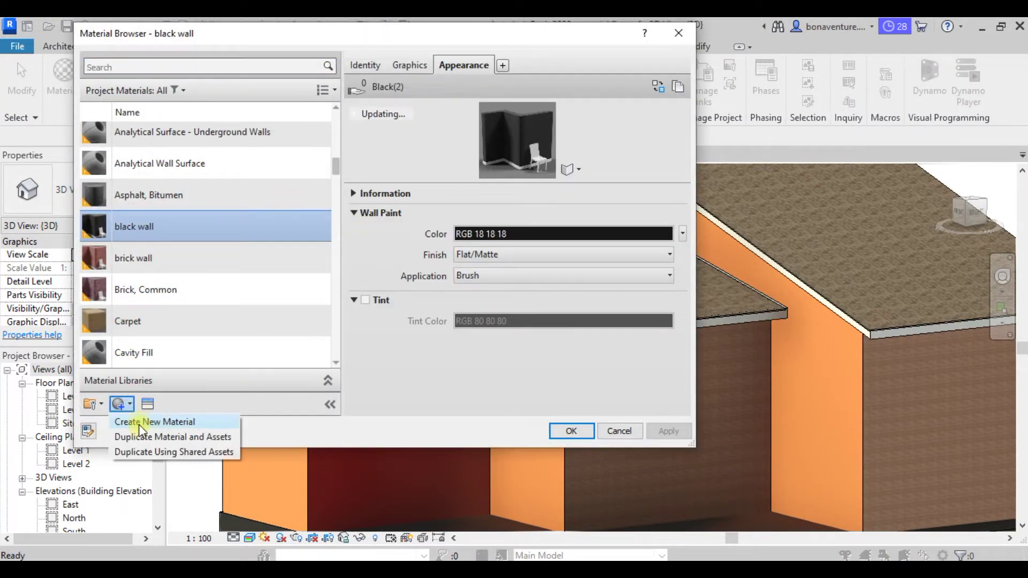
{"action": "left_click", "coordinate": [140, 424]}
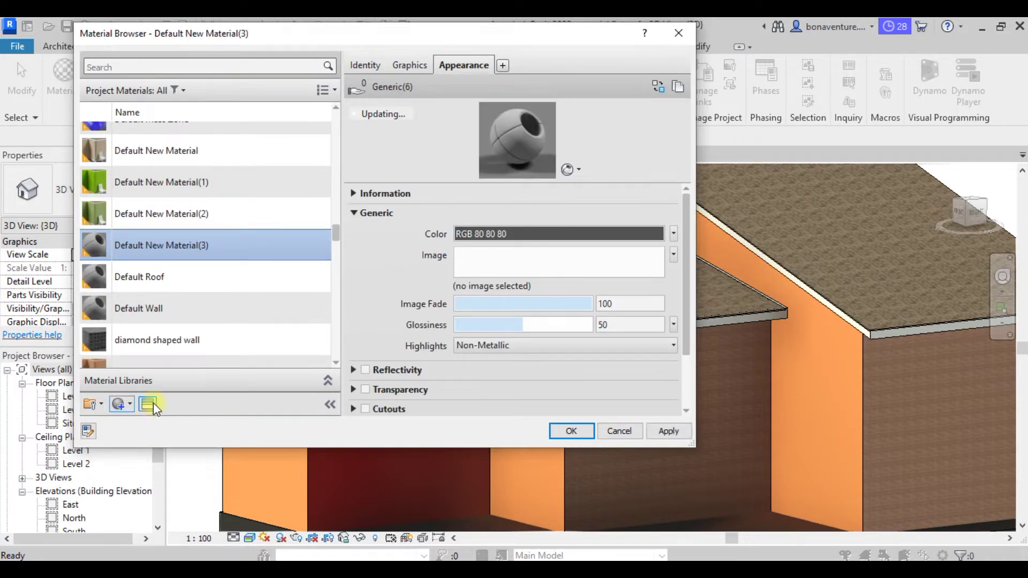
{"action": "left_click", "coordinate": [148, 405]}
{"action": "left_click", "coordinate": [423, 68]}
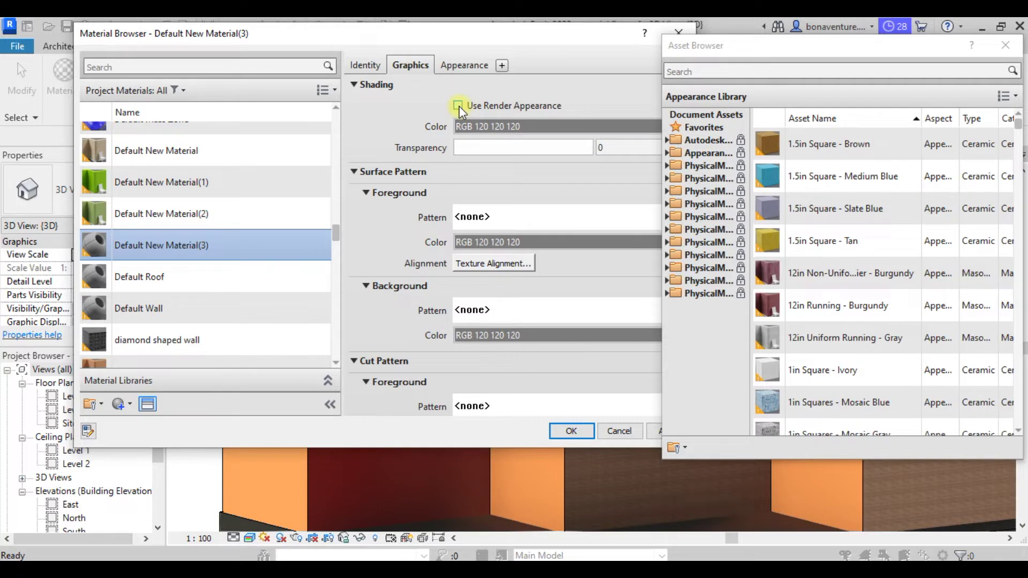
{"action": "left_click", "coordinate": [458, 106]}
{"action": "left_click", "coordinate": [463, 65]}
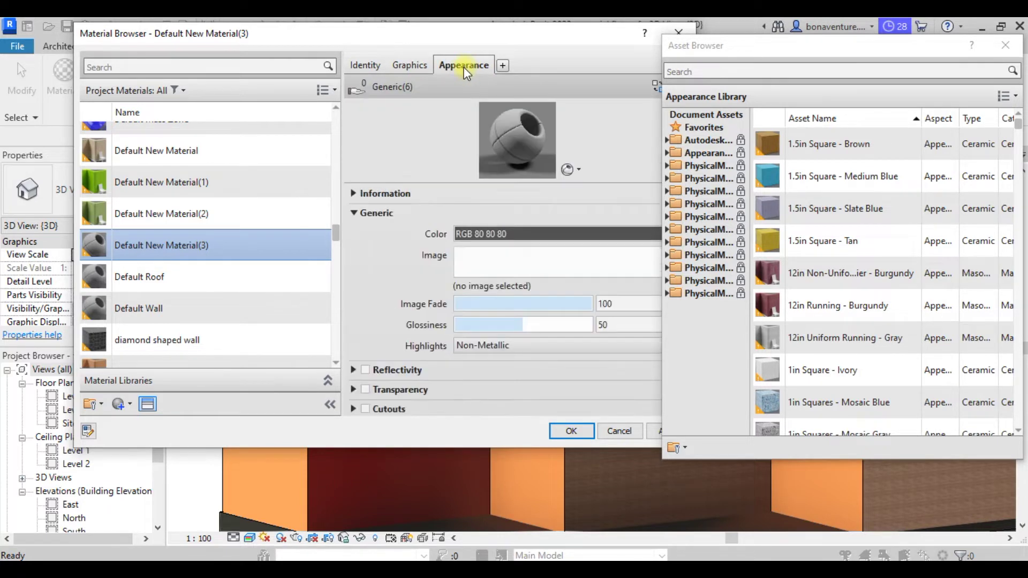
Replace the new material's appearance with Asphalt Shingles - Architectural Grade - Black from the Roofing category of the appearance library
{"action": "left_click", "coordinate": [666, 153]}
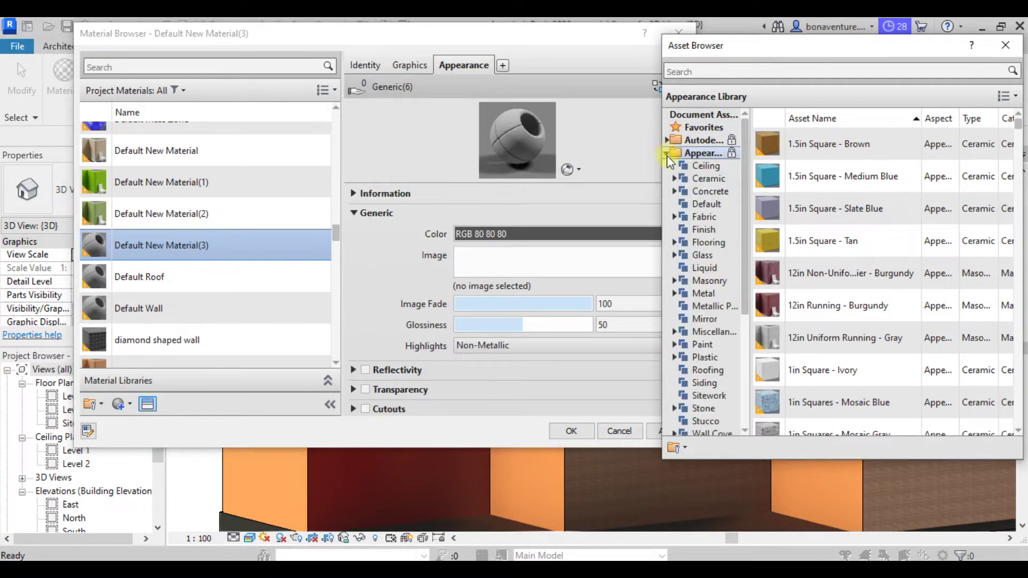
{"action": "left_click", "coordinate": [709, 369]}
{"action": "scroll", "coordinate": [837, 326], "scroll_direction": "down", "scroll_amount": 5}
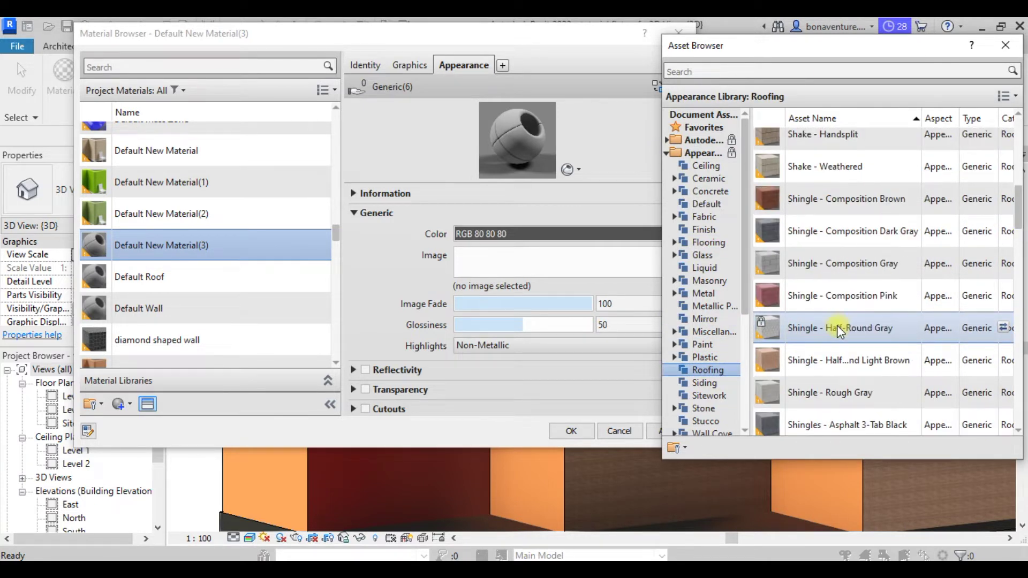
{"action": "scroll", "coordinate": [839, 319], "scroll_direction": "up", "scroll_amount": 5}
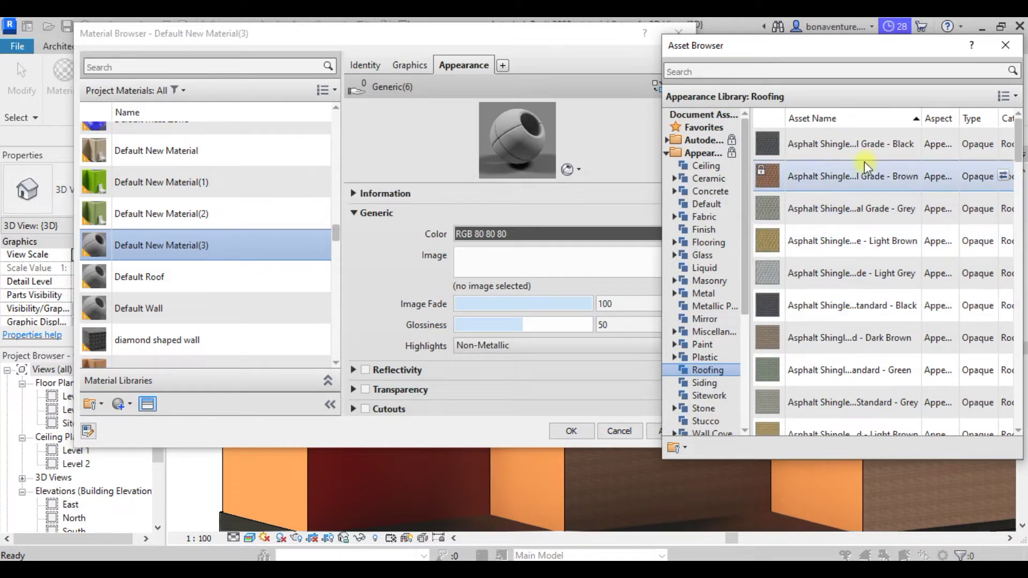
{"action": "left_click", "coordinate": [1004, 144]}
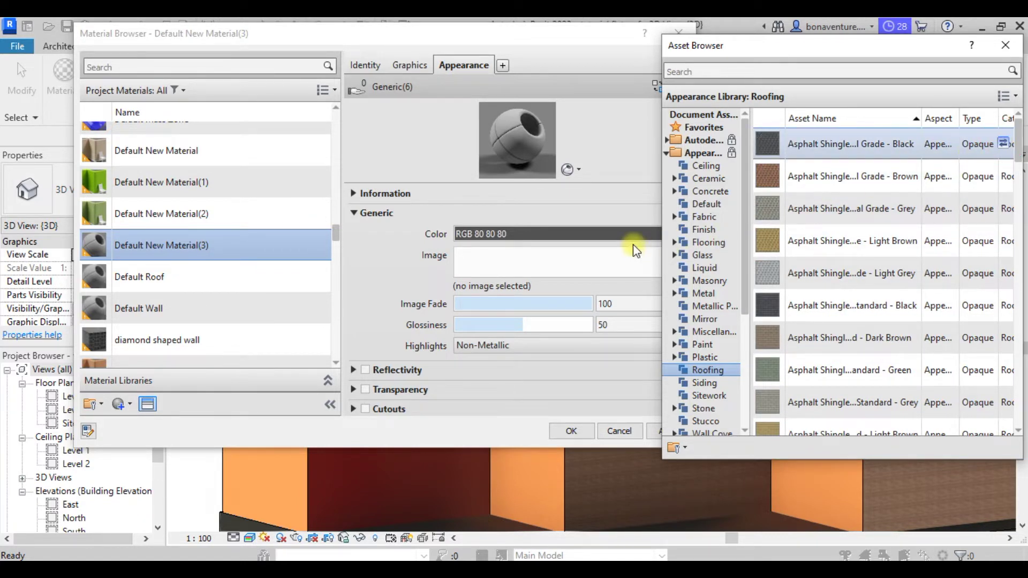
Set the shingle image texture's sample width to 3500 mm and finish the texture edit
{"action": "left_click", "coordinate": [495, 238]}
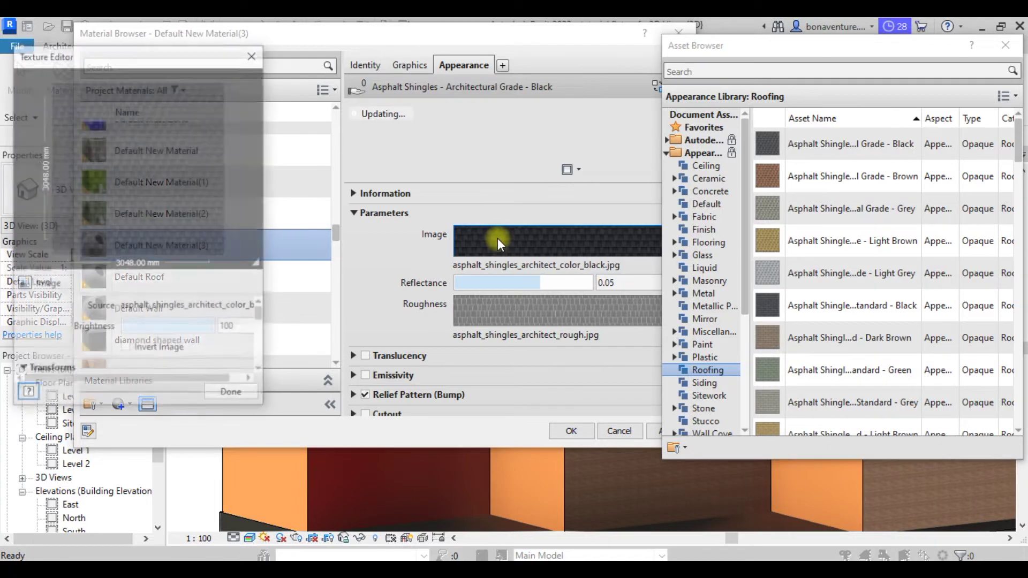
{"action": "scroll", "coordinate": [243, 352], "scroll_direction": "down", "scroll_amount": 5}
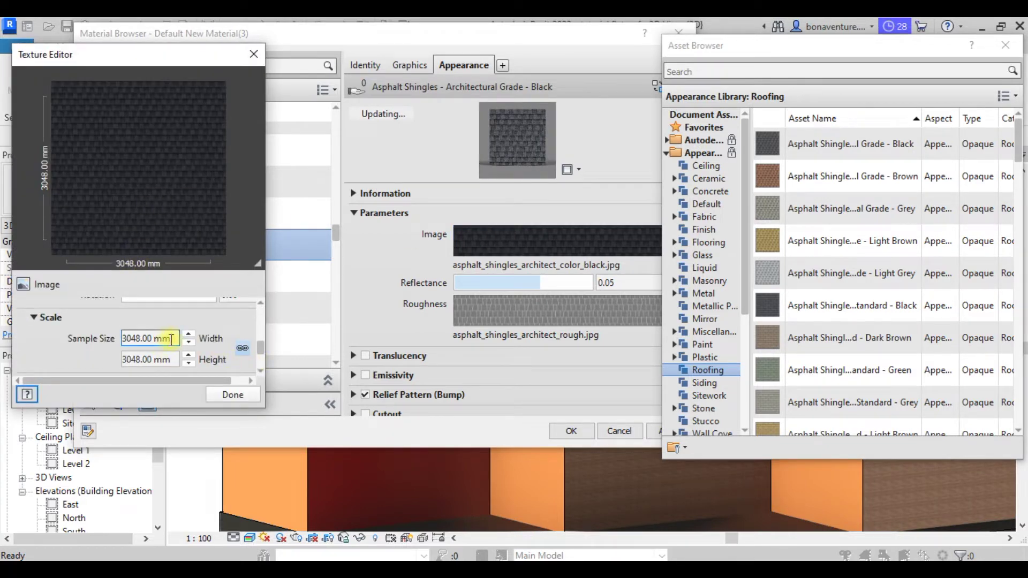
{"action": "left_click", "coordinate": [171, 338]}
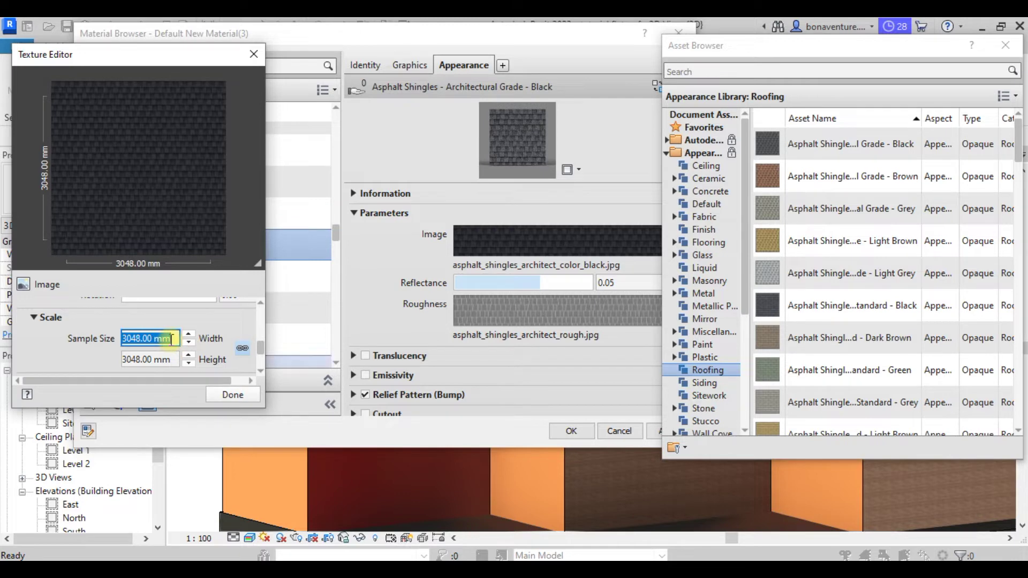
{"action": "type", "text": "3500"}
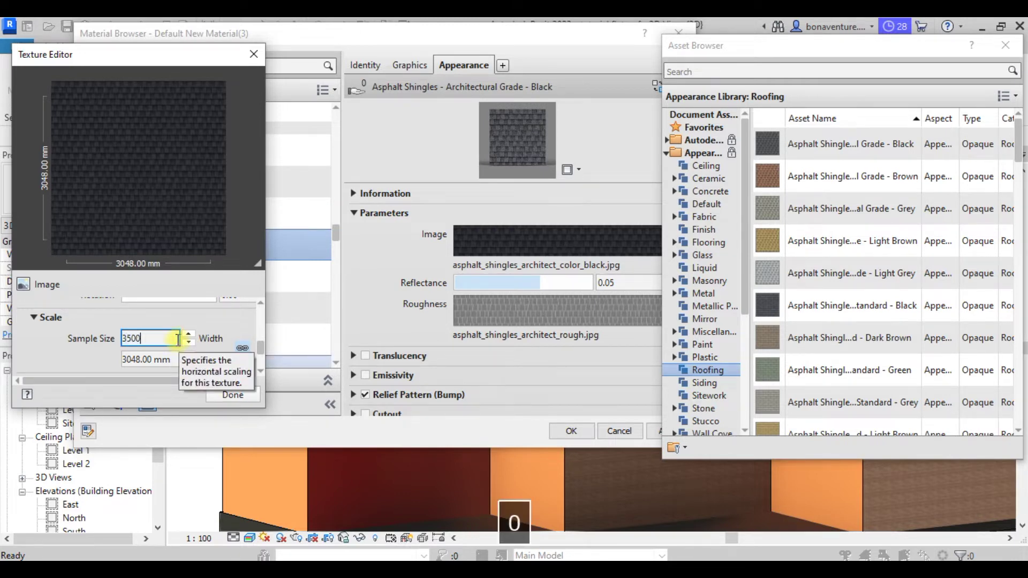
{"action": "key", "text": "Tab"}
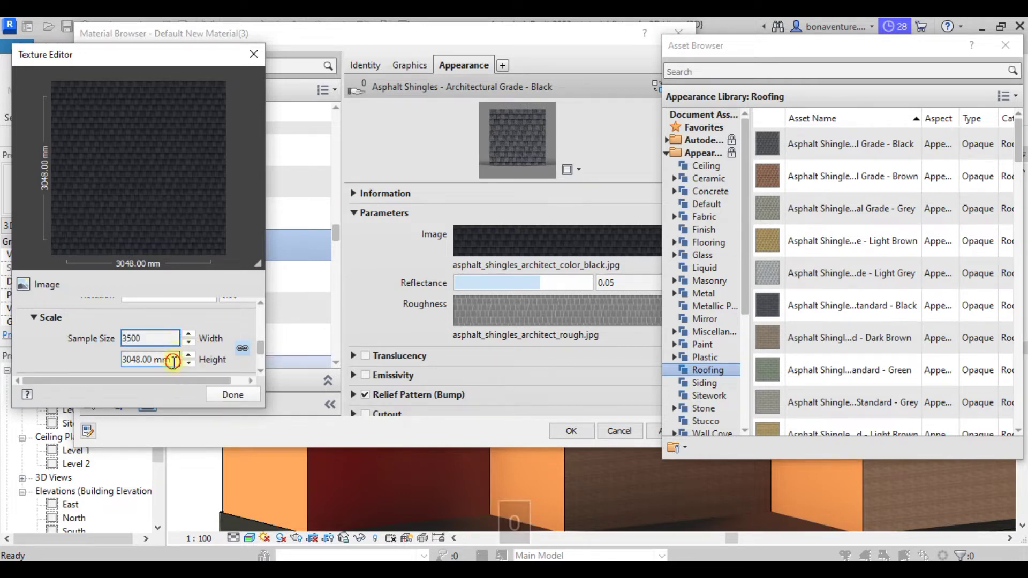
{"action": "left_click", "coordinate": [246, 400]}
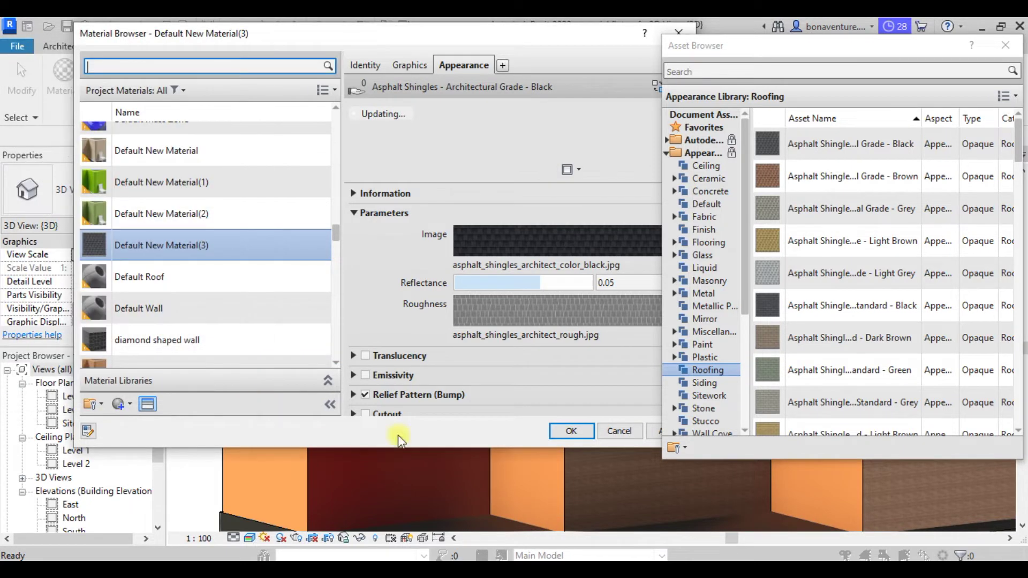
Rename the new shingle material as roof main and accept the material changes
{"action": "right_click", "coordinate": [175, 243]}
{"action": "left_click", "coordinate": [233, 303]}
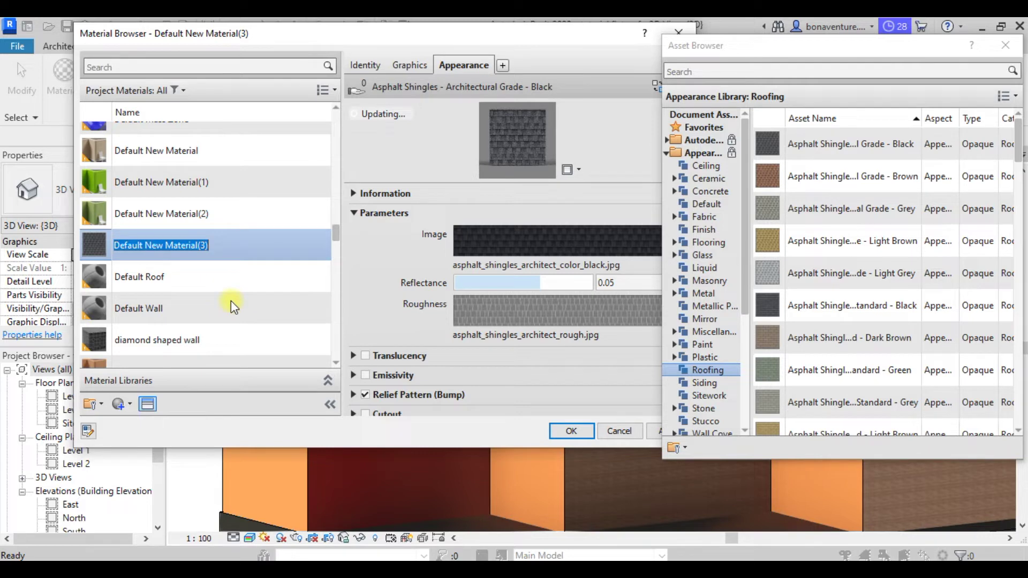
{"action": "type", "text": "roo"}
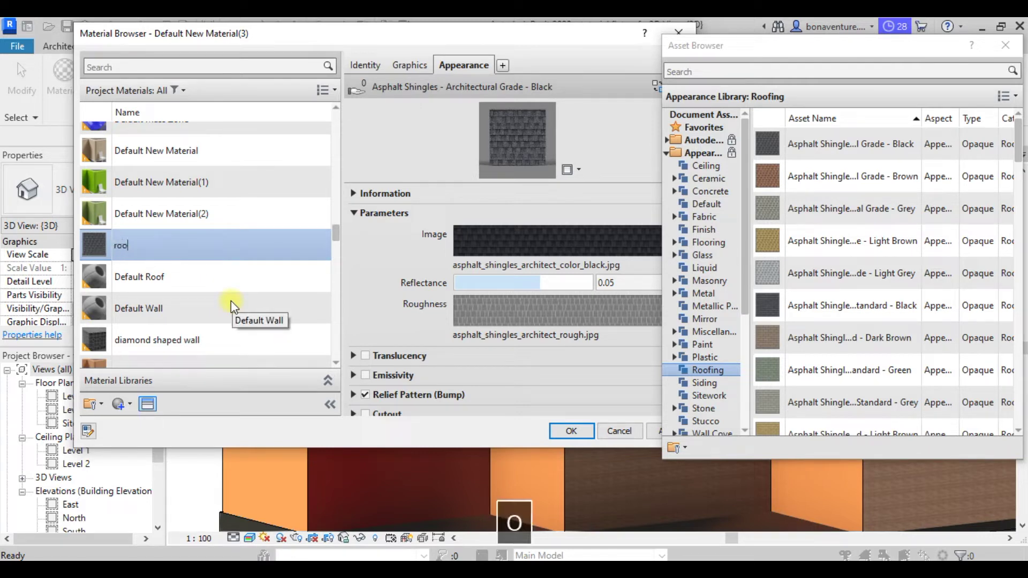
{"action": "type", "text": "f main"}
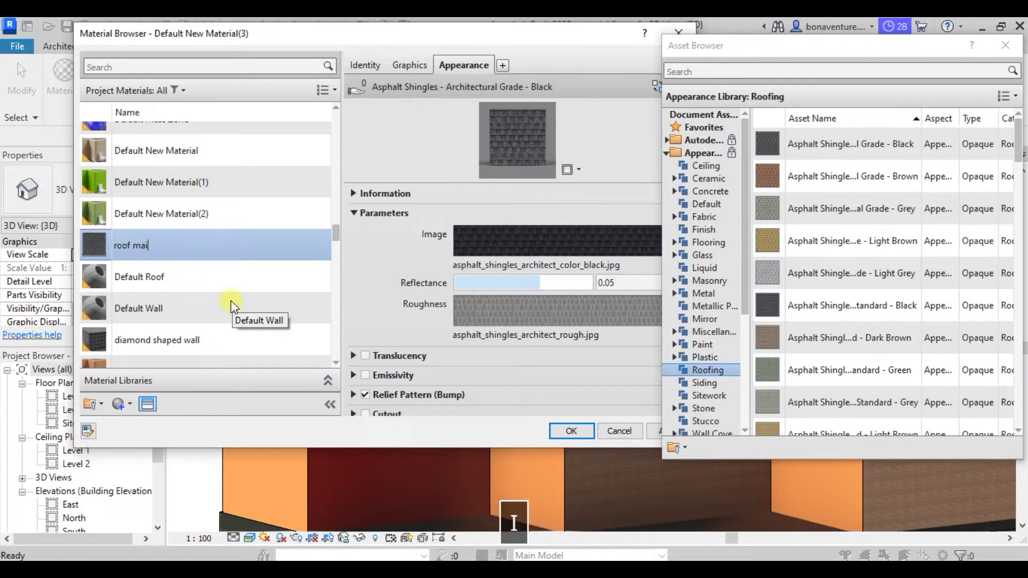
{"action": "left_click", "coordinate": [569, 432]}
{"action": "left_click", "coordinate": [587, 436]}
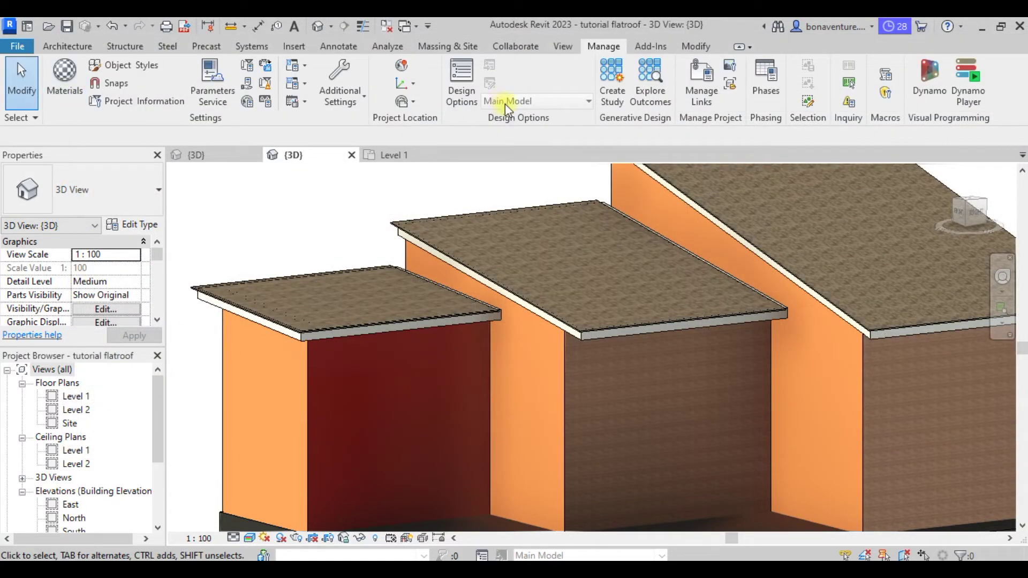
Start the Paint tool and choose the roof main material by searching the project materials for it
{"action": "left_click", "coordinate": [695, 46]}
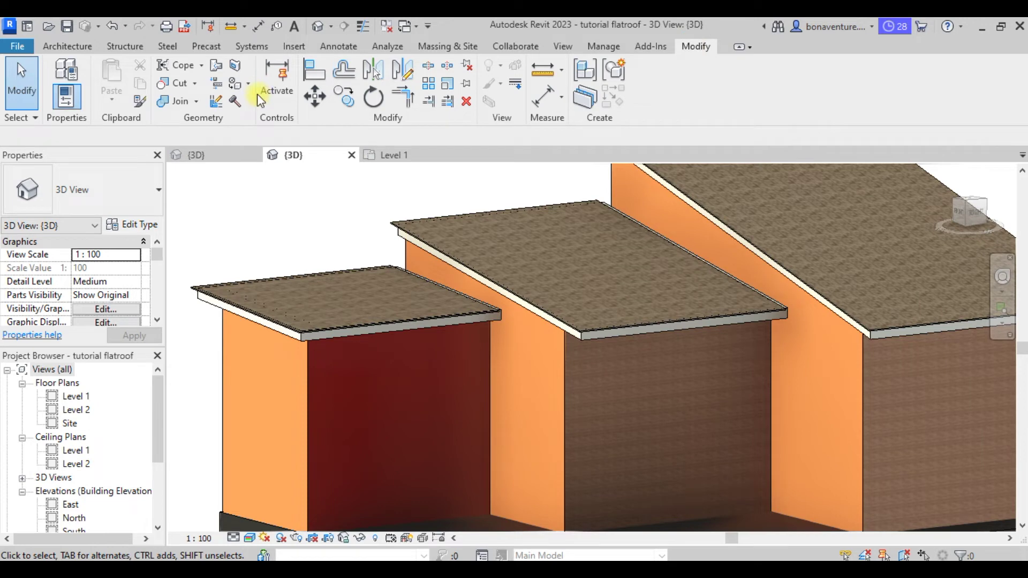
{"action": "left_click", "coordinate": [248, 83]}
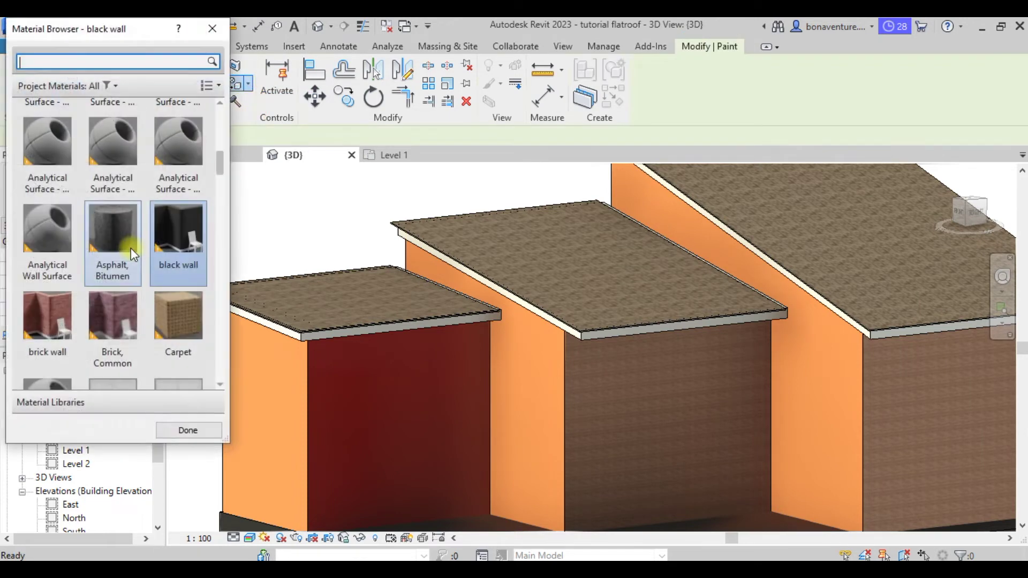
{"action": "scroll", "coordinate": [125, 203], "scroll_direction": "up", "scroll_amount": 2}
{"action": "left_click", "coordinate": [117, 63]}
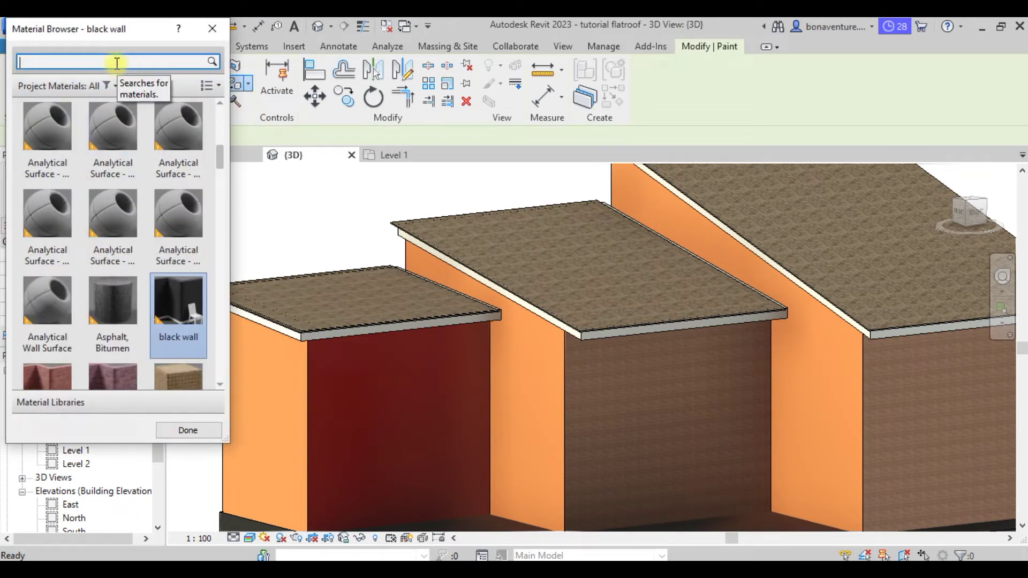
{"action": "type", "text": "roof main"}
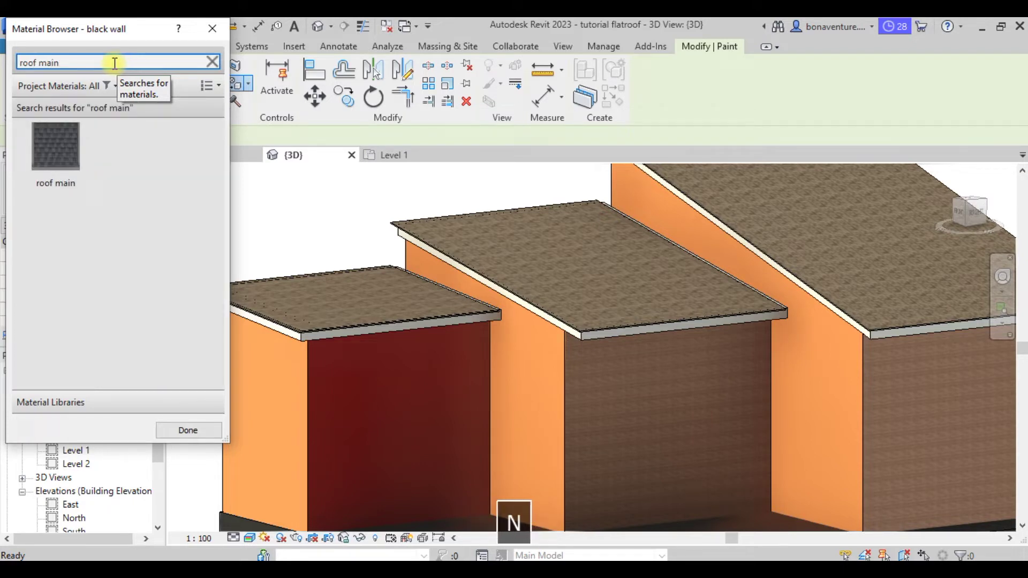
{"action": "left_click", "coordinate": [47, 160]}
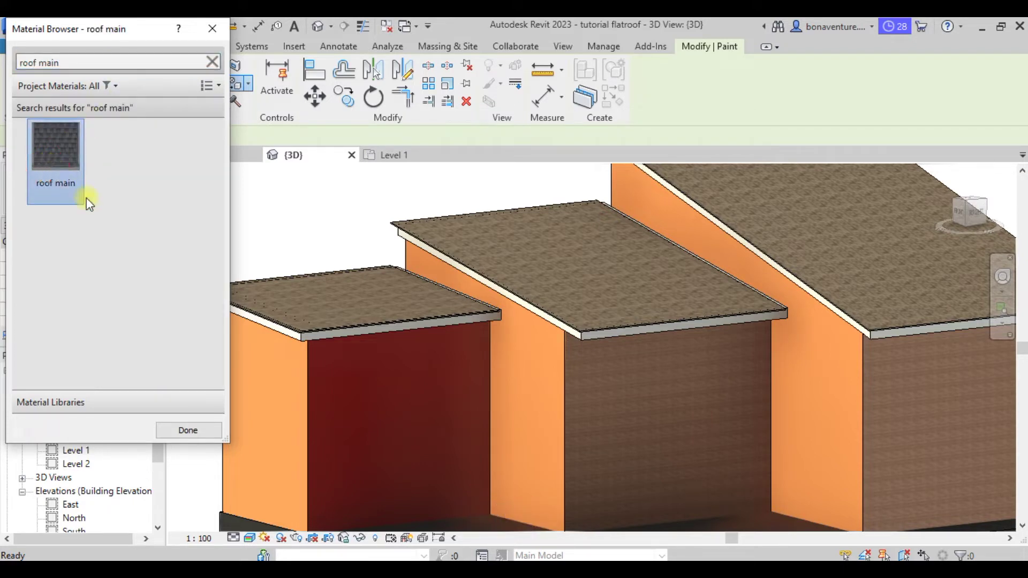
Paint the top faces of all three sloped roofs with the roof main material and finish painting
{"action": "left_click", "coordinate": [316, 318]}
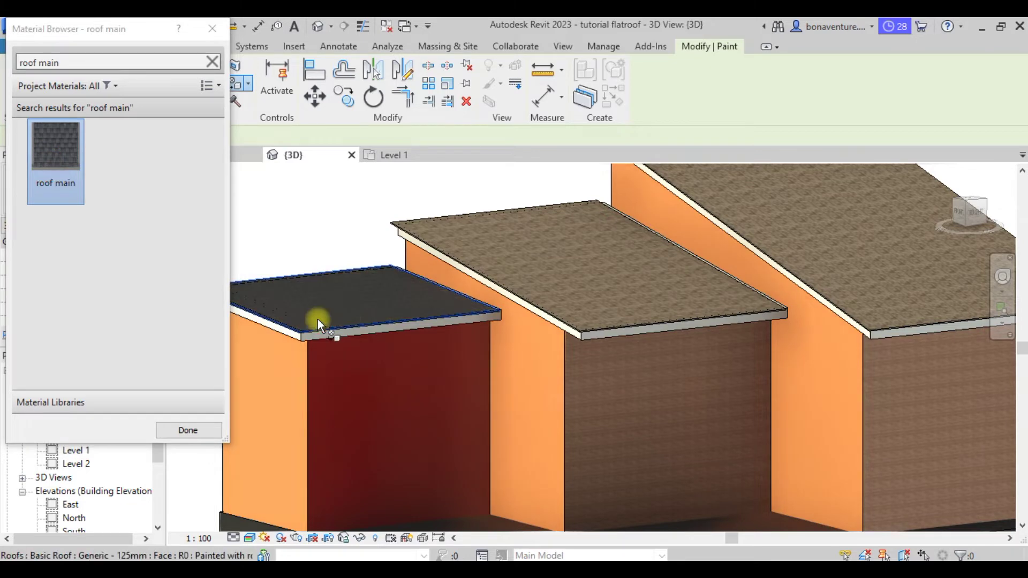
{"action": "left_click", "coordinate": [592, 275]}
{"action": "left_click", "coordinate": [801, 254]}
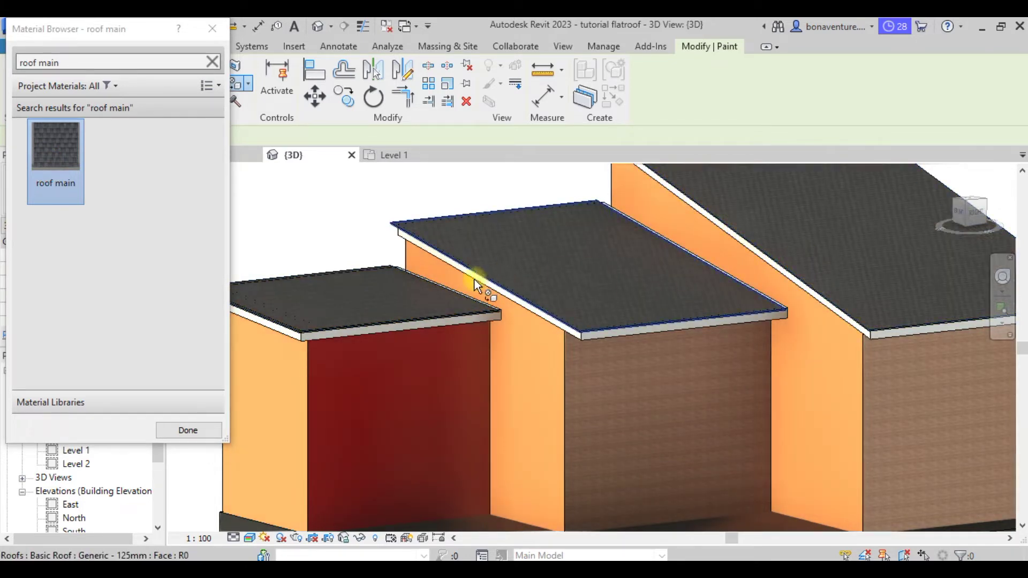
{"action": "scroll", "coordinate": [476, 283], "scroll_direction": "down", "scroll_amount": 3}
{"action": "key", "text": "Escape"}
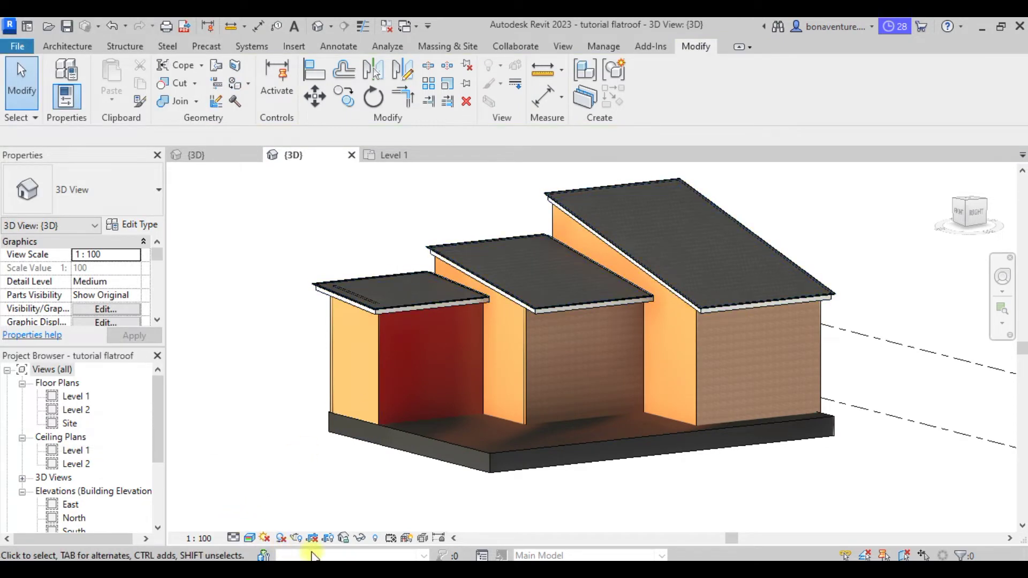
Turn on the sun path in the 3D view, continuing with the current sun settings
{"action": "left_click", "coordinate": [295, 538]}
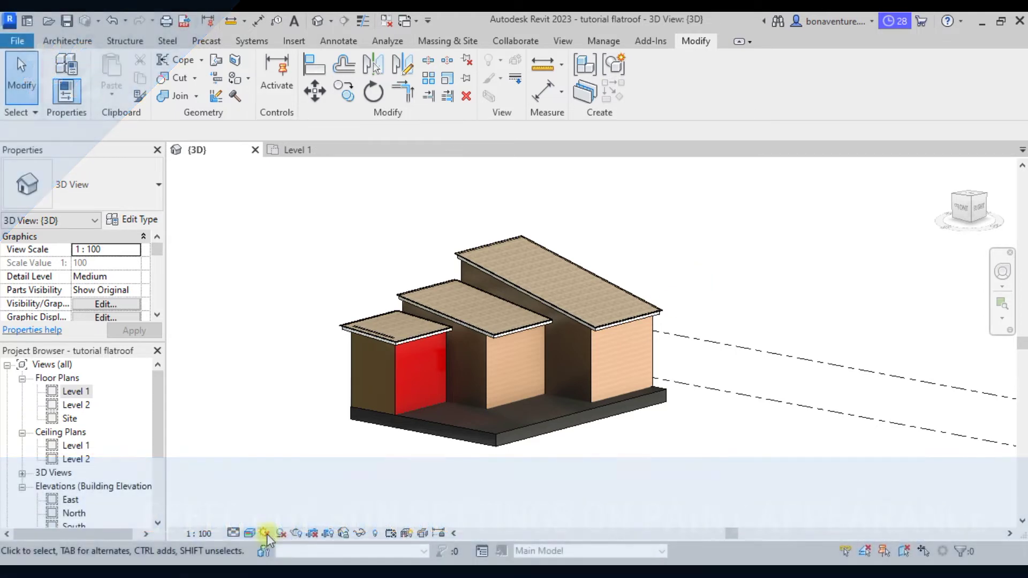
{"action": "left_click", "coordinate": [264, 533]}
{"action": "left_click", "coordinate": [287, 496]}
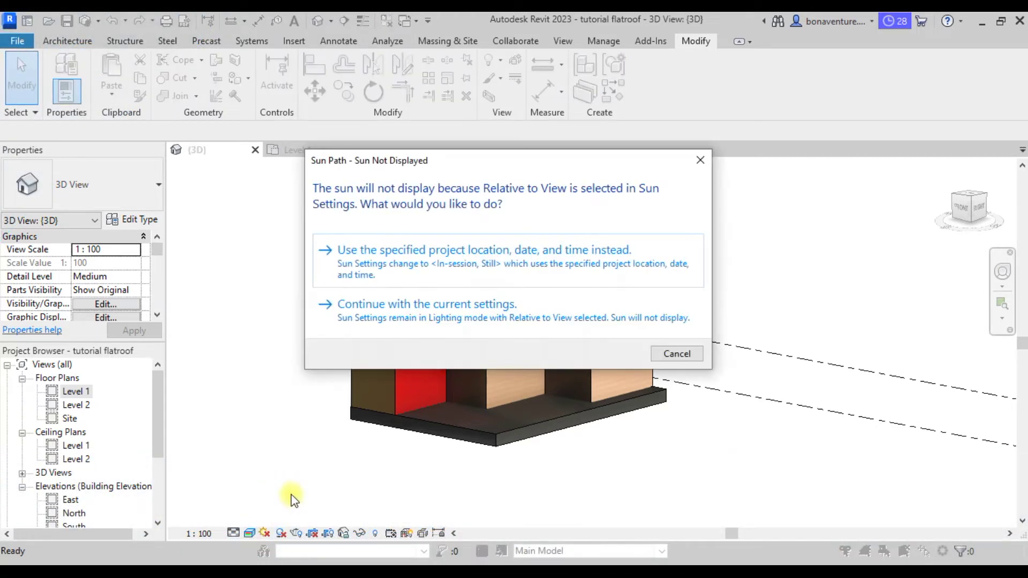
{"action": "left_click", "coordinate": [397, 311]}
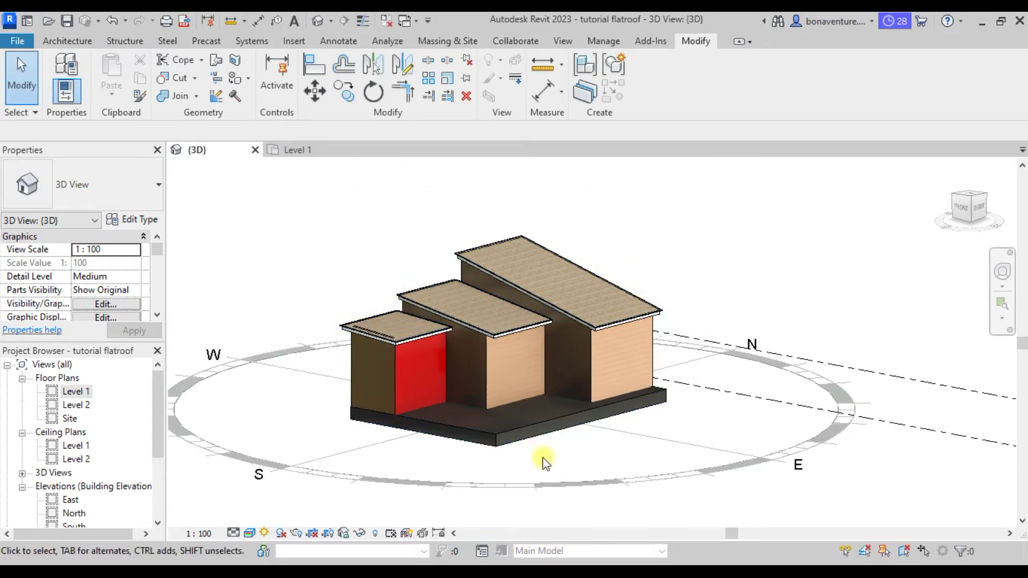
Set the solar study in the sun settings to Still and apply it
{"action": "left_click", "coordinate": [265, 533]}
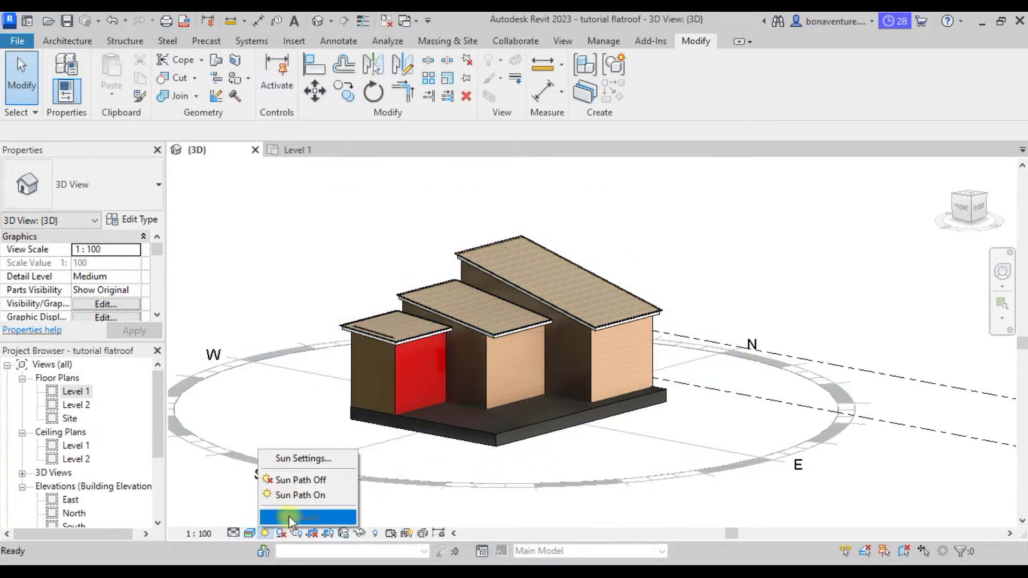
{"action": "left_click", "coordinate": [295, 456]}
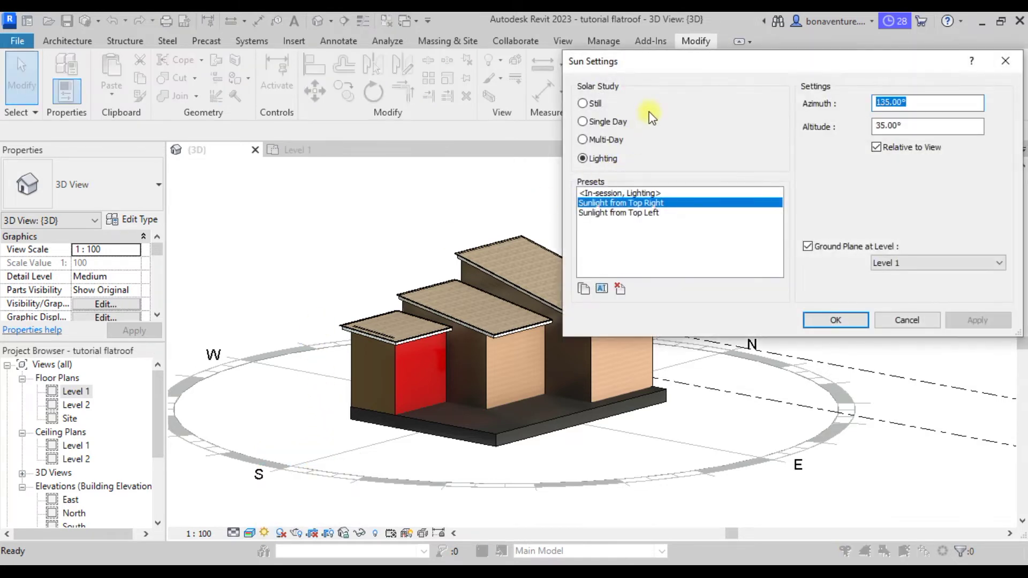
{"action": "left_click", "coordinate": [590, 105]}
{"action": "left_click", "coordinate": [975, 321]}
{"action": "left_click", "coordinate": [843, 324]}
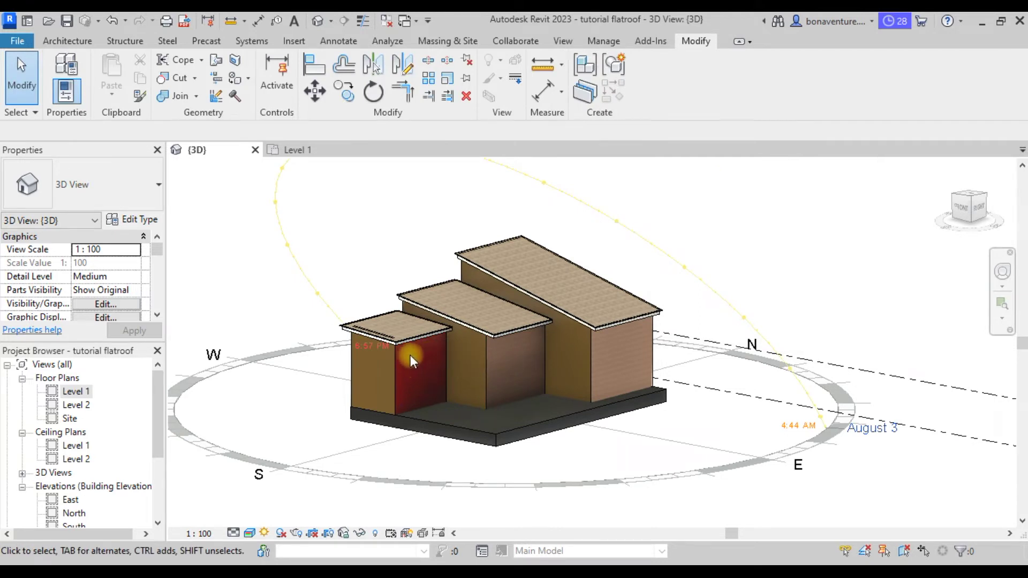
Switch the sun's time of day on the sun path to AM
{"action": "scroll", "coordinate": [416, 364], "scroll_direction": "up", "scroll_amount": 3}
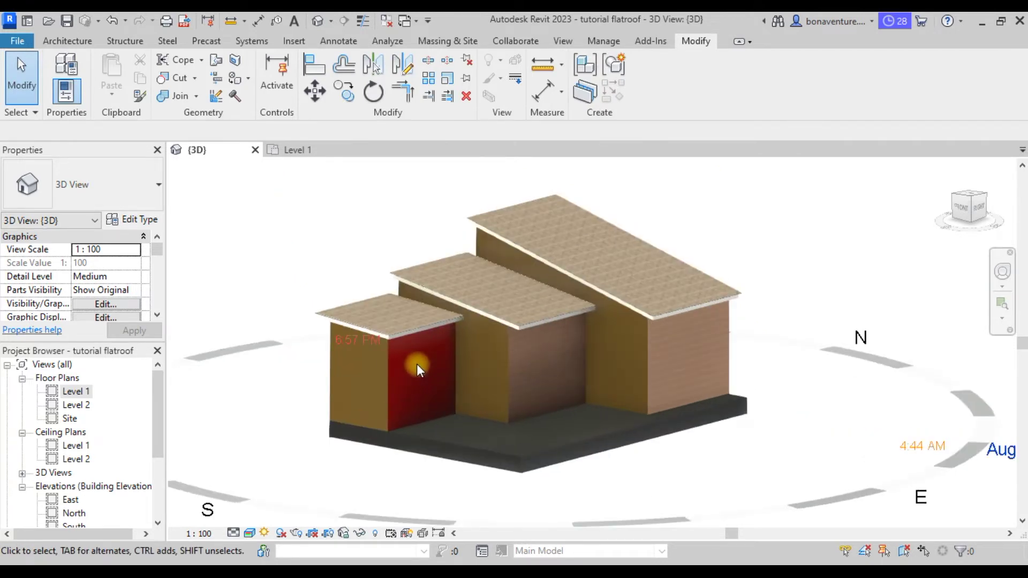
{"action": "middle_click_drag", "start_coordinate": [420, 364], "coordinate": [420, 367], "text": "shift"}
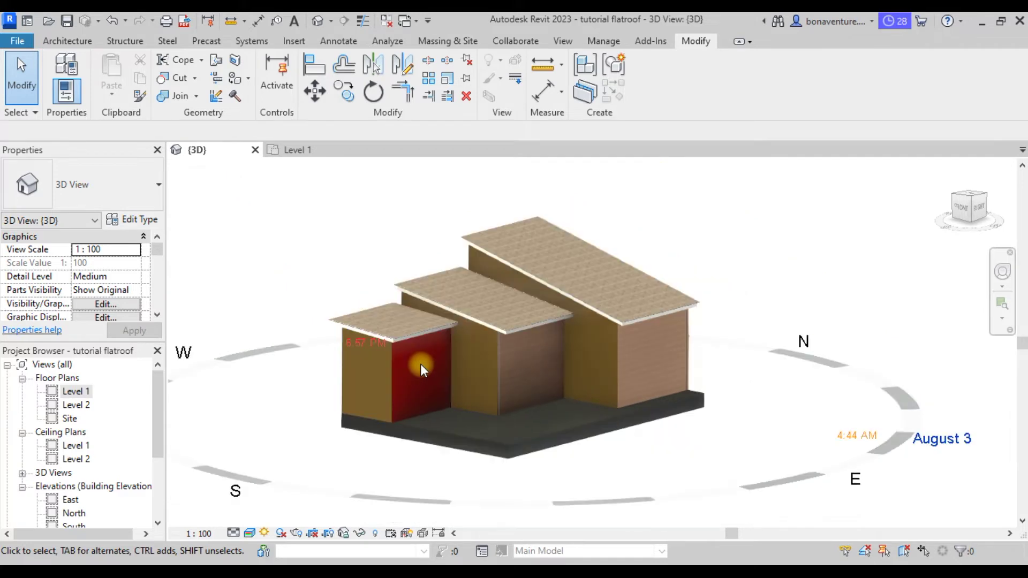
{"action": "scroll", "coordinate": [467, 381], "scroll_direction": "down", "scroll_amount": 3}
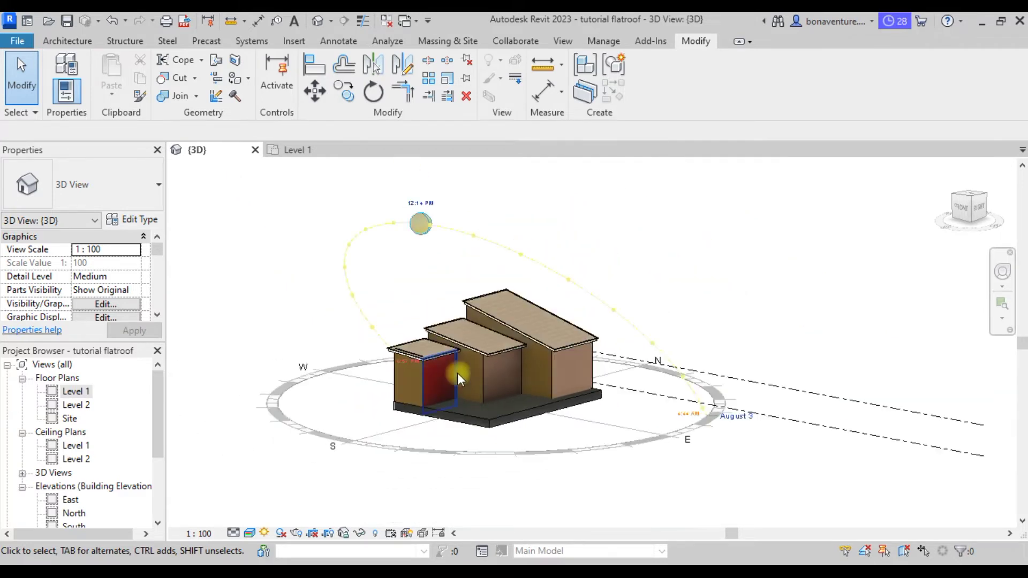
{"action": "left_click_drag", "start_coordinate": [417, 212], "coordinate": [422, 224]}
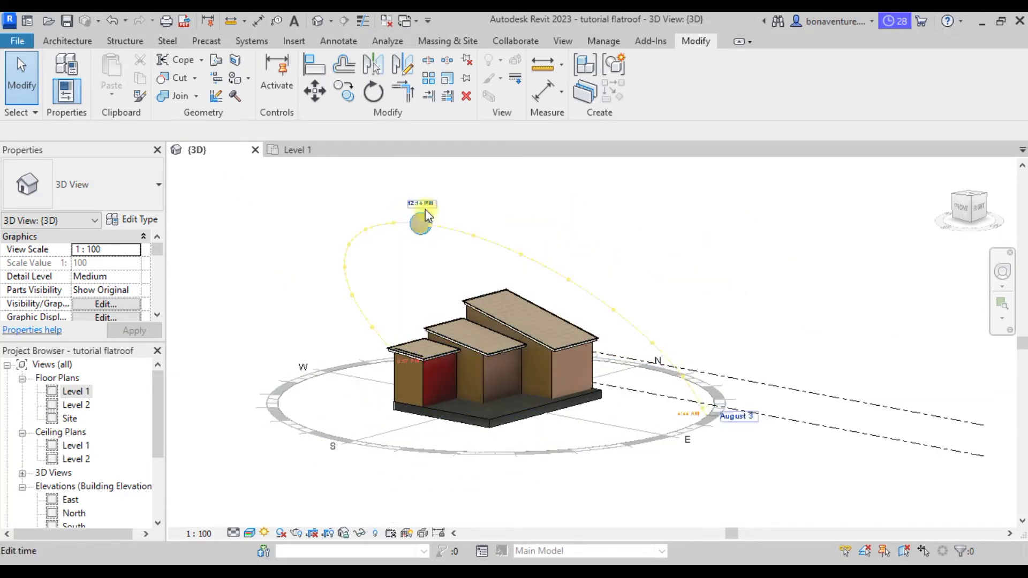
{"action": "left_click", "coordinate": [425, 207]}
{"action": "left_click", "coordinate": [445, 212]}
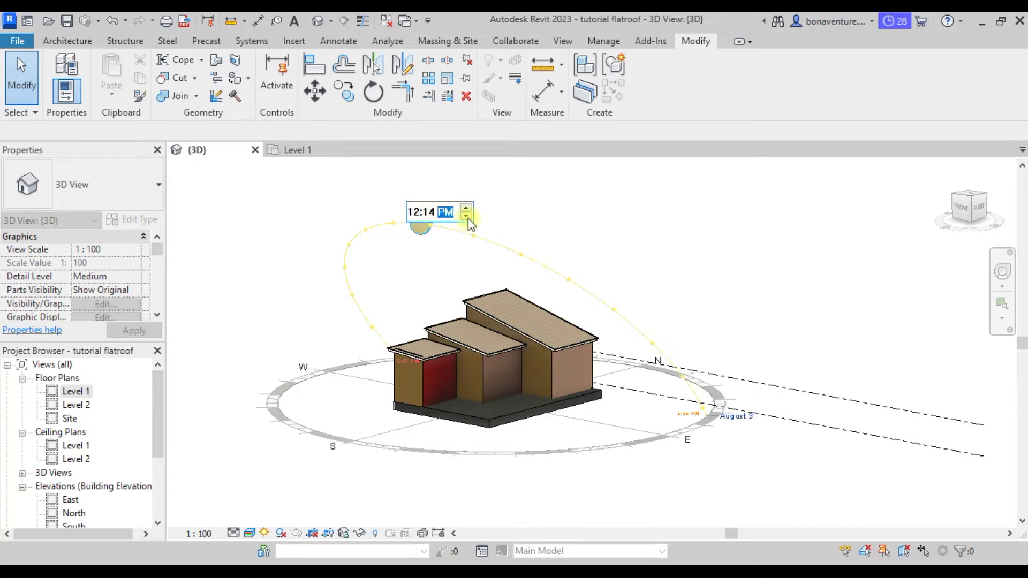
{"action": "left_click", "coordinate": [434, 247]}
{"action": "scroll", "coordinate": [434, 399], "scroll_direction": "up", "scroll_amount": 3}
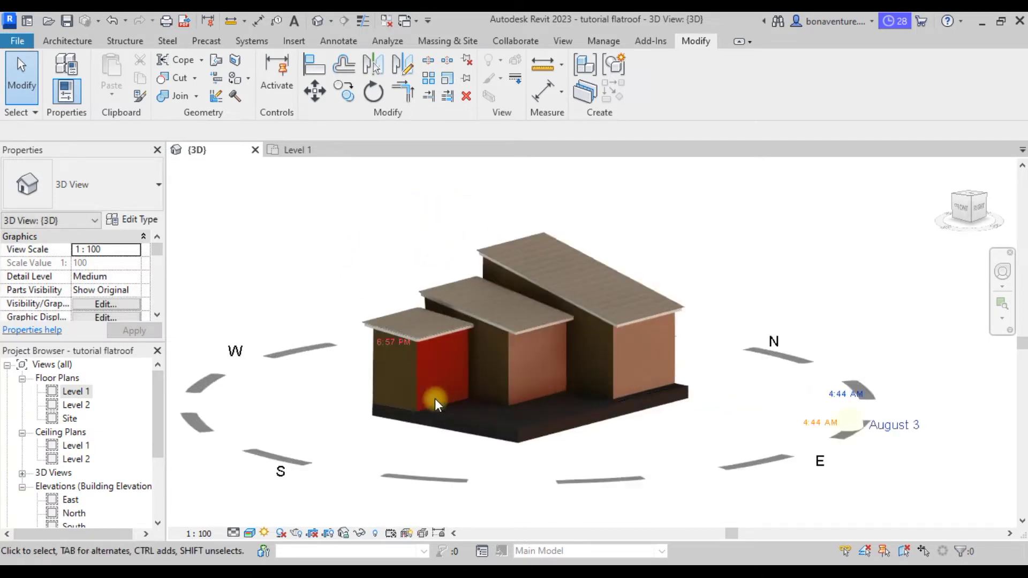
{"action": "scroll", "coordinate": [435, 398], "scroll_direction": "down", "scroll_amount": 2}
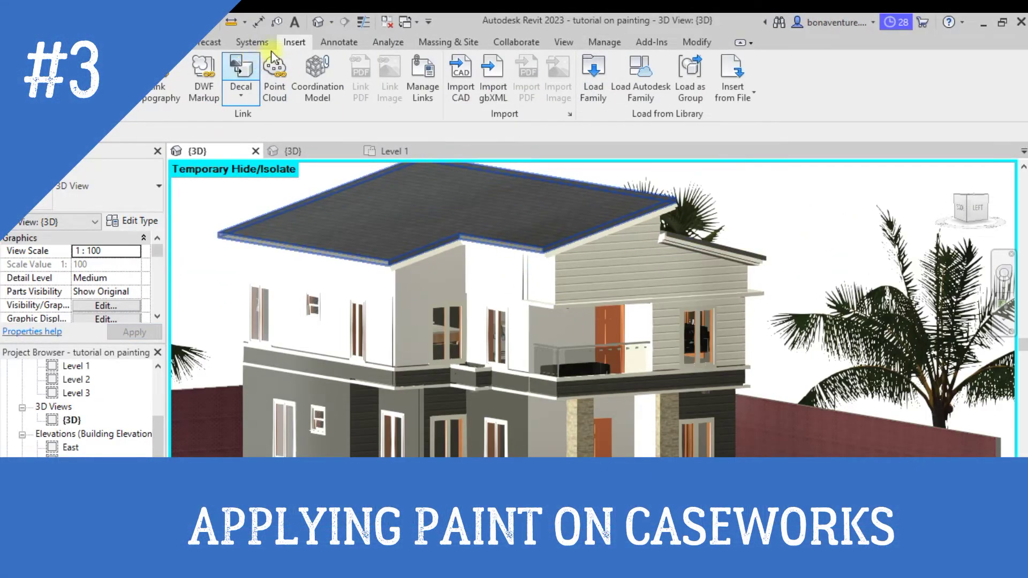
Start the Paint tool on the two-storey house model and choose the Cherry material from the project materials
{"action": "left_click", "coordinate": [696, 42]}
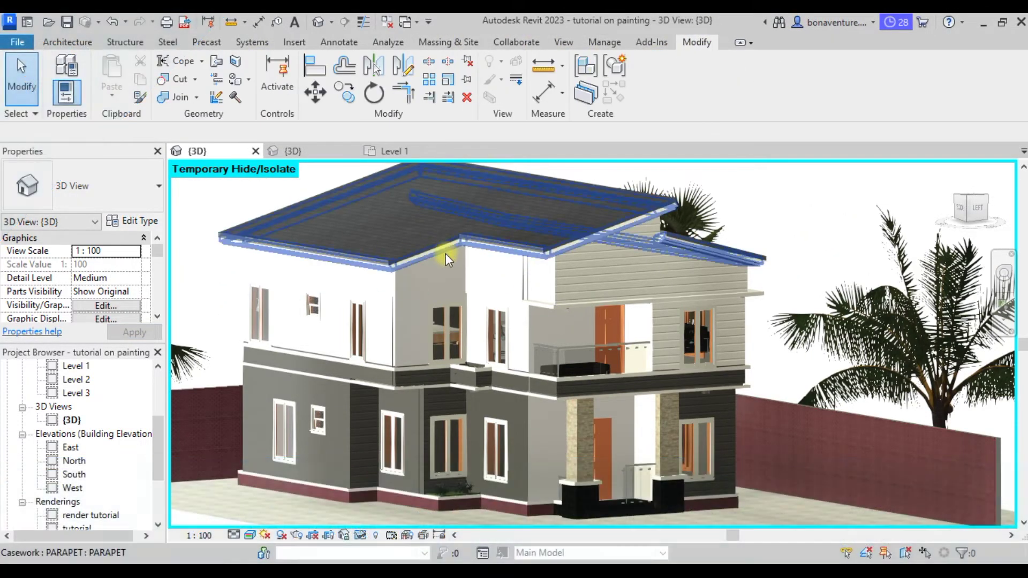
{"action": "scroll", "coordinate": [431, 251], "scroll_direction": "up", "scroll_amount": 3}
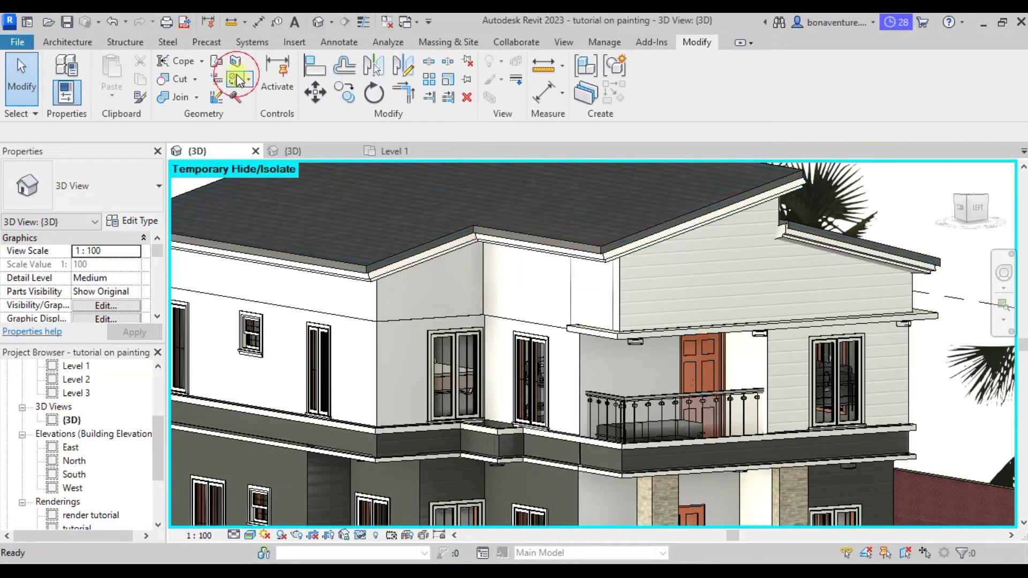
{"action": "left_click", "coordinate": [155, 221]}
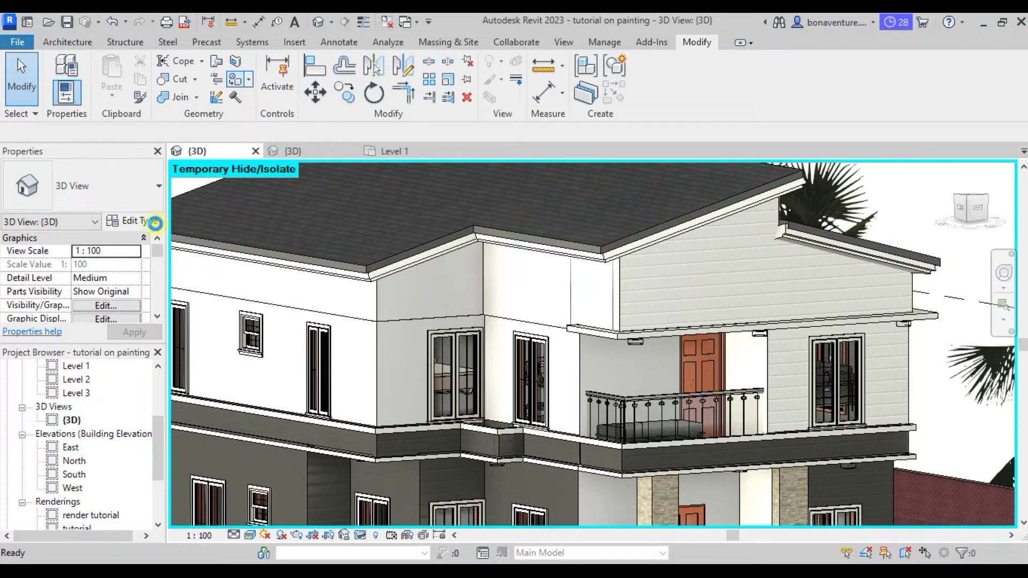
{"action": "scroll", "coordinate": [70, 257], "scroll_direction": "down", "scroll_amount": 5}
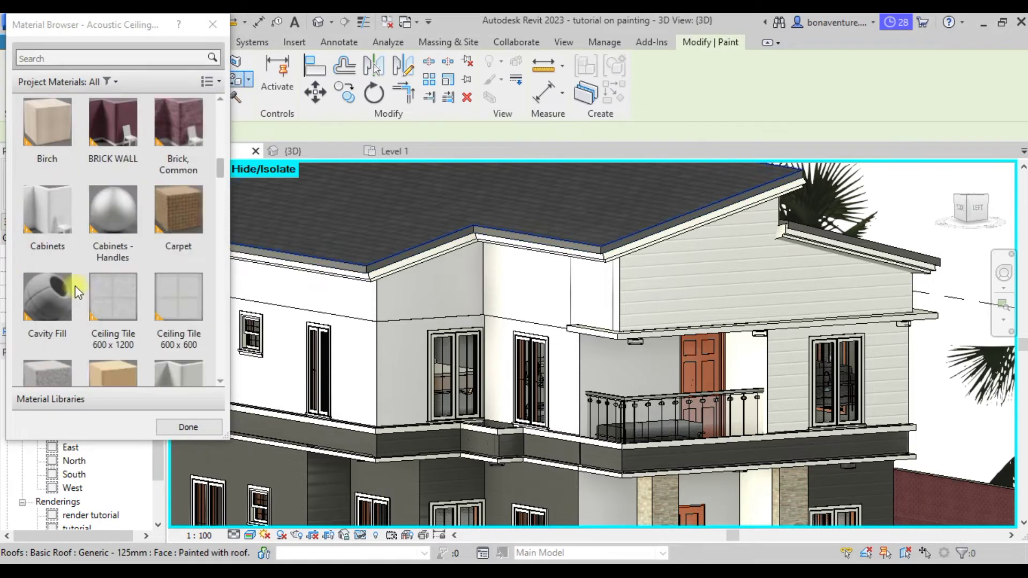
{"action": "scroll", "coordinate": [75, 286], "scroll_direction": "down", "scroll_amount": 8}
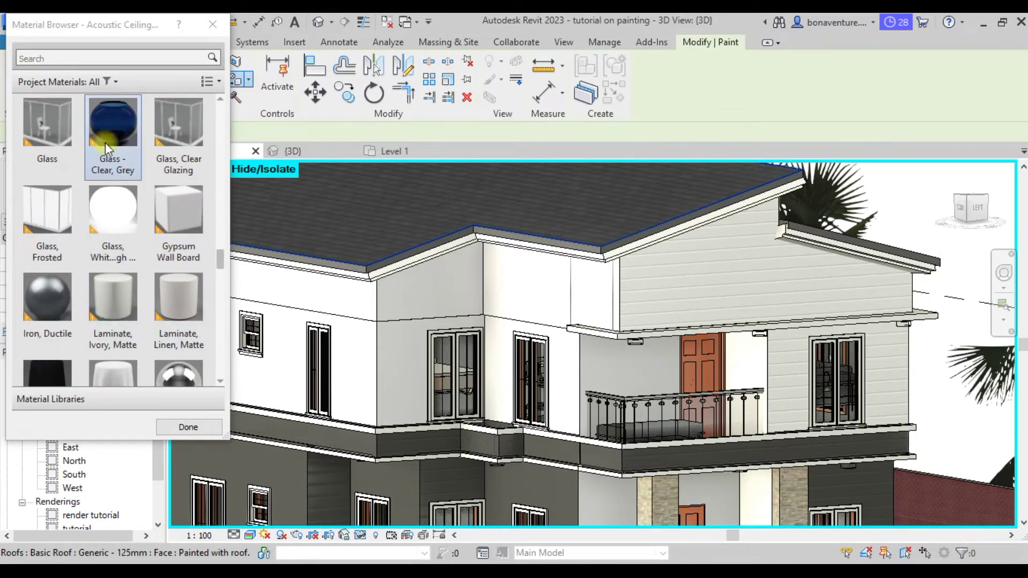
{"action": "scroll", "coordinate": [110, 241], "scroll_direction": "down", "scroll_amount": 15}
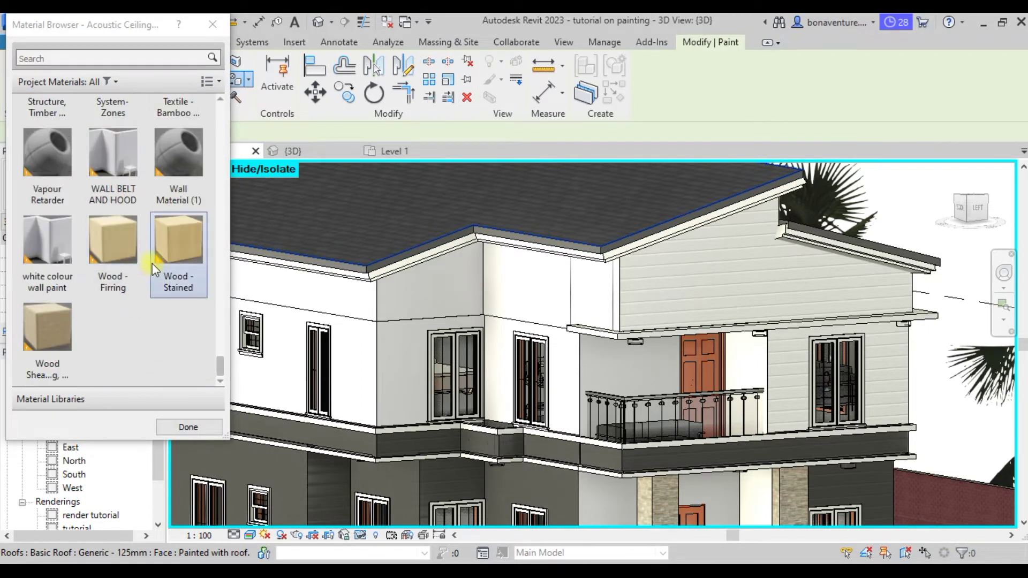
{"action": "scroll", "coordinate": [112, 245], "scroll_direction": "up", "scroll_amount": 18}
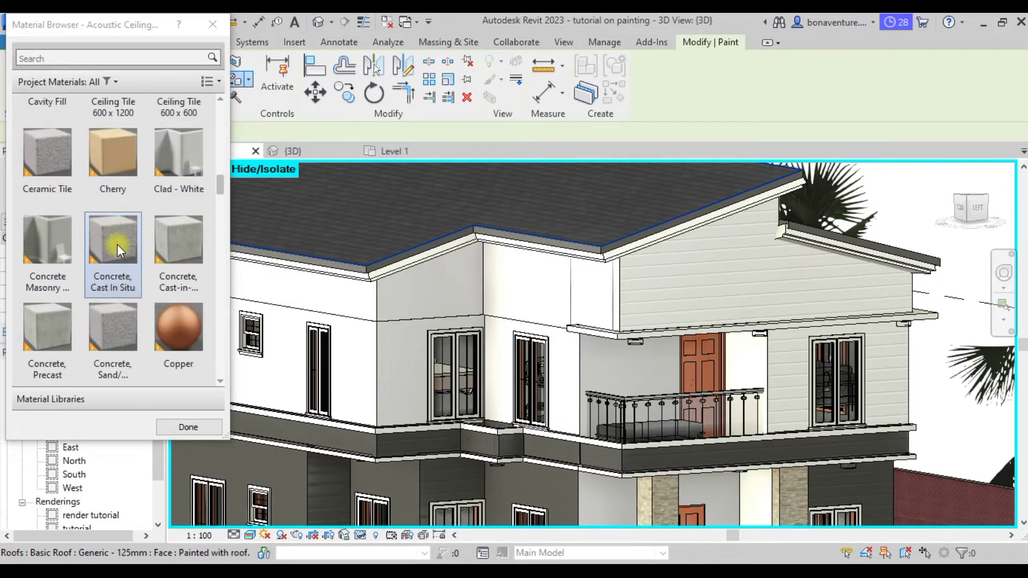
{"action": "left_click", "coordinate": [126, 169]}
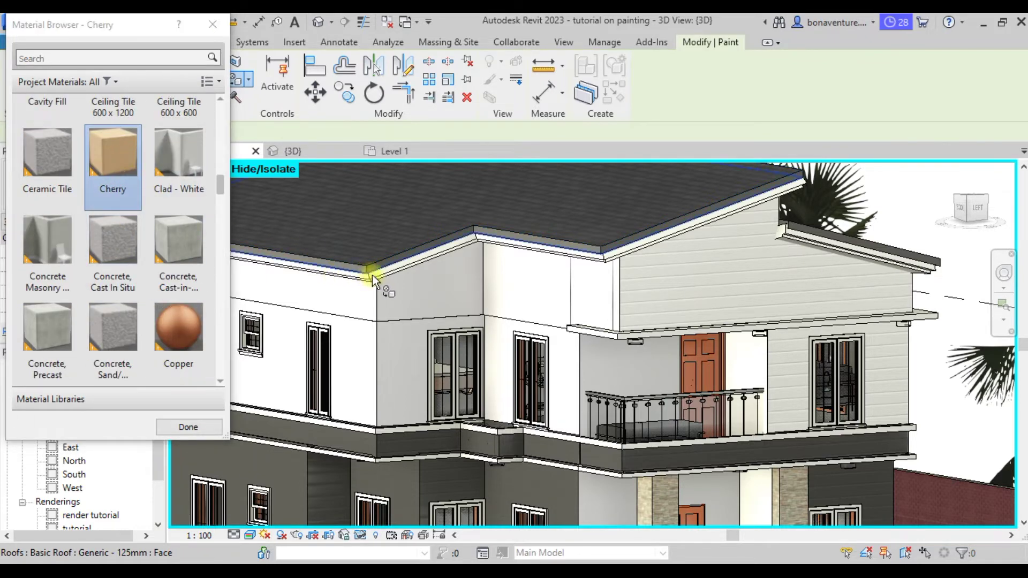
Paint the upper wall face below the roof corner with Cherry and try to target the parapet casework
{"action": "scroll", "coordinate": [371, 274], "scroll_direction": "up", "scroll_amount": 5}
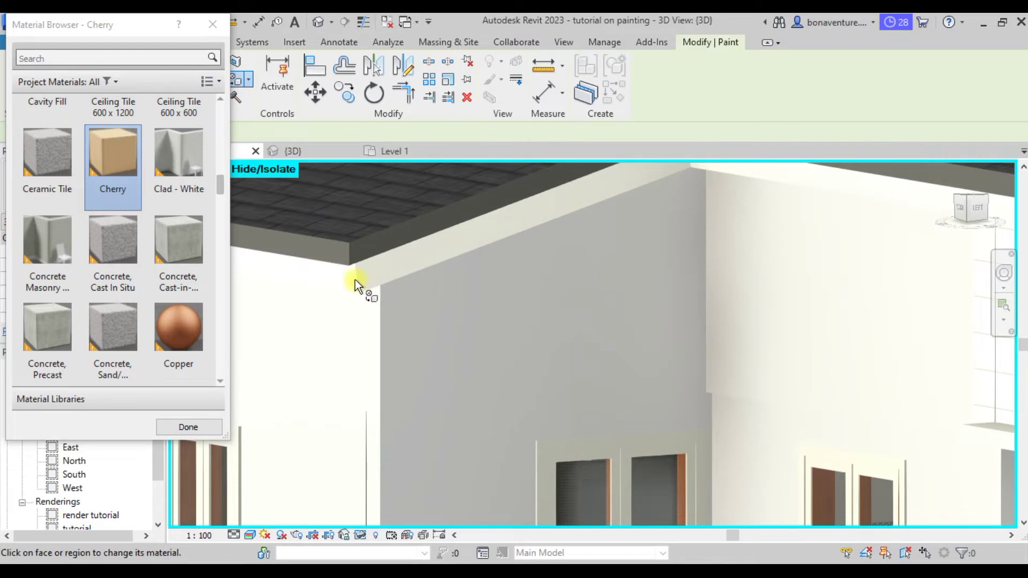
{"action": "scroll", "coordinate": [374, 301], "scroll_direction": "down", "scroll_amount": 4}
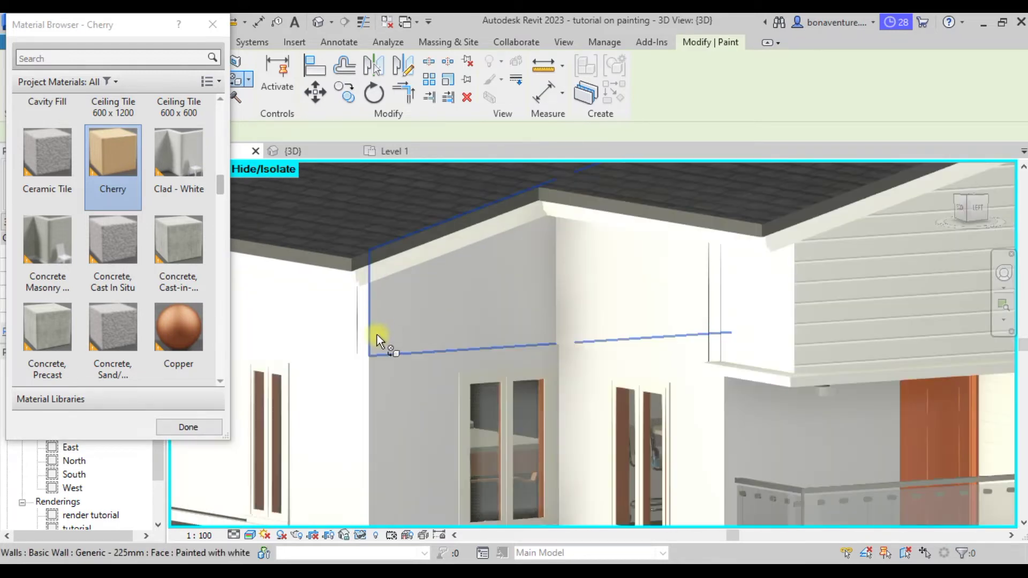
{"action": "left_click", "coordinate": [377, 335]}
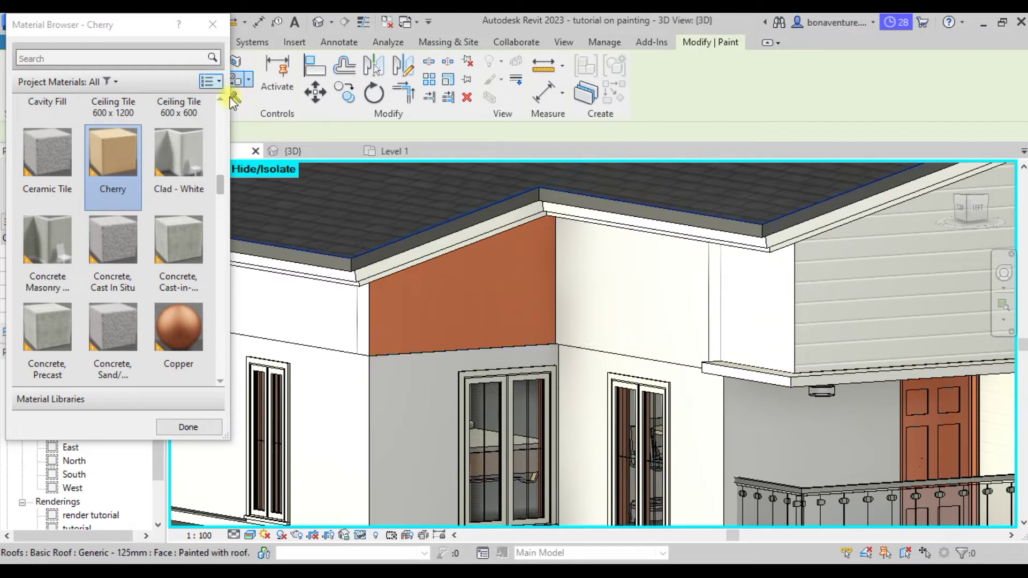
{"action": "scroll", "coordinate": [391, 269], "scroll_direction": "up", "scroll_amount": 2}
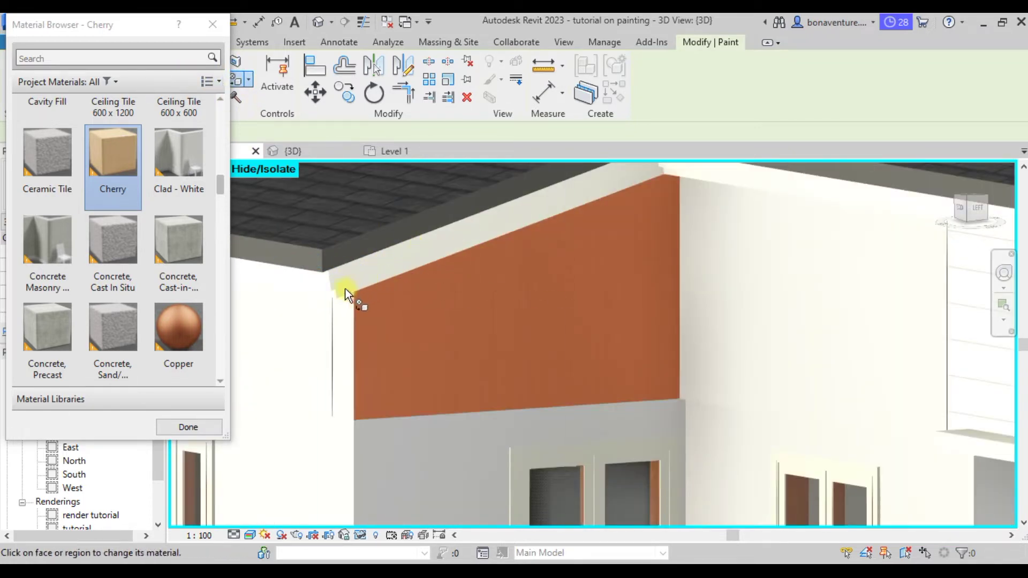
{"action": "scroll", "coordinate": [343, 288], "scroll_direction": "down", "scroll_amount": 2}
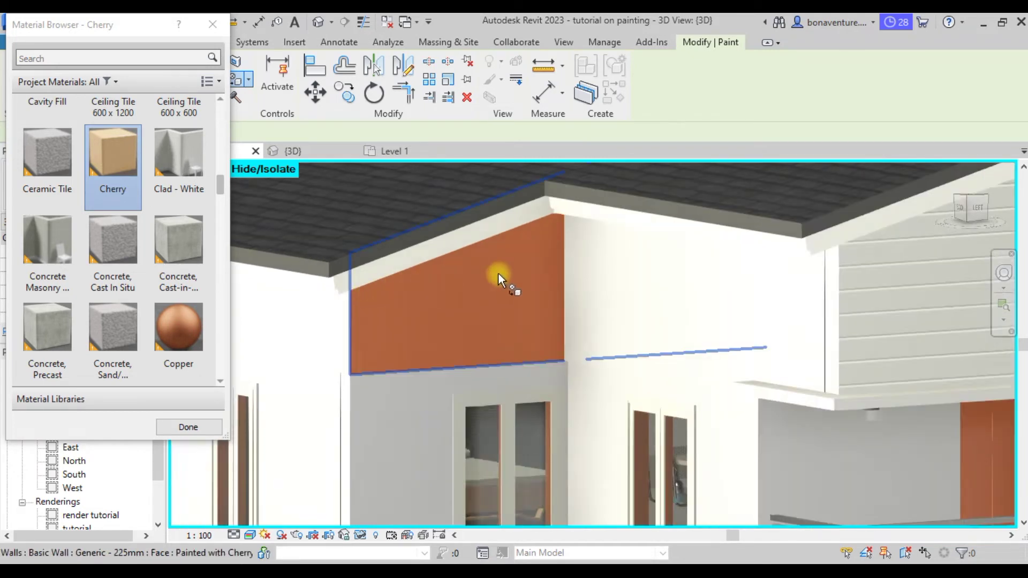
{"action": "mouse_move", "coordinate": [510, 223]}
{"action": "middle_mouse_down", "text": "shift"}
{"action": "mouse_move", "coordinate": [523, 210]}
{"action": "mouse_move", "coordinate": [514, 198]}
{"action": "mouse_move", "coordinate": [482, 199]}
{"action": "middle_mouse_up", "text": "shift"}
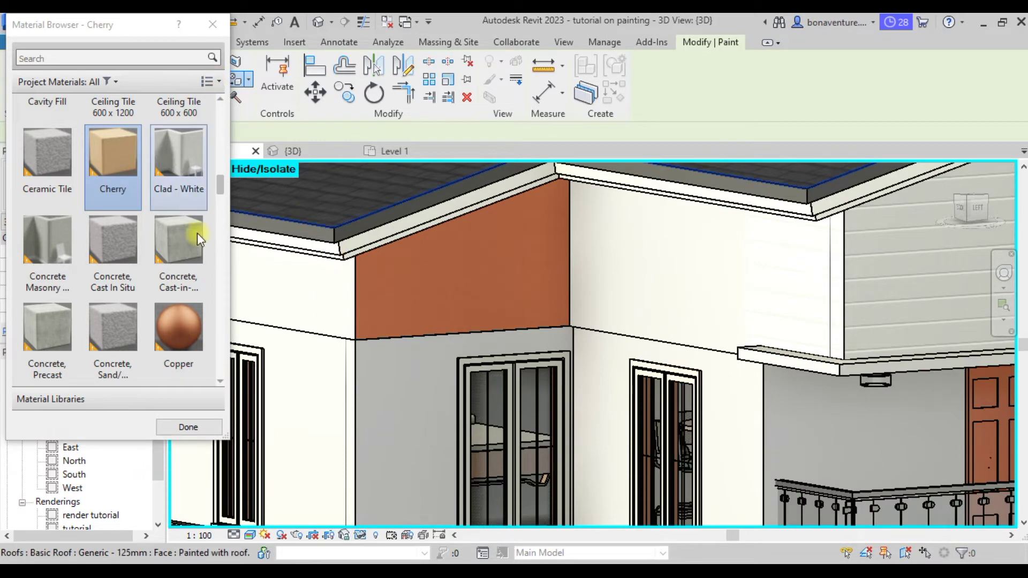
Leave the Paint tool and undo the Cherry paint on the wall face
{"action": "key", "text": "Escape"}
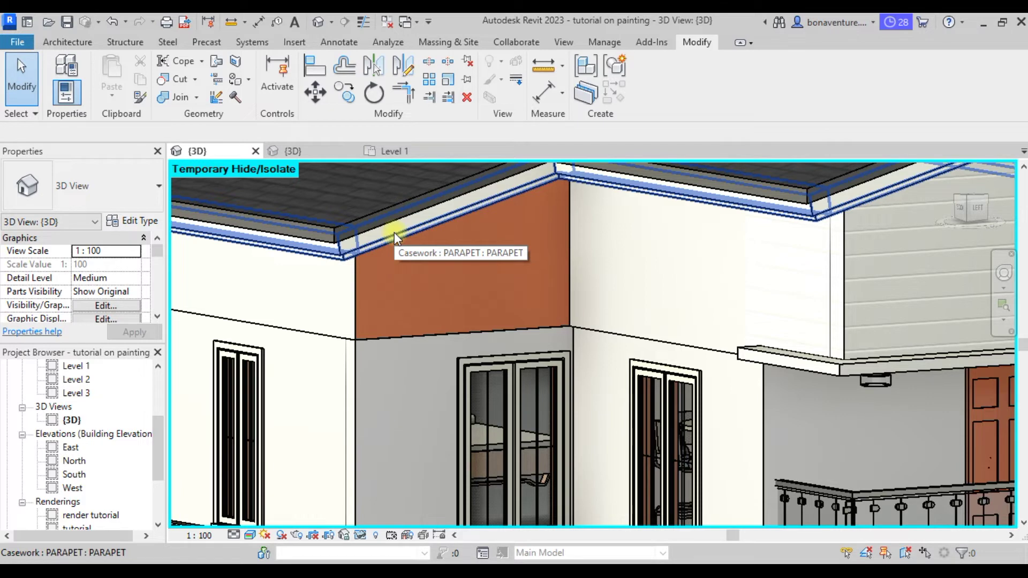
{"action": "key", "text": "ctrl+z"}
{"action": "scroll", "coordinate": [458, 378], "scroll_direction": "down", "scroll_amount": 1}
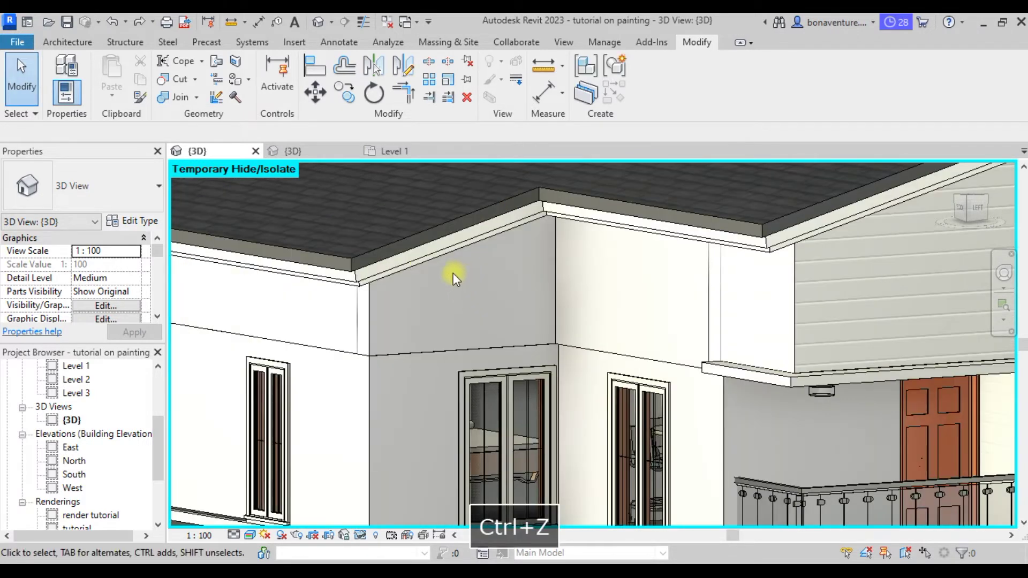
Select the parapet casework under the main roof's edge and open it for in-place editing
{"action": "left_click", "coordinate": [419, 259]}
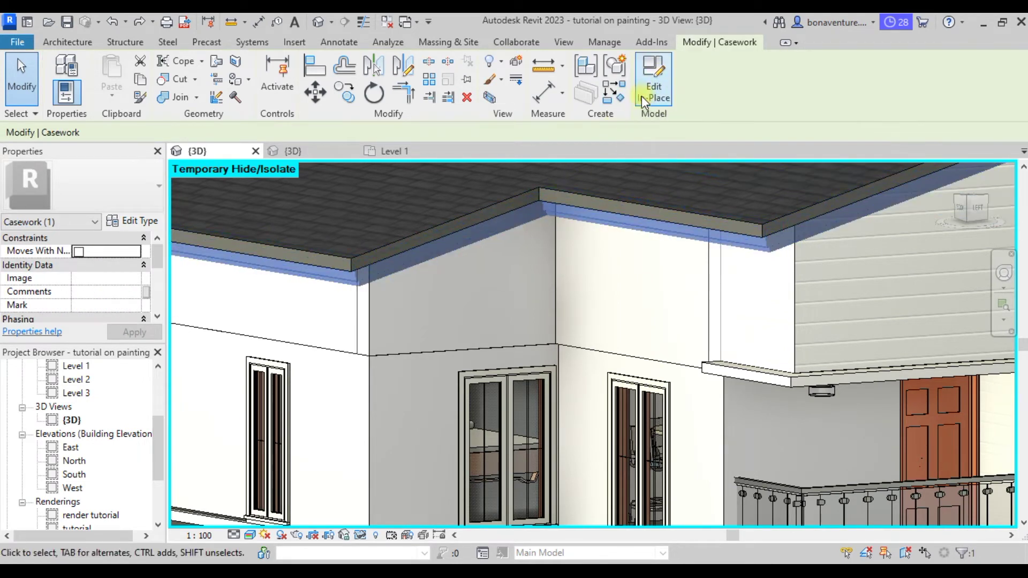
{"action": "scroll", "coordinate": [481, 291], "scroll_direction": "down", "scroll_amount": 2}
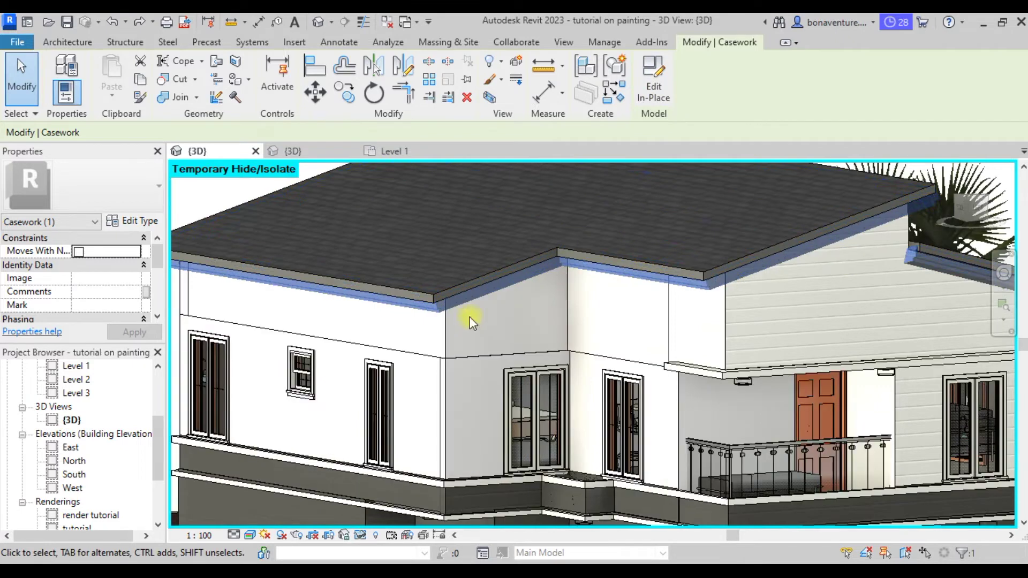
{"action": "key", "text": "Escape"}
{"action": "left_click", "coordinate": [468, 306]}
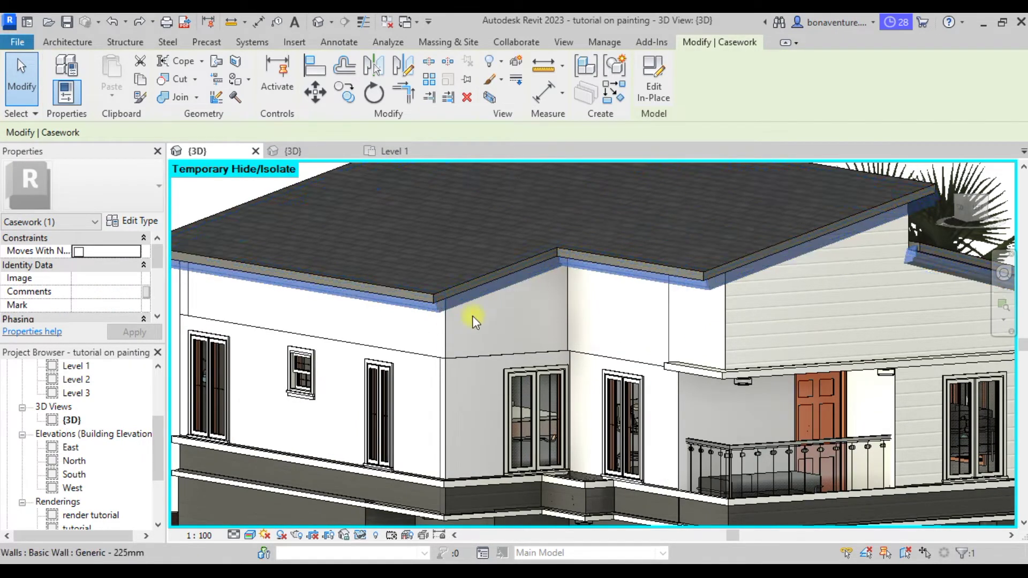
{"action": "left_click", "coordinate": [656, 89]}
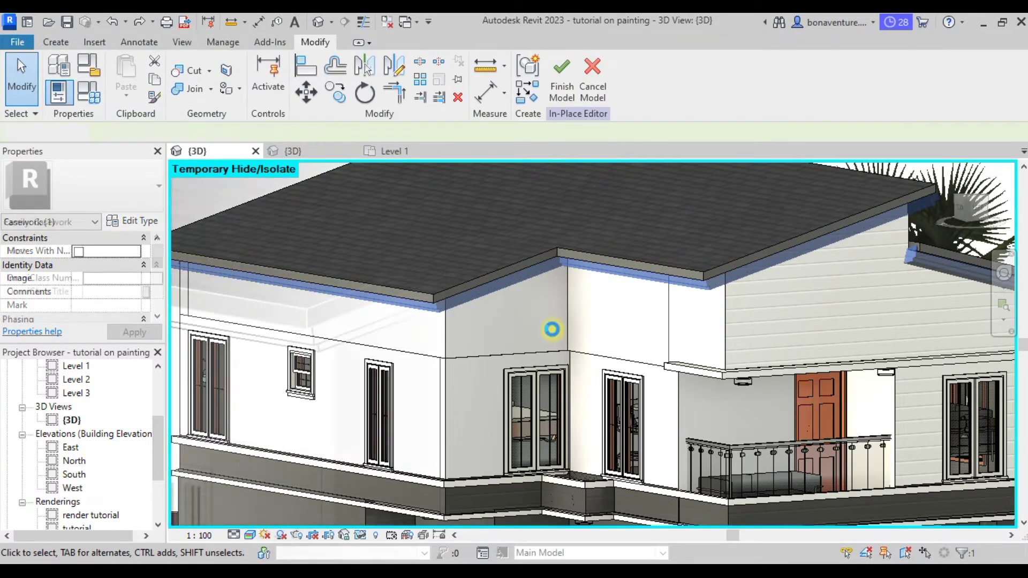
{"action": "scroll", "coordinate": [552, 330], "scroll_direction": "up", "scroll_amount": 4}
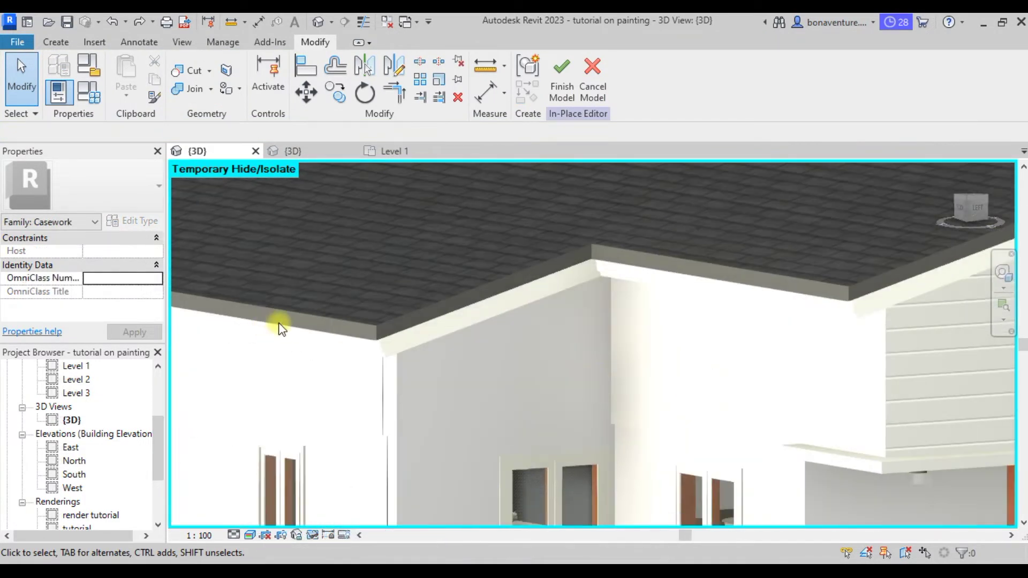
{"action": "scroll", "coordinate": [610, 354], "scroll_direction": "down", "scroll_amount": 2}
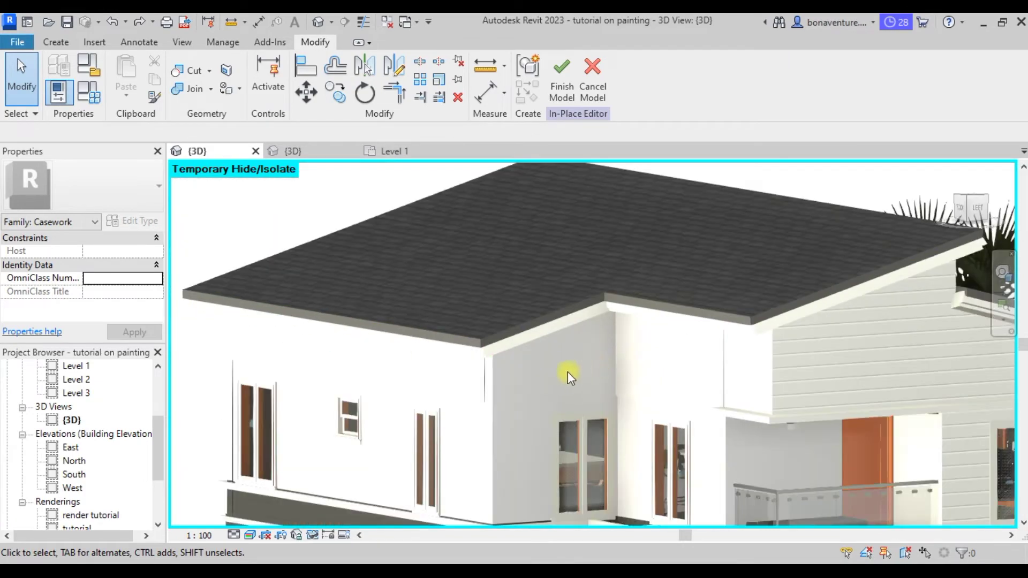
Paint the parapet's upper faces on both sides of the near roof corner with Acoustic Ceiling Tile 24 x 24(6)
{"action": "mouse_move", "coordinate": [487, 392]}
{"action": "middle_mouse_down", "text": "shift"}
{"action": "mouse_move", "coordinate": [436, 386]}
{"action": "mouse_move", "coordinate": [506, 407]}
{"action": "mouse_move", "coordinate": [300, 214]}
{"action": "middle_mouse_up", "text": "shift"}
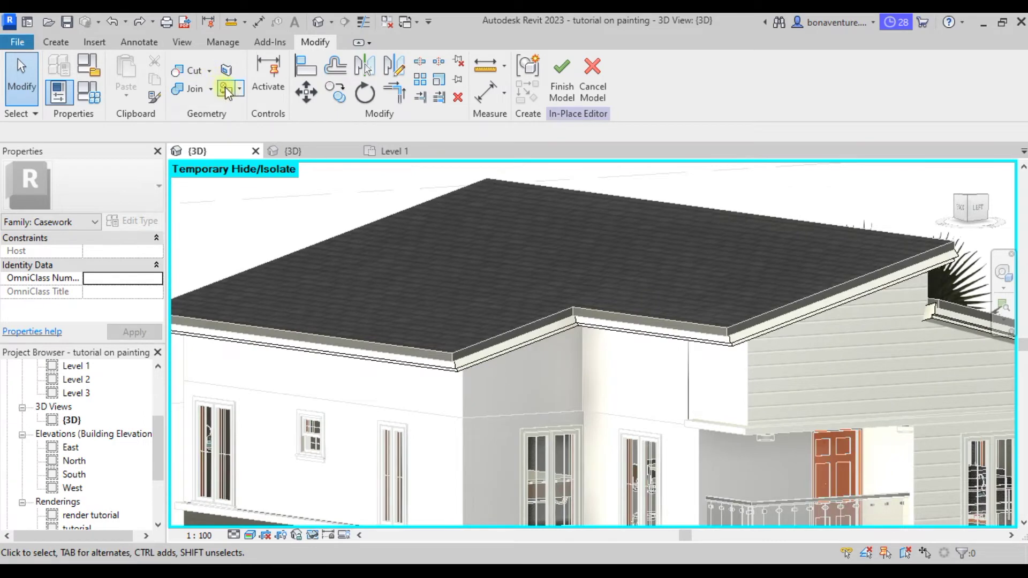
{"action": "left_click", "coordinate": [224, 88]}
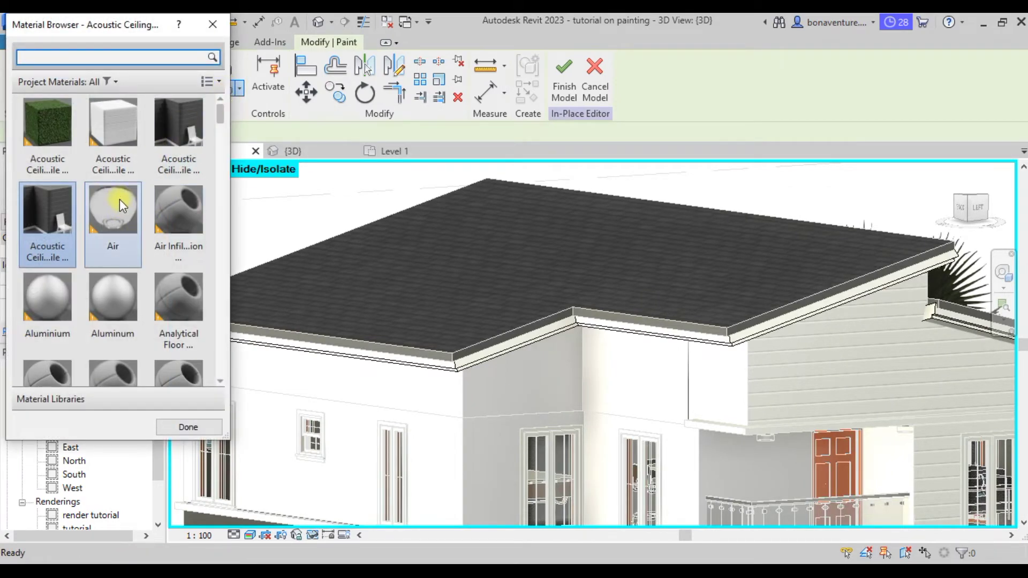
{"action": "left_click", "coordinate": [56, 129]}
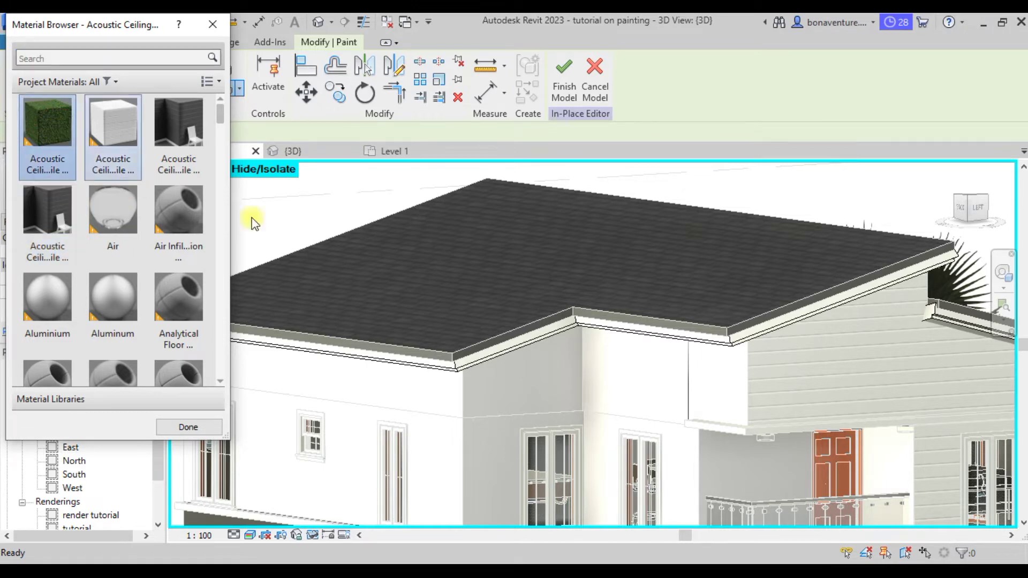
{"action": "scroll", "coordinate": [458, 367], "scroll_direction": "up", "scroll_amount": 5}
{"action": "middle_click_drag", "start_coordinate": [459, 370], "coordinate": [686, 363]}
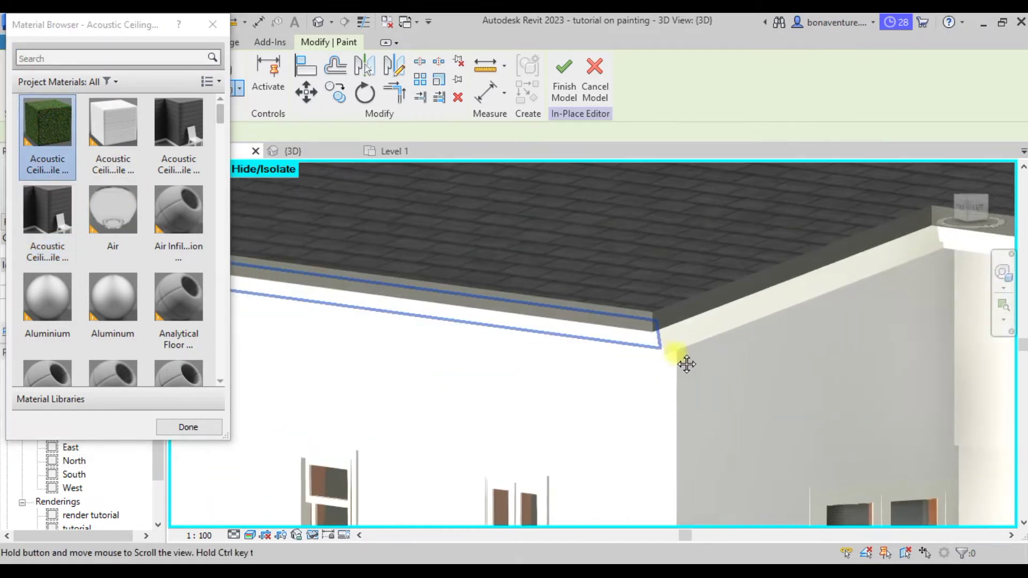
{"action": "scroll", "coordinate": [677, 355], "scroll_direction": "down", "scroll_amount": 3}
{"action": "middle_click_drag", "start_coordinate": [786, 360], "coordinate": [817, 348]}
{"action": "scroll", "coordinate": [817, 349], "scroll_direction": "up", "scroll_amount": 3}
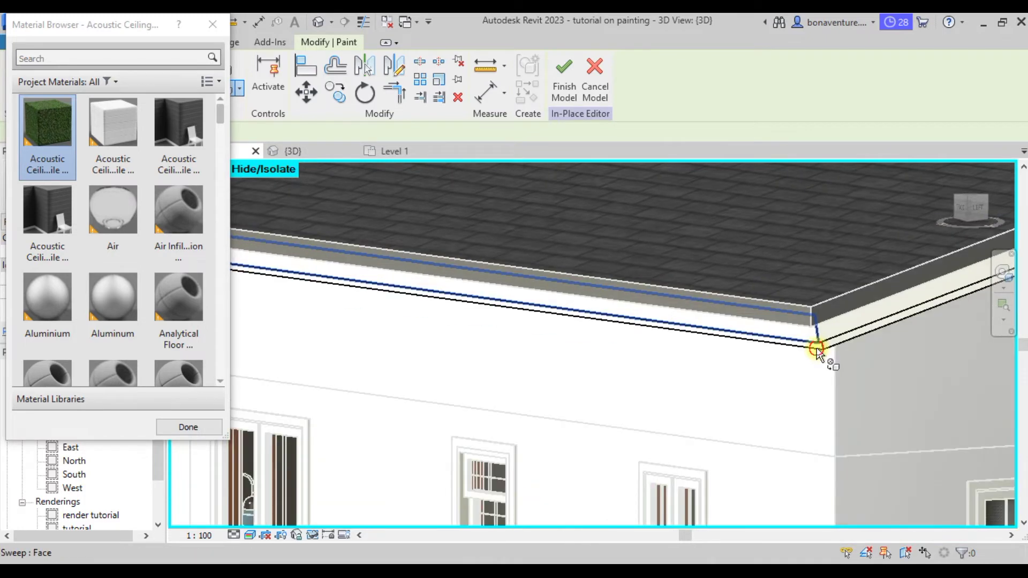
{"action": "left_click", "coordinate": [817, 349]}
{"action": "scroll", "coordinate": [811, 337], "scroll_direction": "down", "scroll_amount": 2}
{"action": "scroll", "coordinate": [811, 335], "scroll_direction": "up", "scroll_amount": 2}
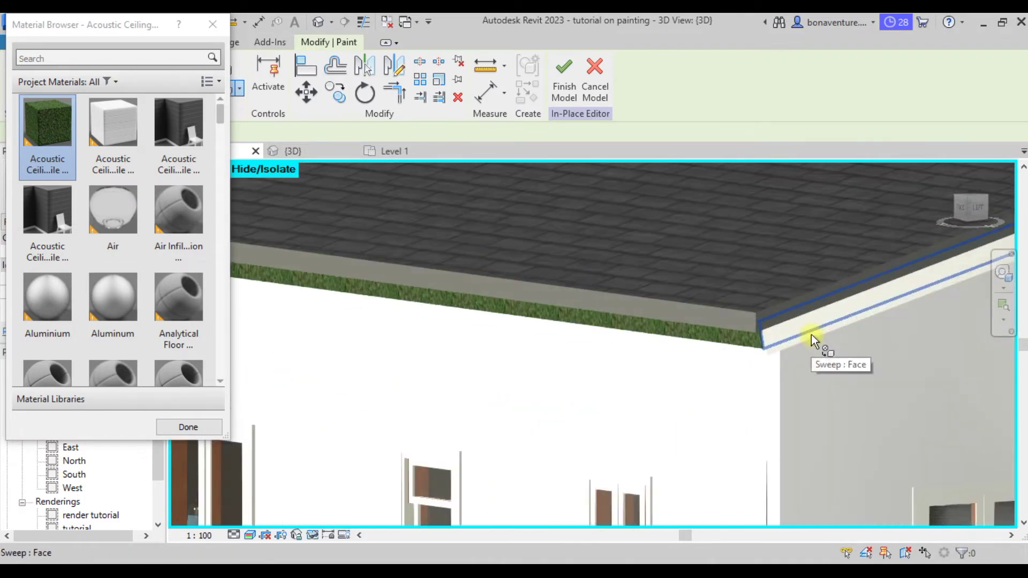
{"action": "left_click", "coordinate": [811, 335]}
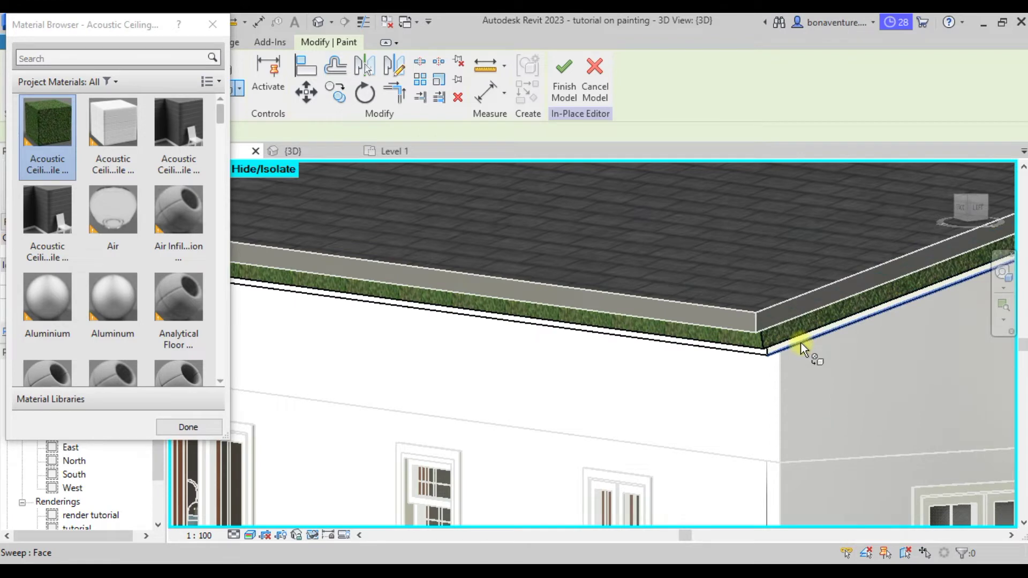
Paint the narrow lower parapet faces on both sides of the same corner with Acoustic Ceiling Tile 24 x 24(6)
{"action": "scroll", "coordinate": [798, 343], "scroll_direction": "up", "scroll_amount": 3}
{"action": "left_click", "coordinate": [781, 342]}
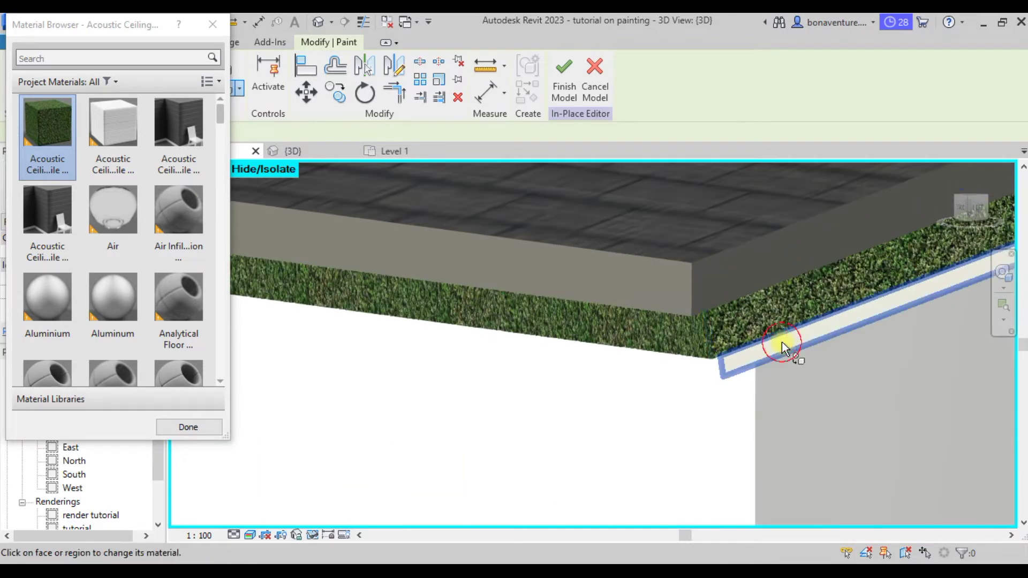
{"action": "scroll", "coordinate": [714, 368], "scroll_direction": "down", "scroll_amount": 2}
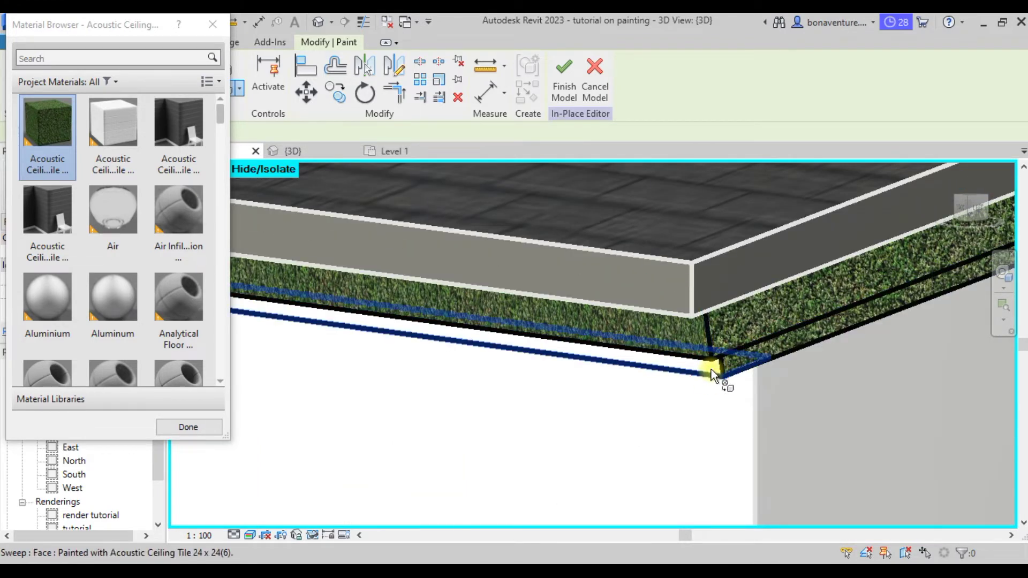
{"action": "scroll", "coordinate": [581, 370], "scroll_direction": "down", "scroll_amount": 5}
{"action": "scroll", "coordinate": [573, 369], "scroll_direction": "down", "scroll_amount": 4}
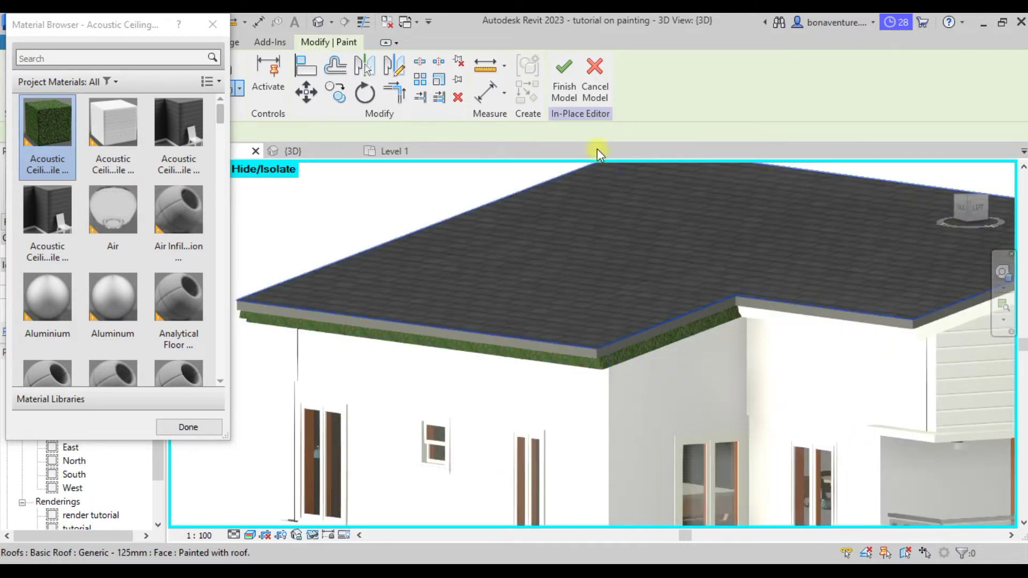
Finish the in-place parapet model and clear the selection
{"action": "left_click", "coordinate": [562, 72]}
{"action": "left_click", "coordinate": [615, 368]}
{"action": "key", "text": "Escape"}
{"action": "mouse_move", "coordinate": [624, 371]}
{"action": "middle_mouse_down", "text": "shift"}
{"action": "mouse_move", "coordinate": [636, 371]}
{"action": "mouse_move", "coordinate": [592, 230]}
{"action": "mouse_move", "coordinate": [528, 321]}
{"action": "middle_mouse_up", "text": "shift"}
{"action": "scroll", "coordinate": [513, 354], "scroll_direction": "down", "scroll_amount": 1}
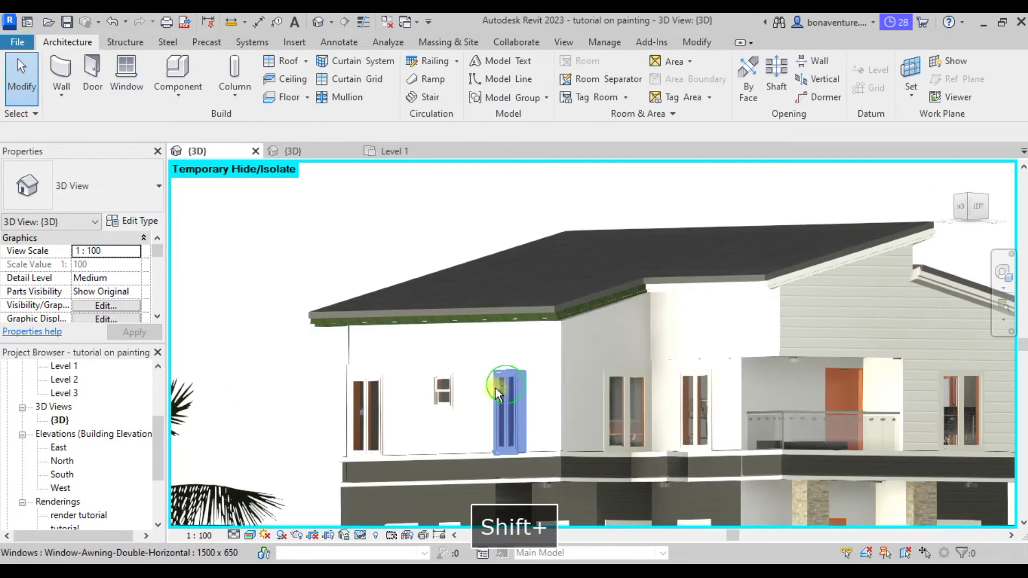
{"action": "scroll", "coordinate": [587, 300], "scroll_direction": "up", "scroll_amount": 1}
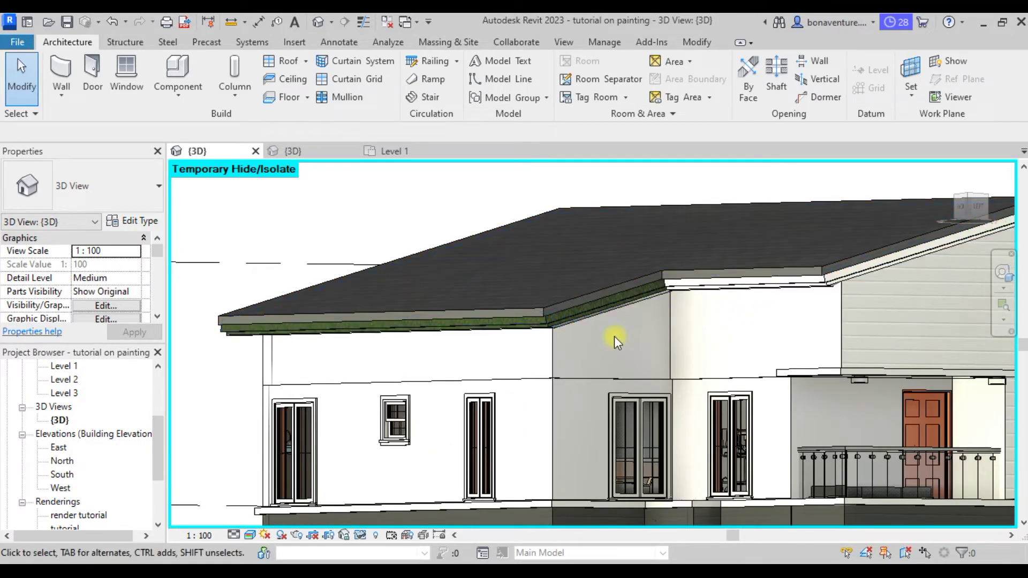
{"action": "scroll", "coordinate": [602, 319], "scroll_direction": "up", "scroll_amount": 2}
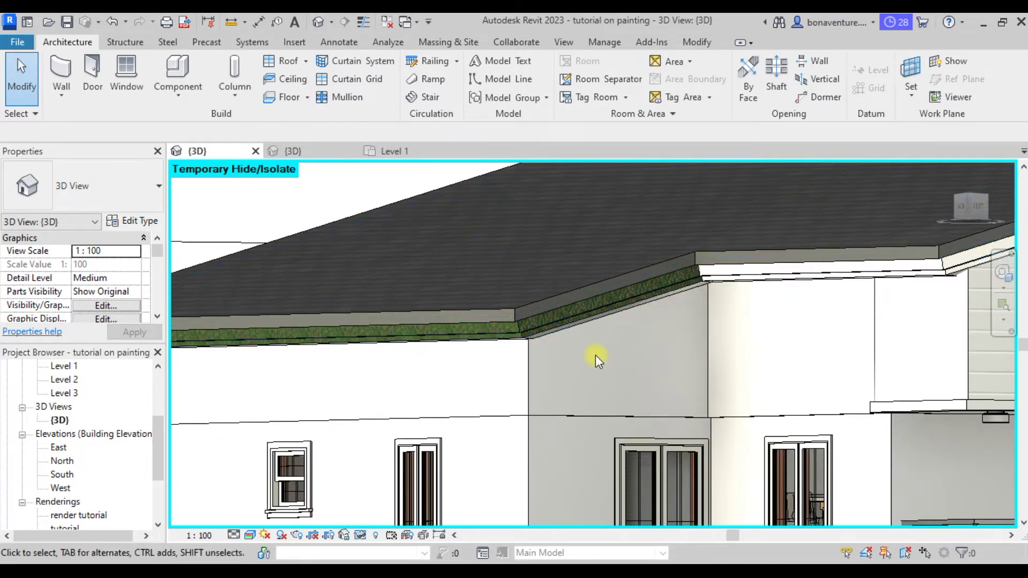
Reopen the parapet casework for in-place editing, finish the model, and undo the last action
{"action": "left_click", "coordinate": [597, 316]}
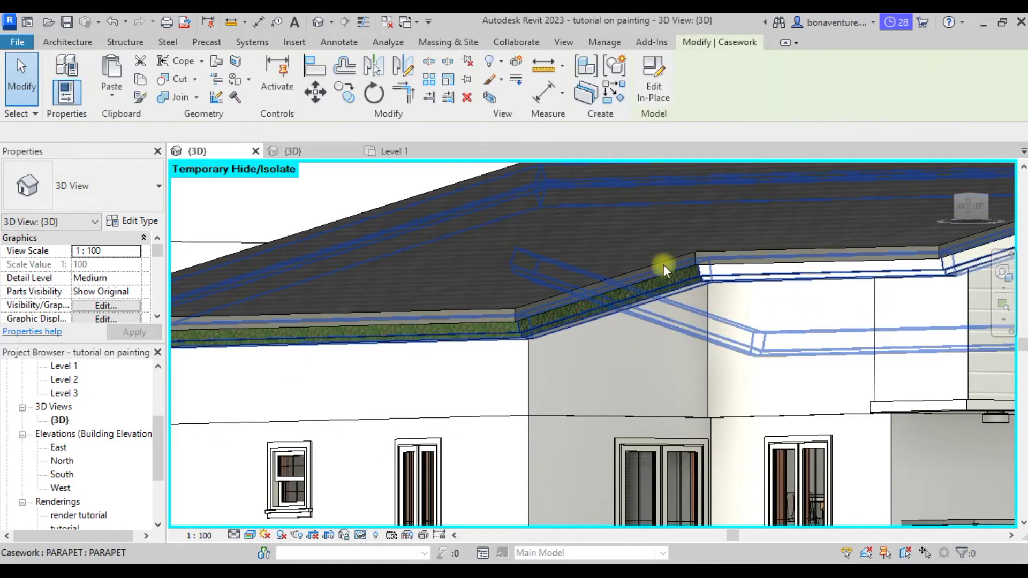
{"action": "left_click", "coordinate": [663, 75]}
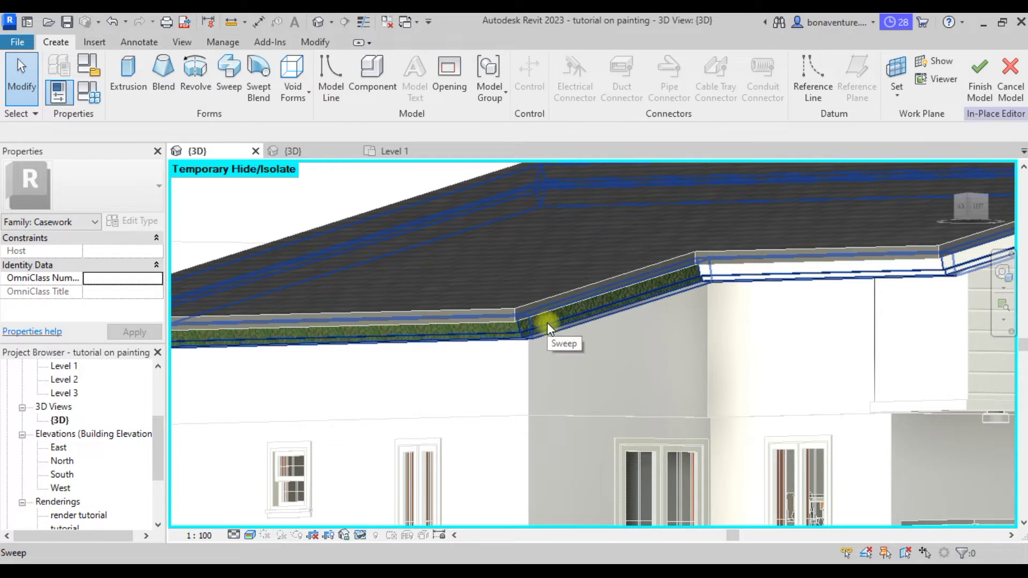
{"action": "scroll", "coordinate": [547, 322], "scroll_direction": "down", "scroll_amount": 3}
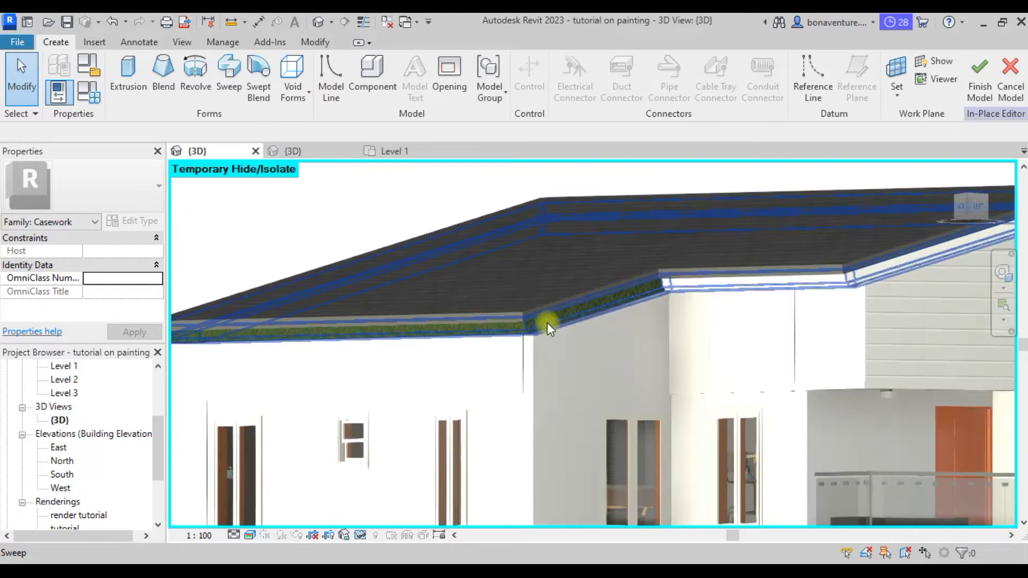
{"action": "left_click", "coordinate": [977, 78]}
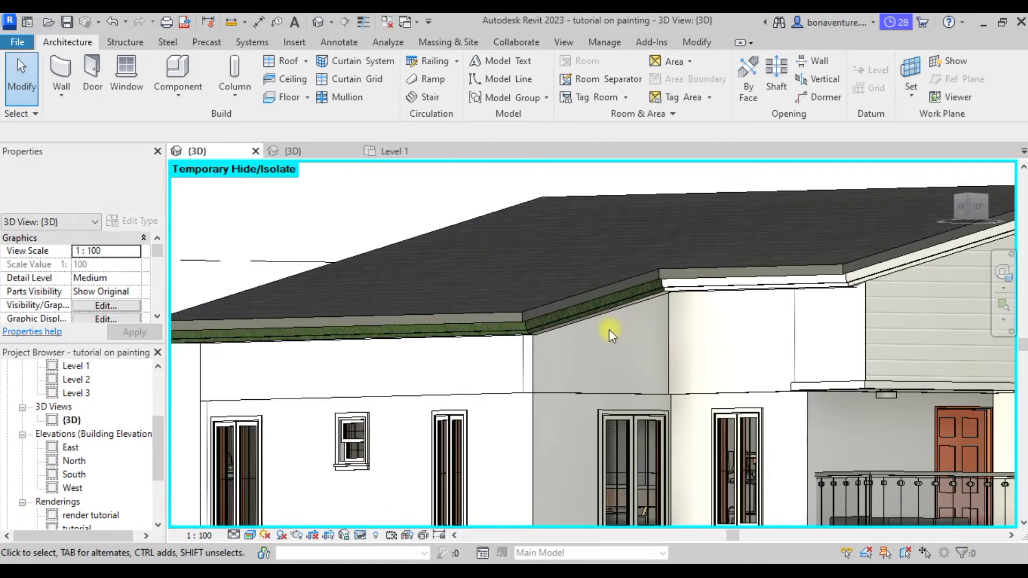
{"action": "key", "text": "ctrl+z"}
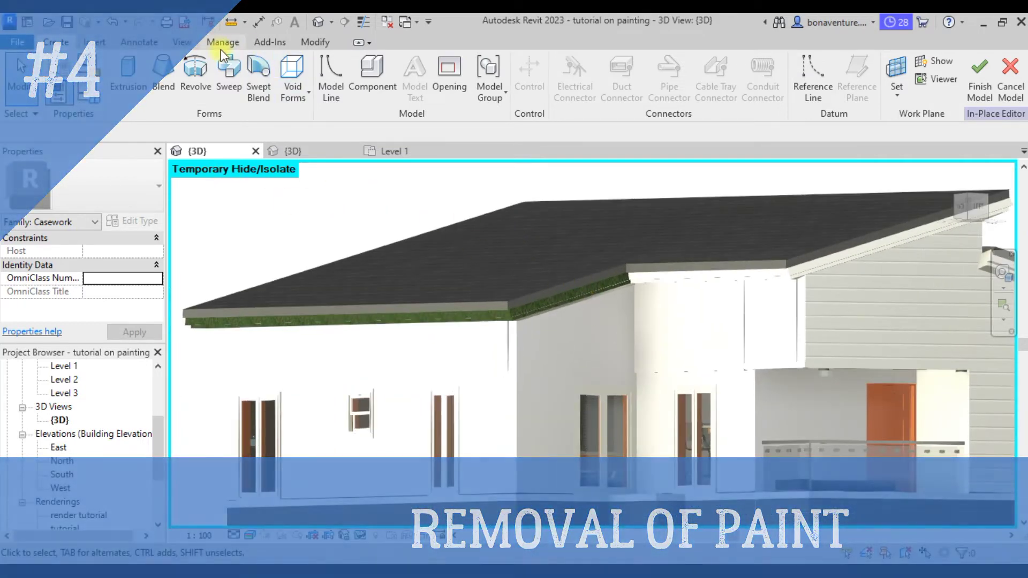
Remove the paint from the parapet's upper and lower faces on both sides of the near roof corner
{"action": "left_click", "coordinate": [314, 43]}
{"action": "left_click", "coordinate": [241, 90]}
{"action": "left_click", "coordinate": [265, 142]}
{"action": "scroll", "coordinate": [451, 324], "scroll_direction": "up", "scroll_amount": 3}
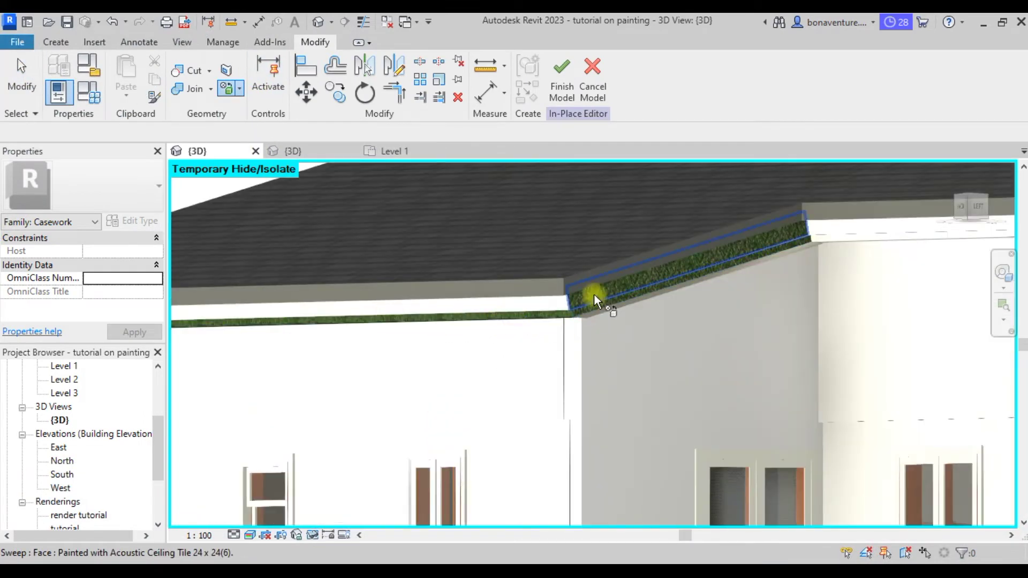
{"action": "left_click", "coordinate": [595, 296]}
{"action": "scroll", "coordinate": [596, 309], "scroll_direction": "up", "scroll_amount": 2}
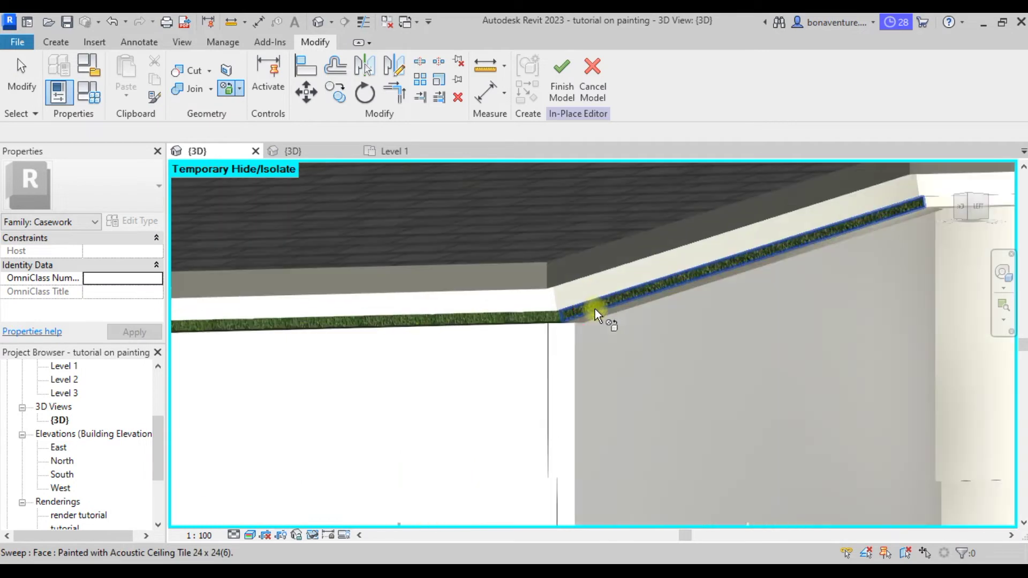
{"action": "left_click", "coordinate": [562, 319]}
{"action": "scroll", "coordinate": [466, 289], "scroll_direction": "down", "scroll_amount": 5}
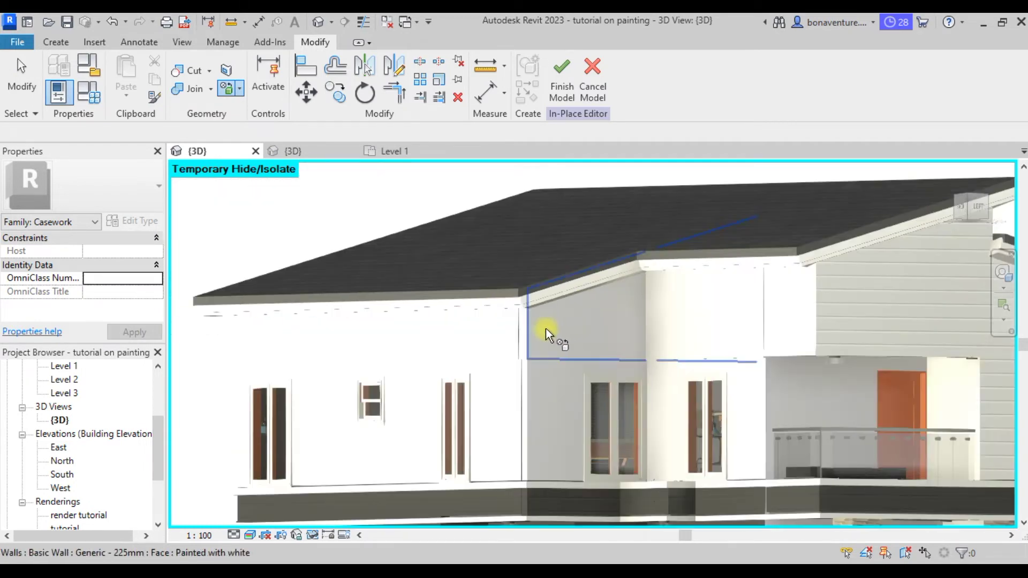
Check the parapet from below and finish the in-place model
{"action": "middle_click_drag", "start_coordinate": [513, 323], "coordinate": [480, 446], "text": "shift"}
{"action": "scroll", "coordinate": [480, 445], "scroll_direction": "up", "scroll_amount": 1}
{"action": "scroll", "coordinate": [470, 417], "scroll_direction": "up", "scroll_amount": 2}
{"action": "scroll", "coordinate": [470, 417], "scroll_direction": "up", "scroll_amount": 2}
{"action": "scroll", "coordinate": [476, 371], "scroll_direction": "down", "scroll_amount": 5}
{"action": "middle_click", "coordinate": [542, 252]}
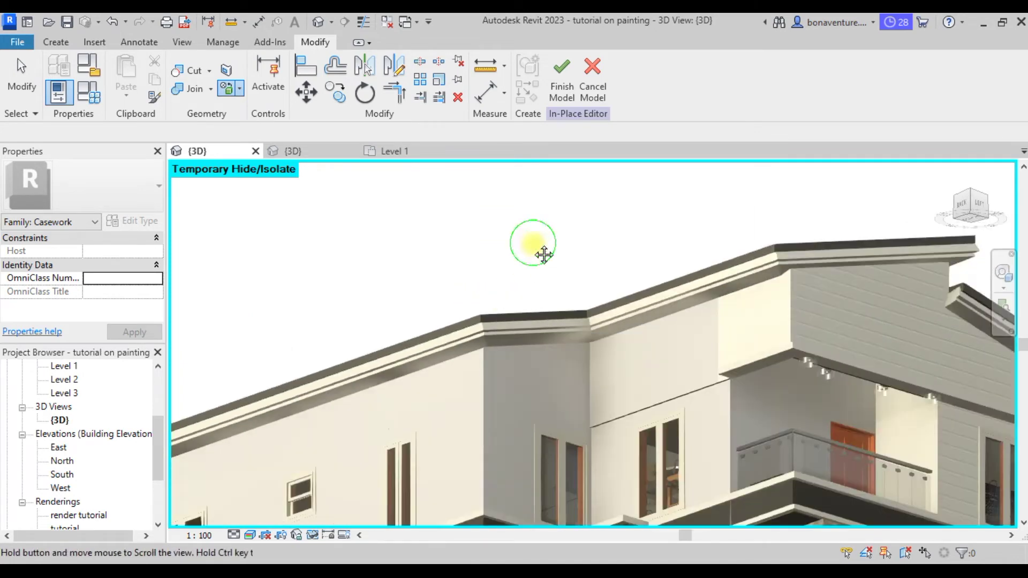
{"action": "left_click", "coordinate": [571, 82]}
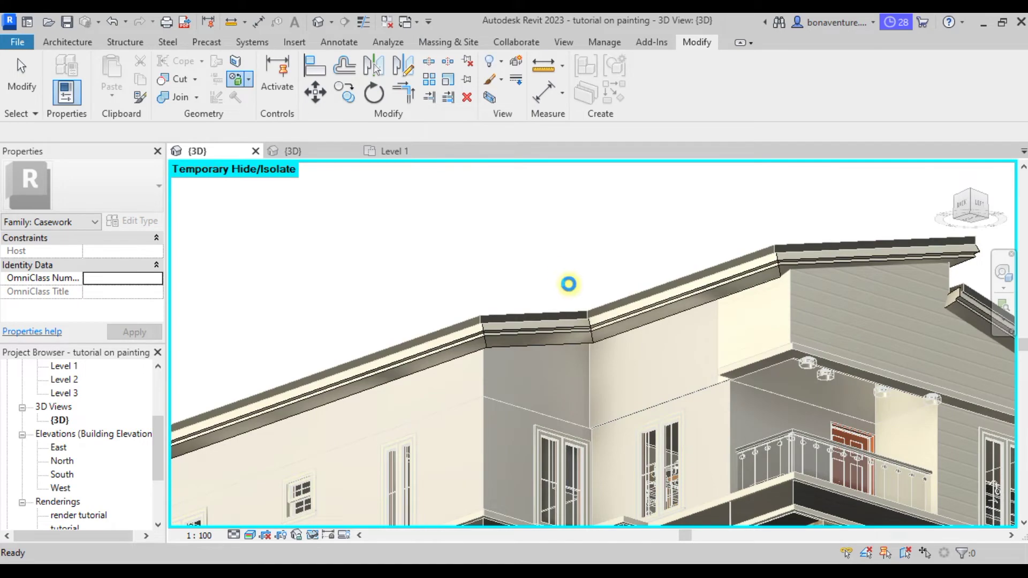
{"action": "scroll", "coordinate": [569, 284], "scroll_direction": "down", "scroll_amount": 4}
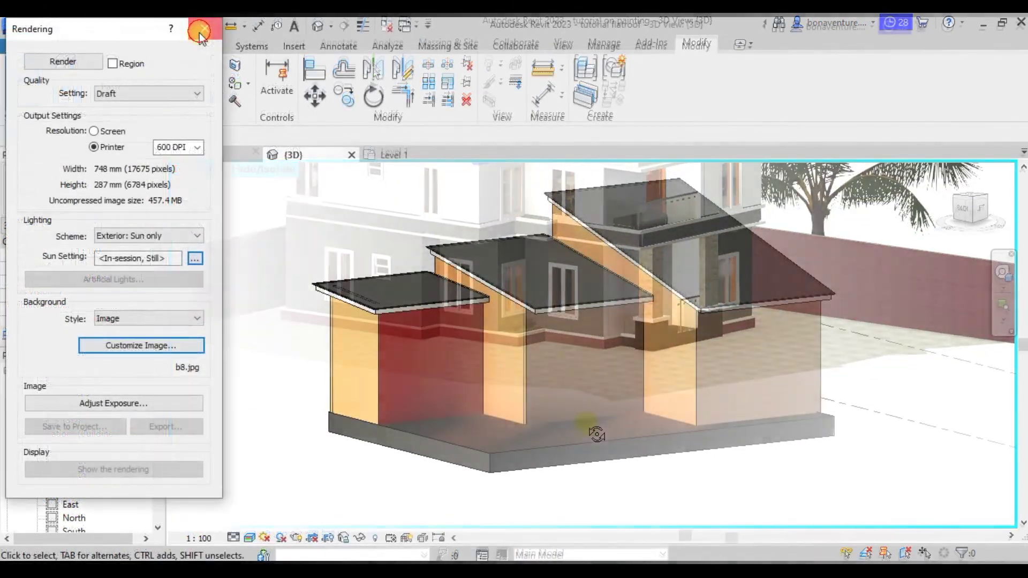
Close the Rendering dialog, try Remove Paint on the red wall of the flat-roof model, and undo the removal
{"action": "left_click", "coordinate": [199, 32]}
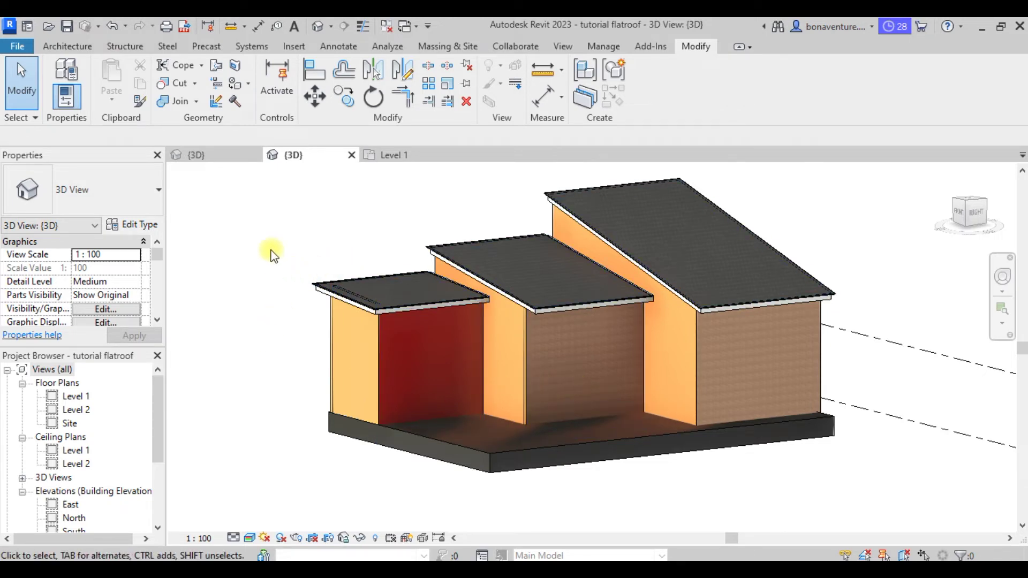
{"action": "left_click", "coordinate": [249, 85]}
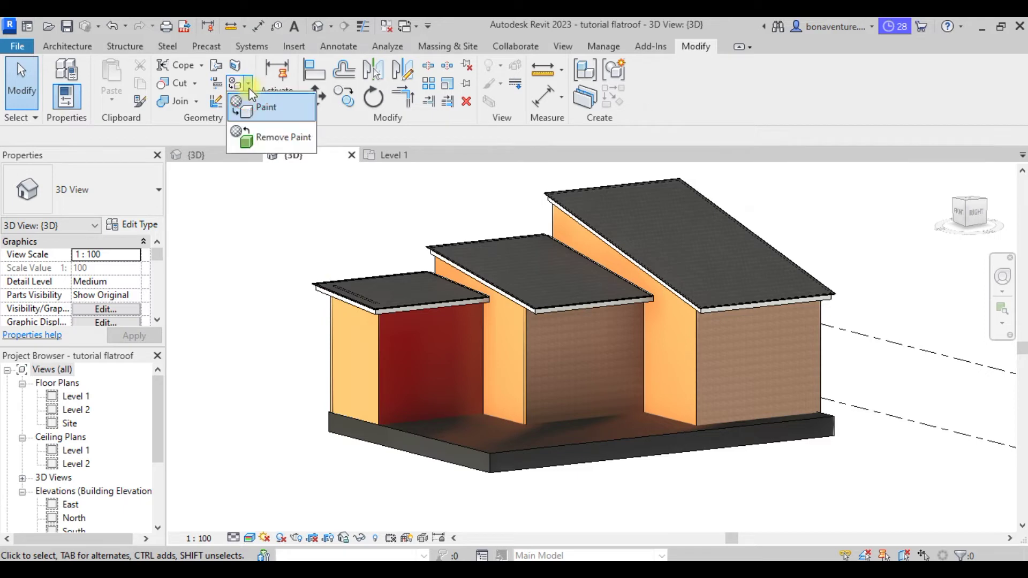
{"action": "left_click", "coordinate": [254, 137]}
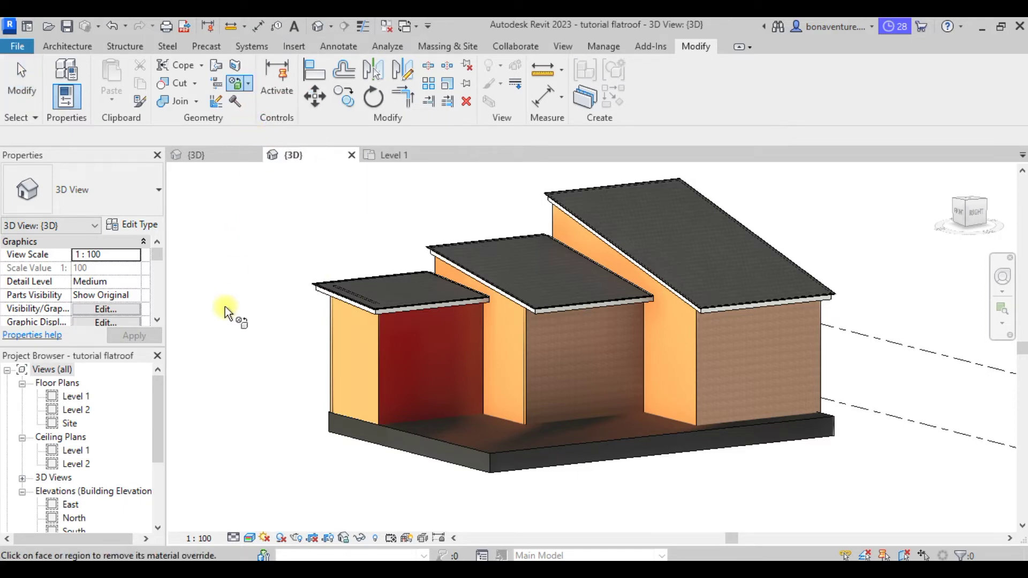
{"action": "left_click", "coordinate": [397, 349]}
{"action": "key", "text": "ctrl+z"}
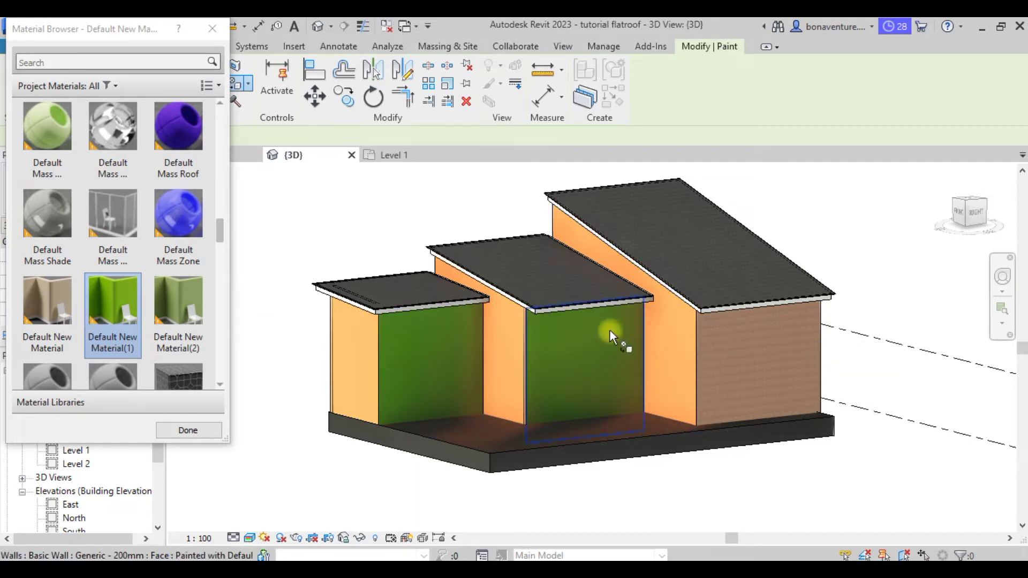
Search the project materials for wall paint 2 and paint the green wall under the lowest roof with it
{"action": "scroll", "coordinate": [75, 241], "scroll_direction": "down", "scroll_amount": 5}
{"action": "scroll", "coordinate": [78, 239], "scroll_direction": "up", "scroll_amount": 3}
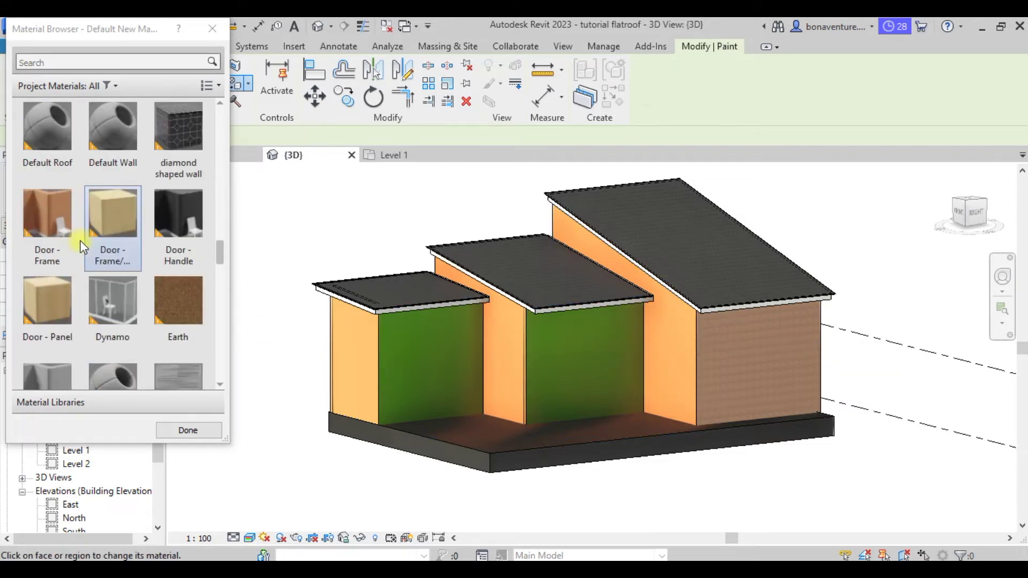
{"action": "scroll", "coordinate": [706, 333], "scroll_direction": "up", "scroll_amount": 2}
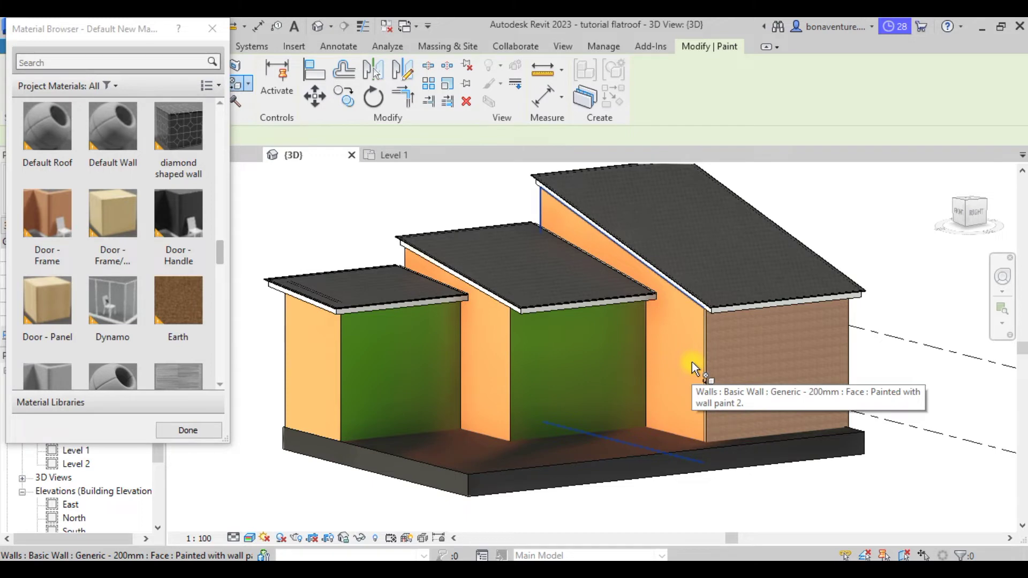
{"action": "left_click", "coordinate": [92, 62]}
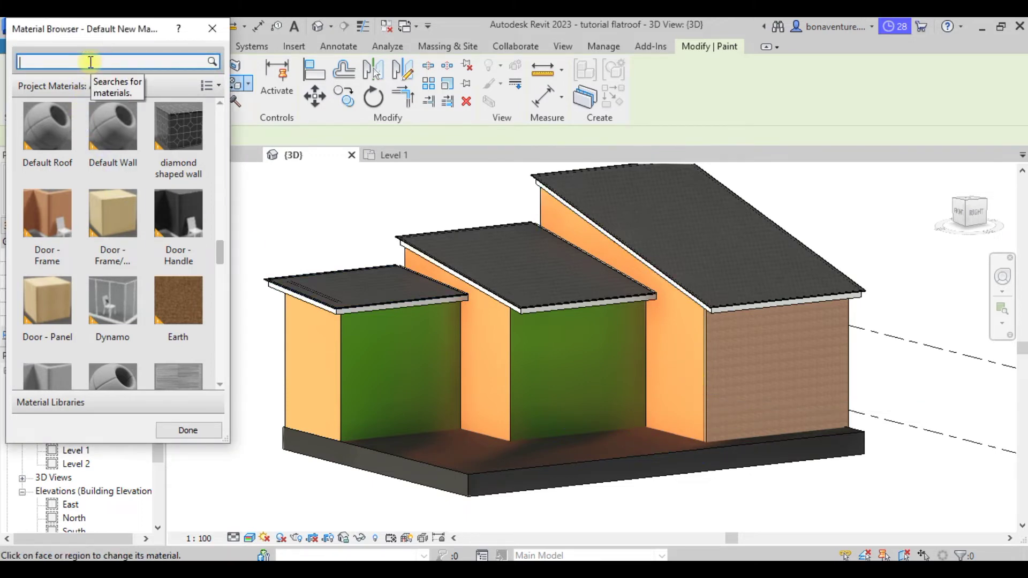
{"action": "type", "text": "wall paint "}
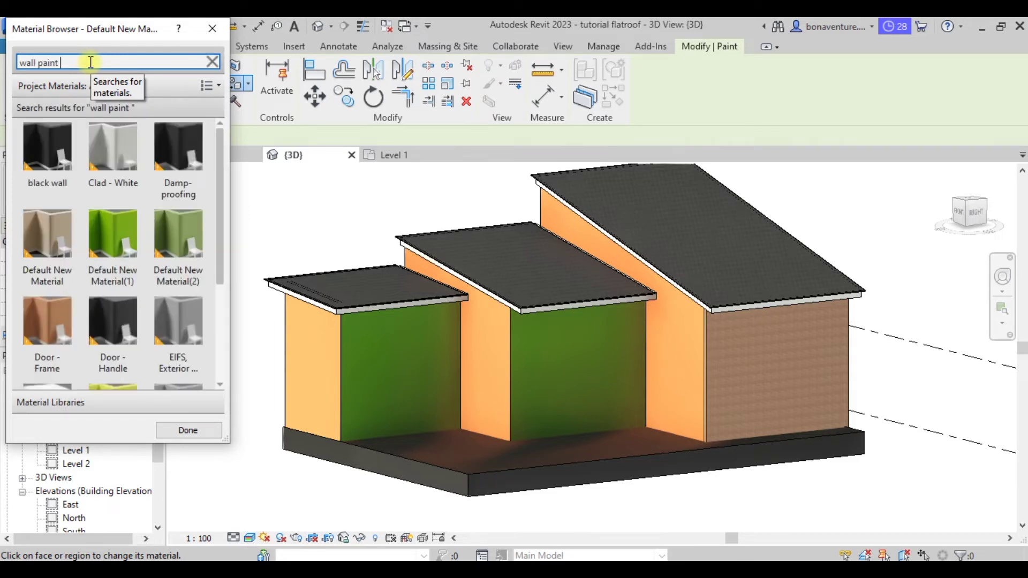
{"action": "type", "text": "2"}
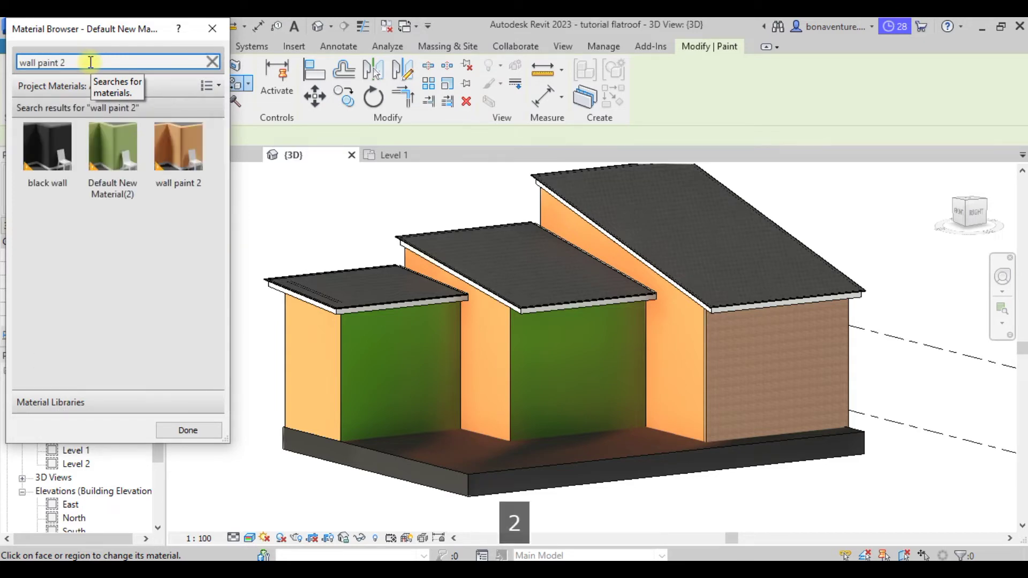
{"action": "left_click", "coordinate": [198, 152]}
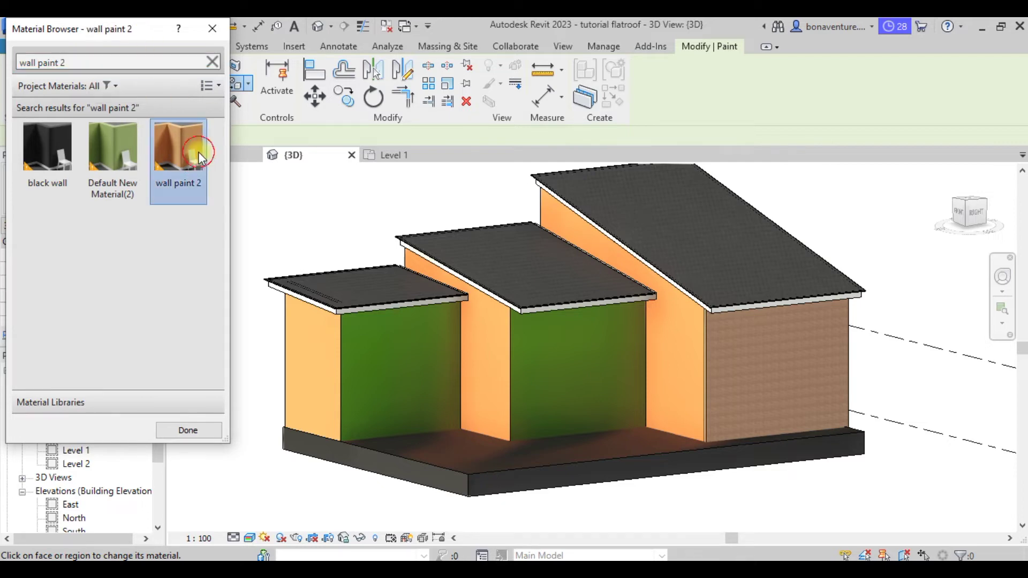
{"action": "left_click", "coordinate": [436, 362]}
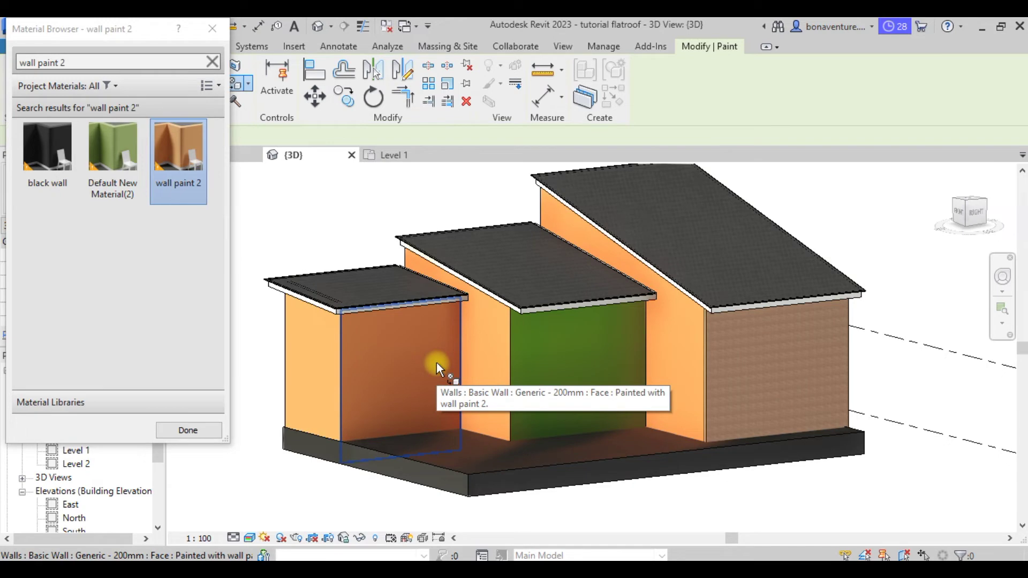
{"action": "key", "text": "Escape"}
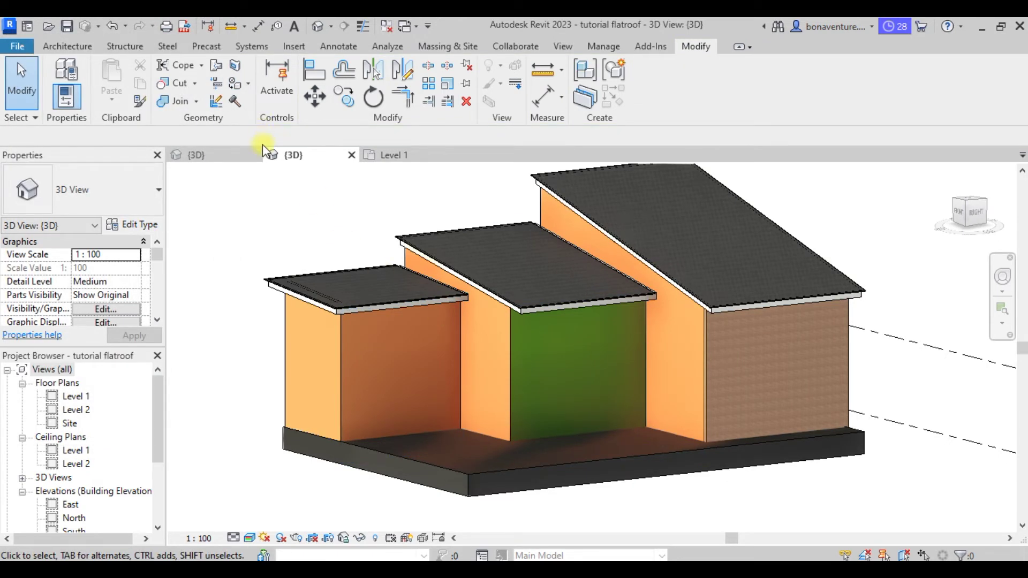
{"action": "key", "text": "p"}
{"action": "key", "text": "t"}
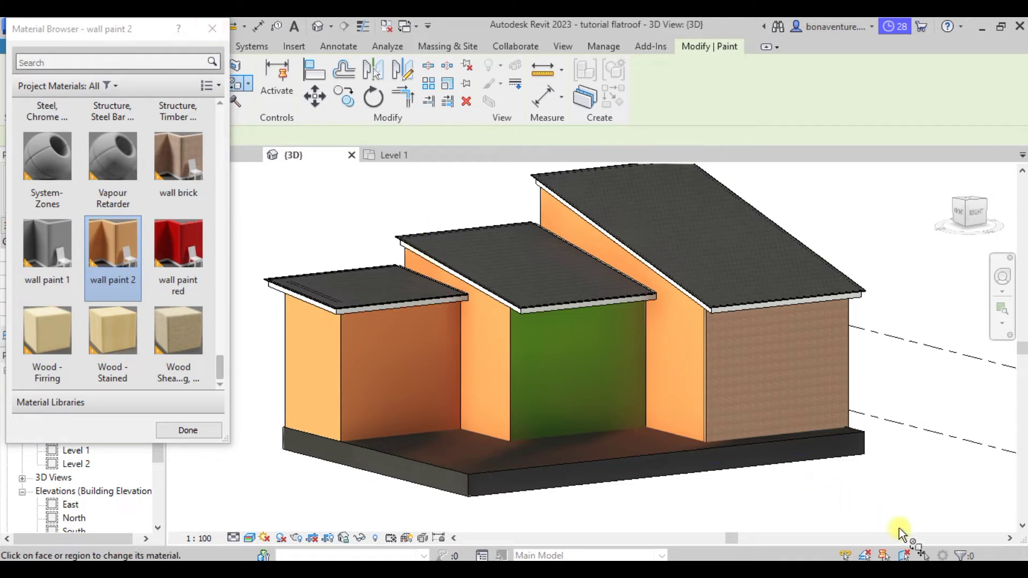
{"action": "key", "text": "Escape"}
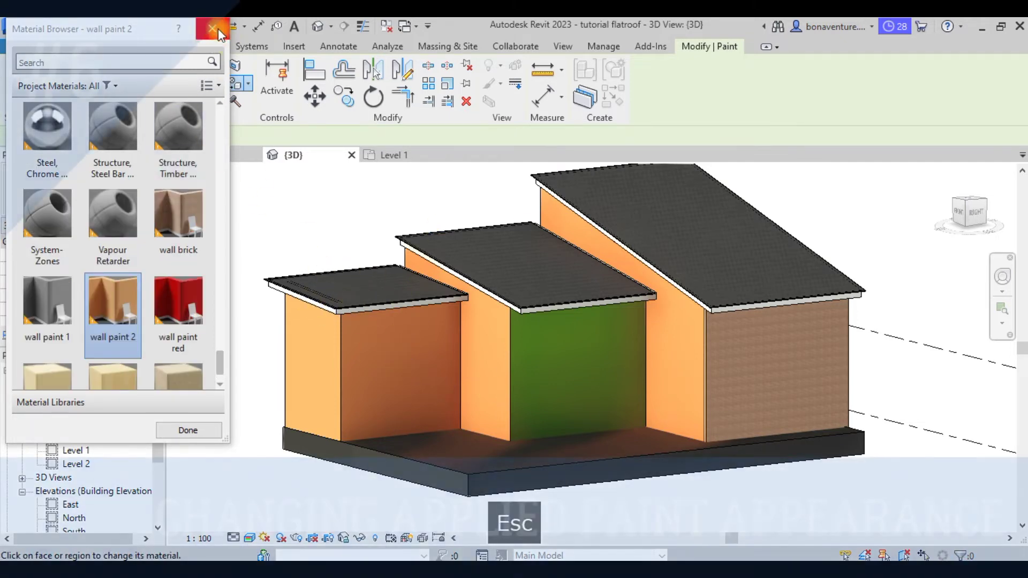
{"action": "key", "text": "Escape"}
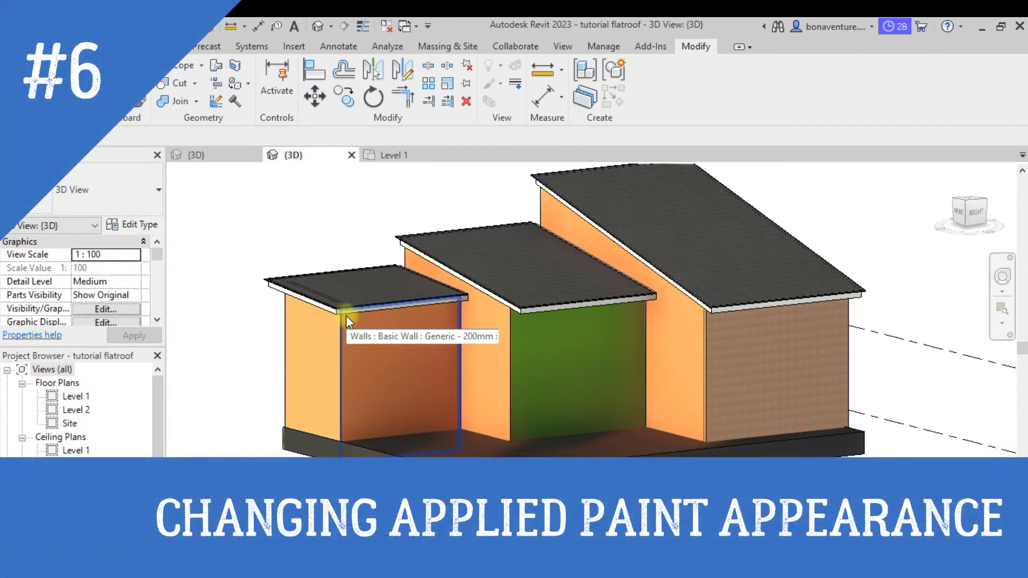
{"action": "middle_click_drag", "start_coordinate": [345, 316], "coordinate": [400, 297], "text": "shift"}
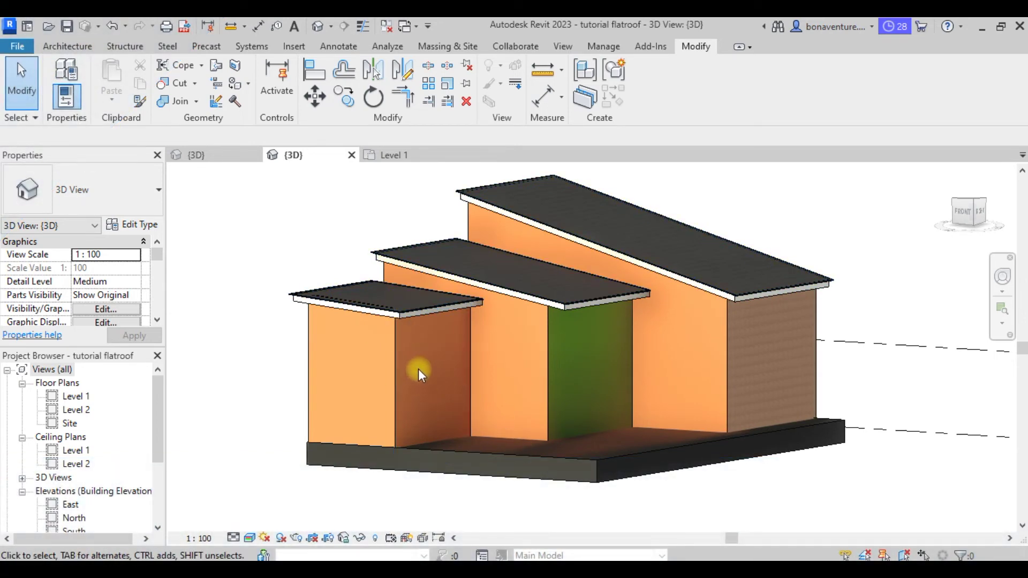
{"action": "key", "text": "p"}
{"action": "key", "text": "t"}
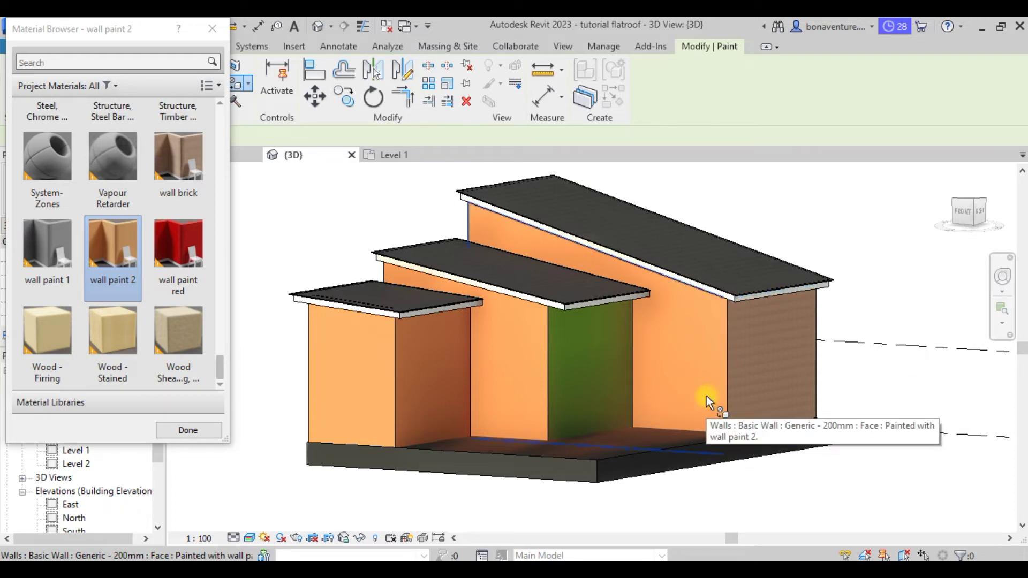
{"action": "key", "text": "Escape"}
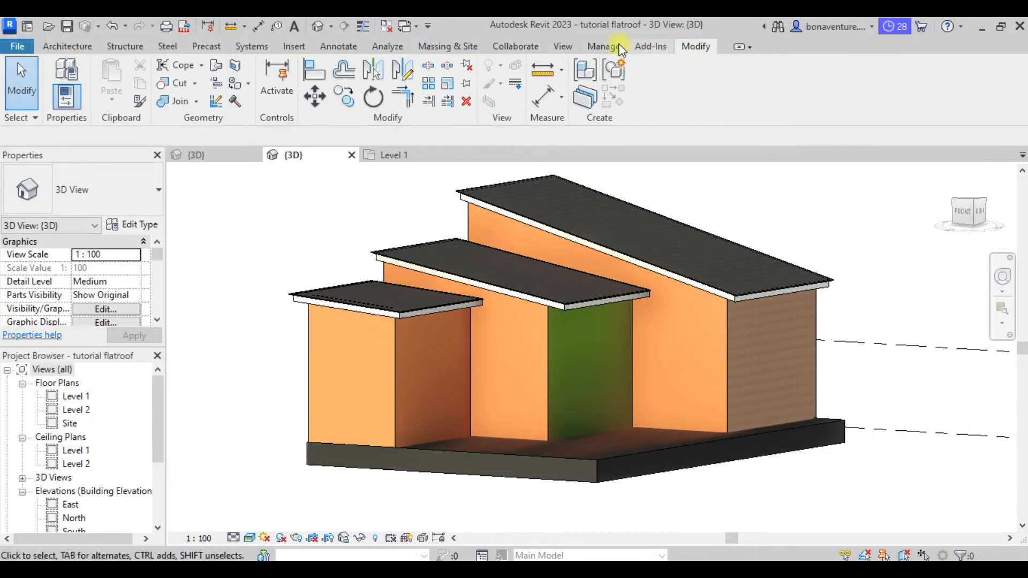
Save the project at the reminder, and find and select wall paint 2 among the project materials
{"action": "left_click", "coordinate": [603, 46]}
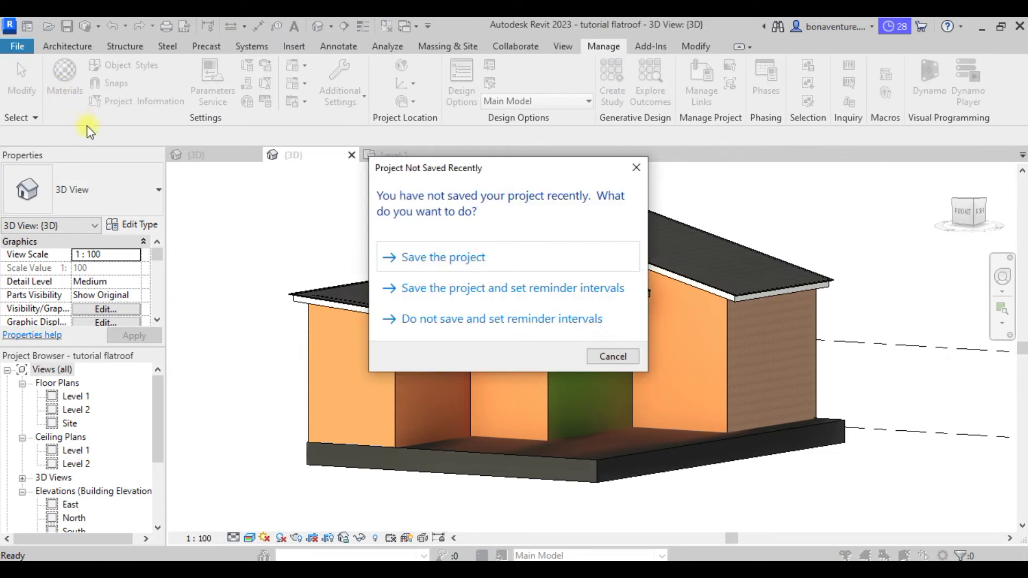
{"action": "left_click", "coordinate": [489, 254]}
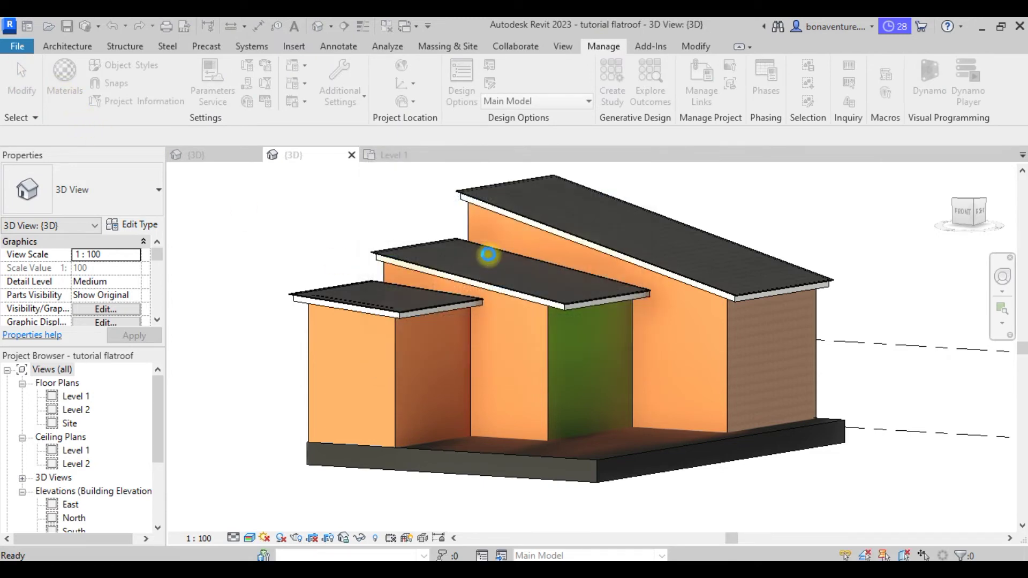
{"action": "left_click", "coordinate": [52, 99]}
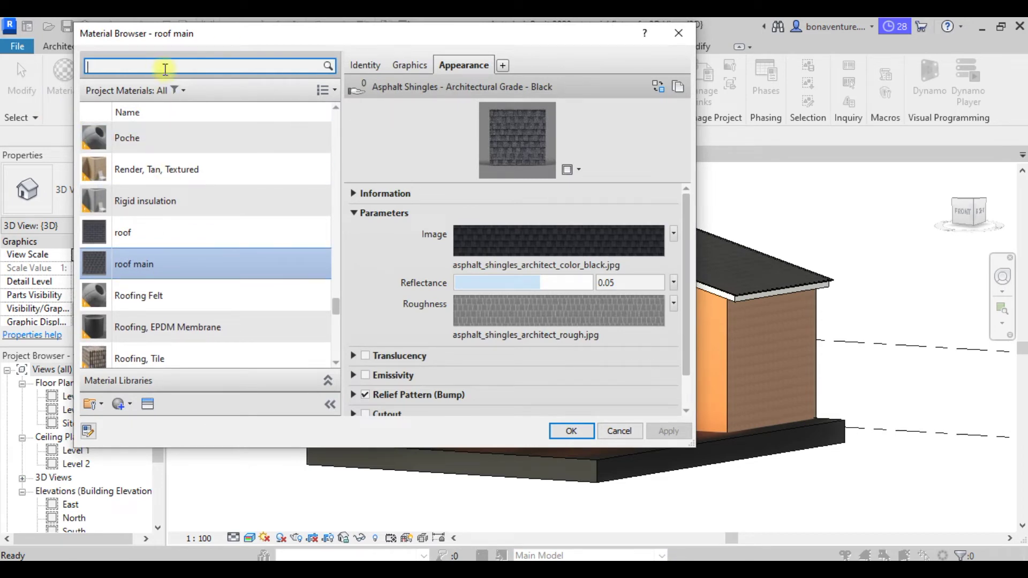
{"action": "type", "text": "w"}
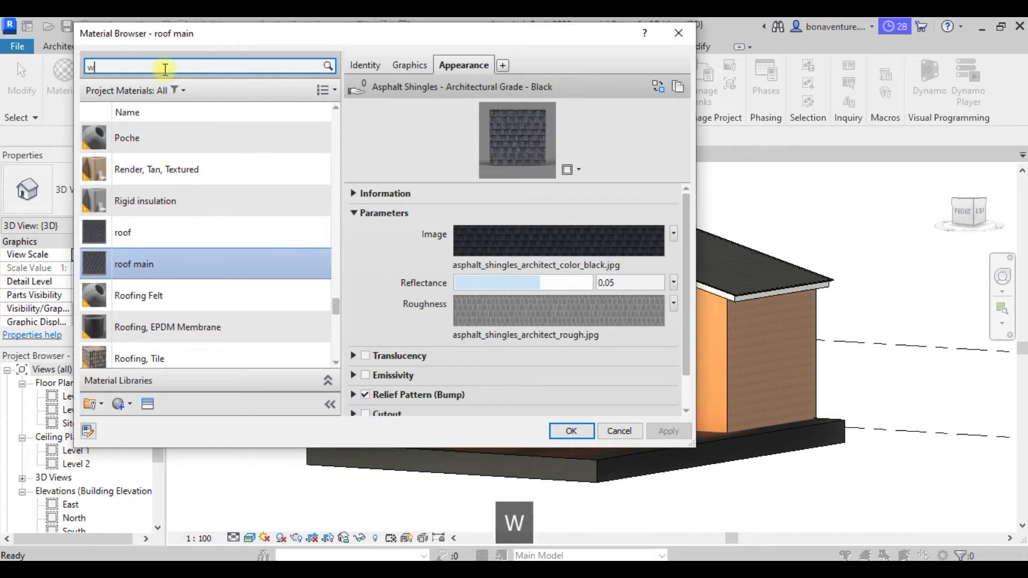
{"action": "type", "text": "all paint "}
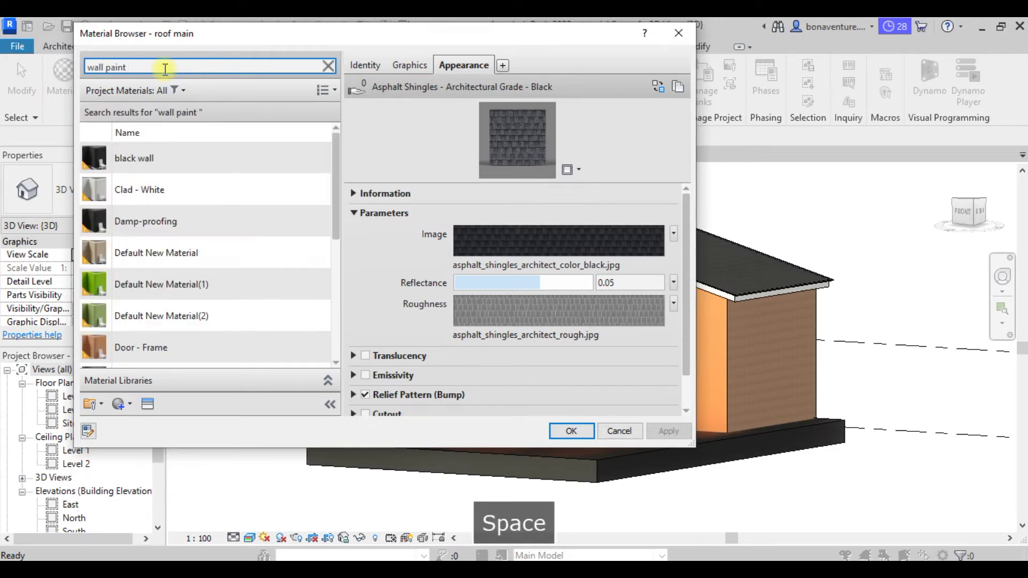
{"action": "type", "text": "2"}
{"action": "left_click", "coordinate": [137, 224]}
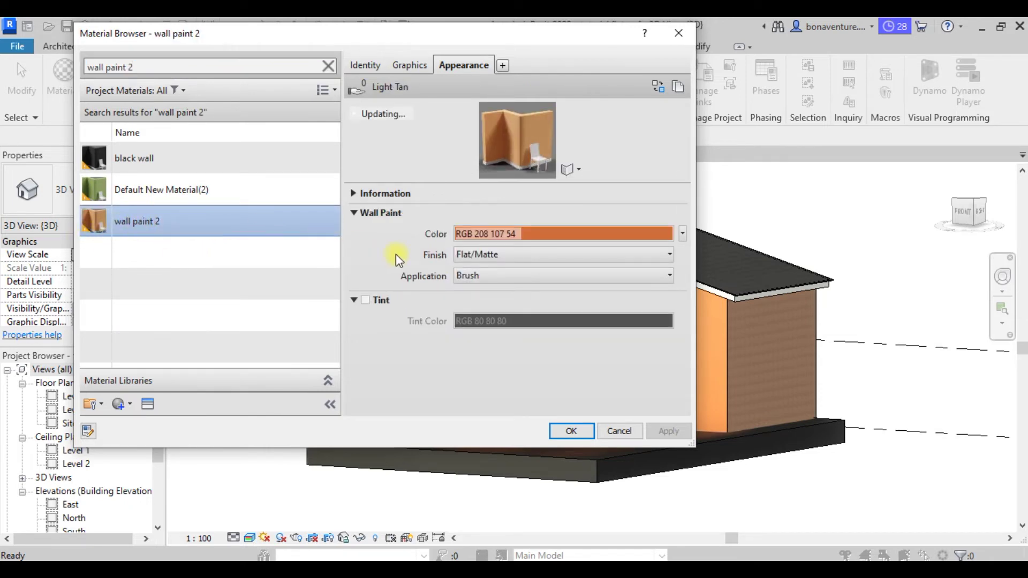
Set the wall paint 2 appearance colour to the dark brown custom colour, RGB 69 49 16
{"action": "left_click", "coordinate": [535, 235]}
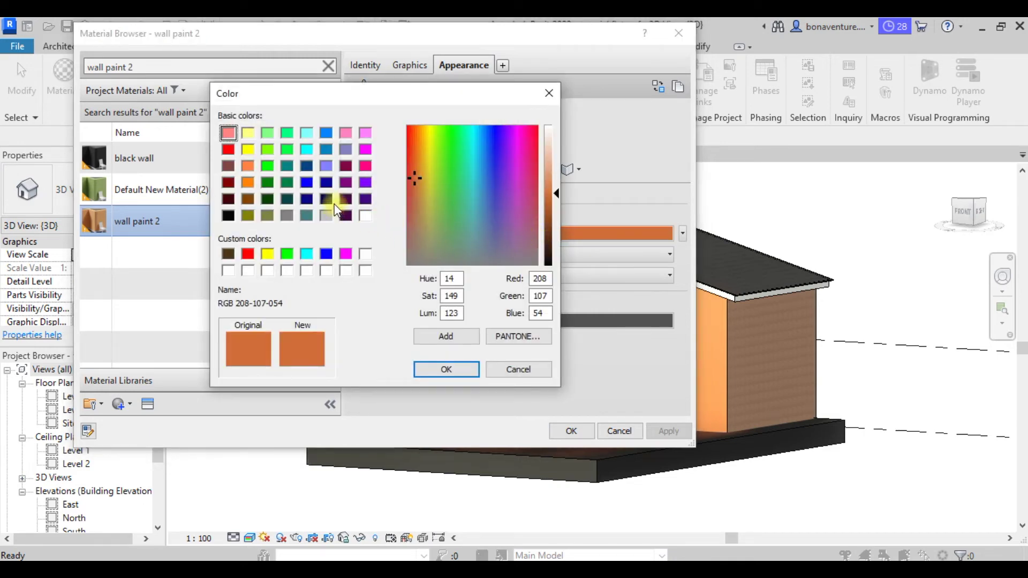
{"action": "left_click", "coordinate": [230, 253]}
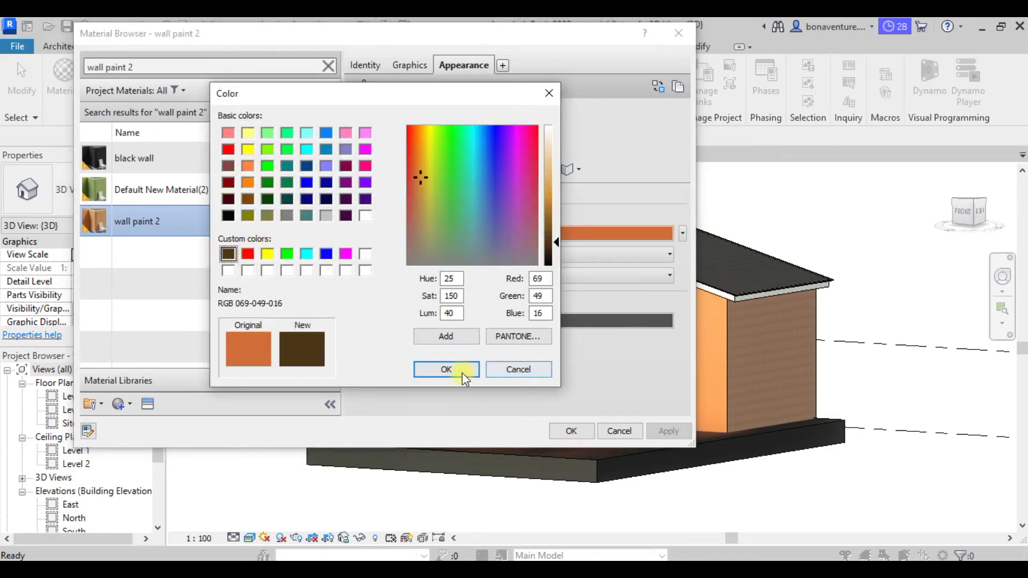
{"action": "left_click", "coordinate": [460, 370]}
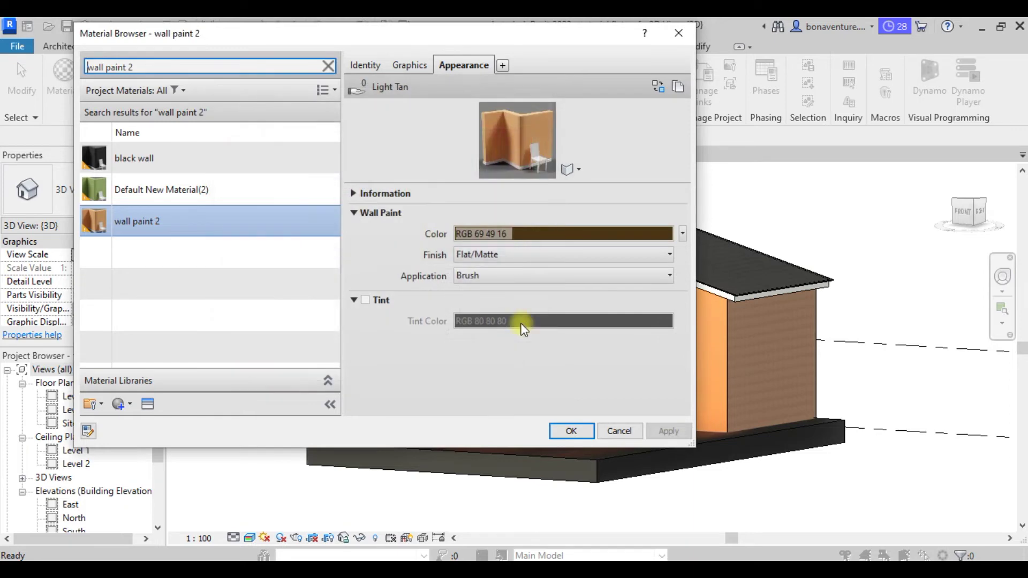
Set the wall paint 2 finish to Gloss and its application to Roller, and apply the changes to the model
{"action": "left_click", "coordinate": [549, 251]}
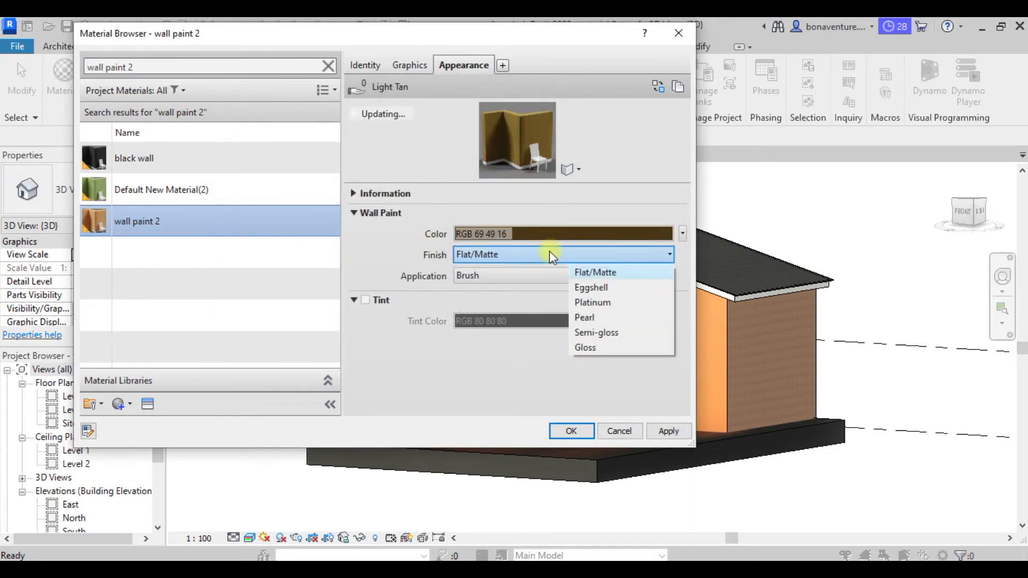
{"action": "left_click", "coordinate": [591, 348]}
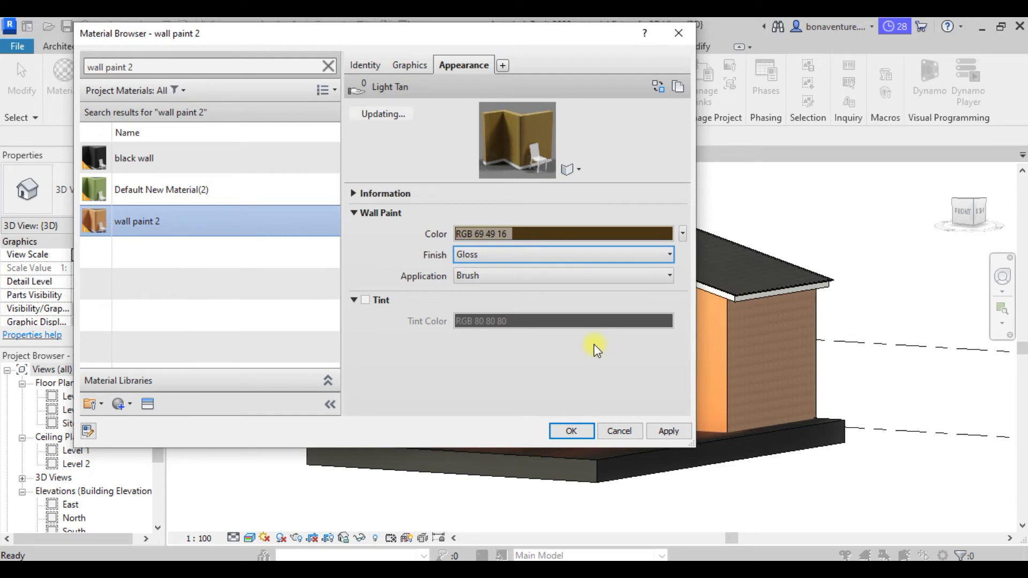
{"action": "left_click", "coordinate": [483, 276]}
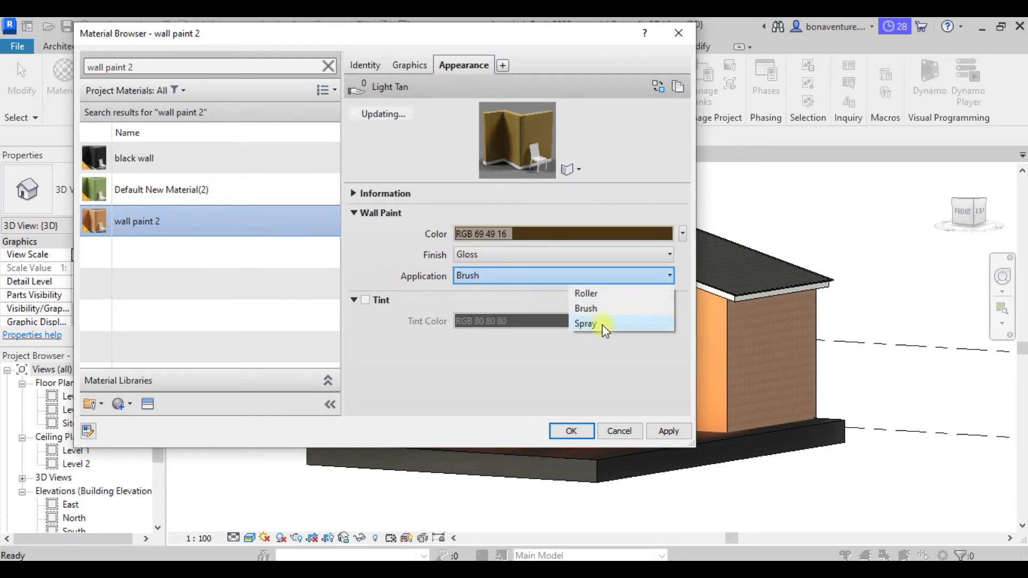
{"action": "left_click", "coordinate": [595, 292]}
{"action": "left_click", "coordinate": [665, 431]}
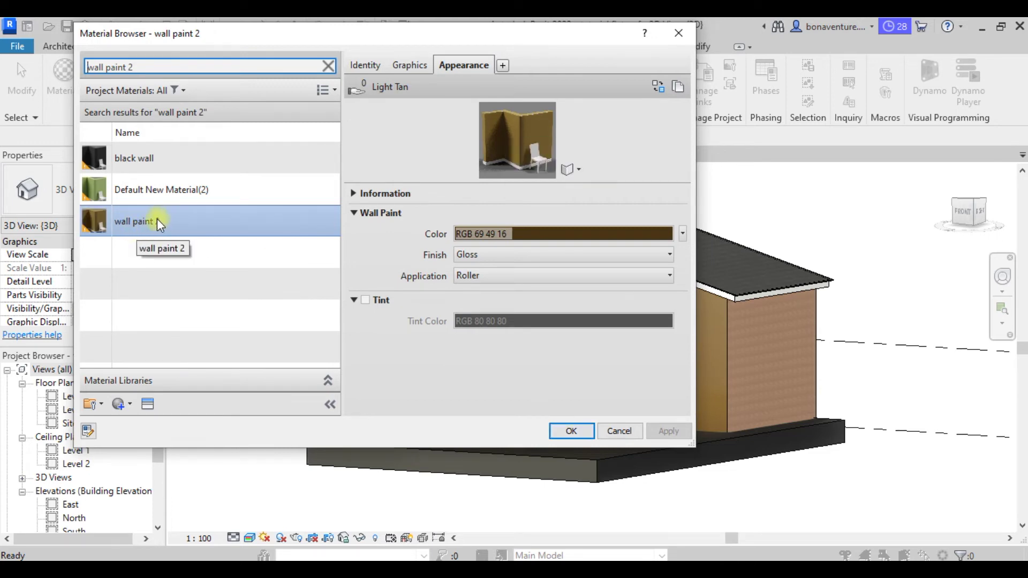
{"action": "left_click", "coordinate": [568, 431]}
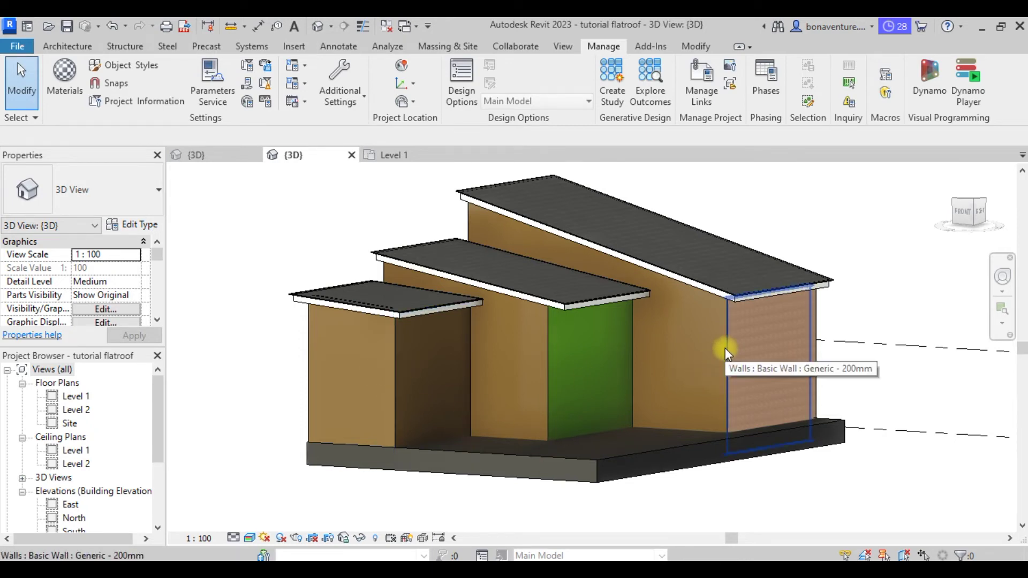
Undo the wall paint 2 appearance change and redo it
{"action": "key", "text": "ctrl+z"}
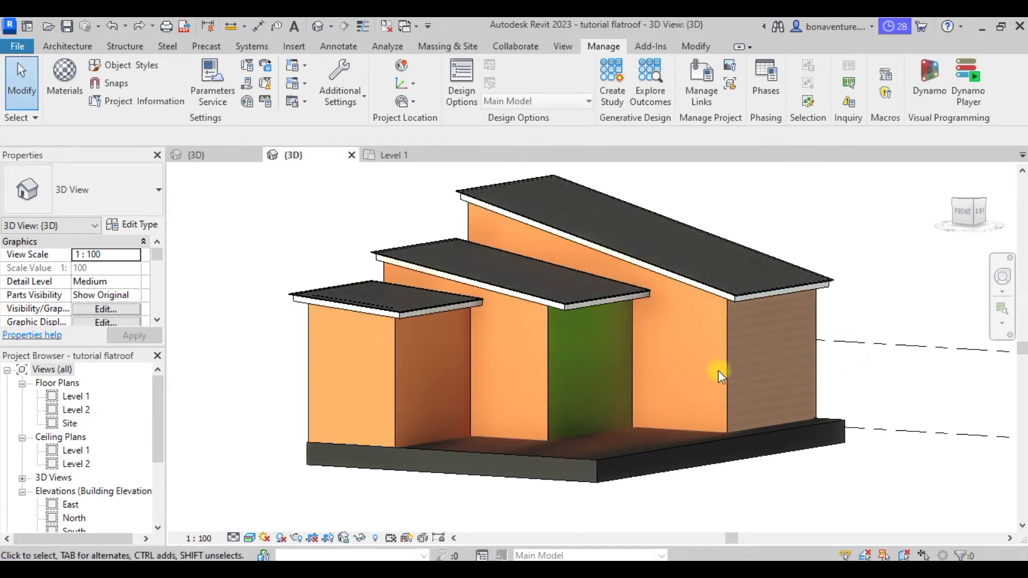
{"action": "key", "text": "ctrl+y"}
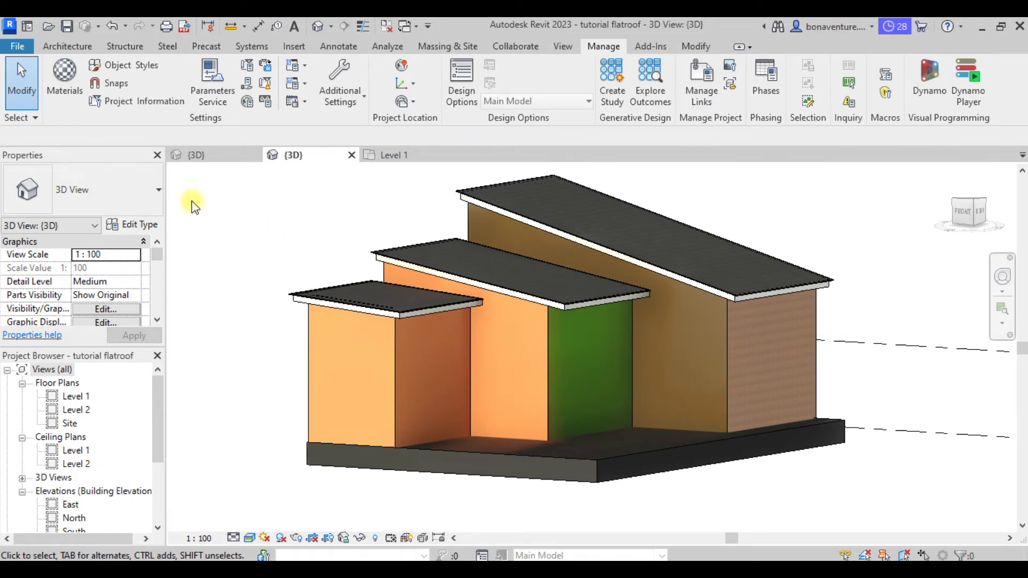
{"action": "key", "text": "Escape"}
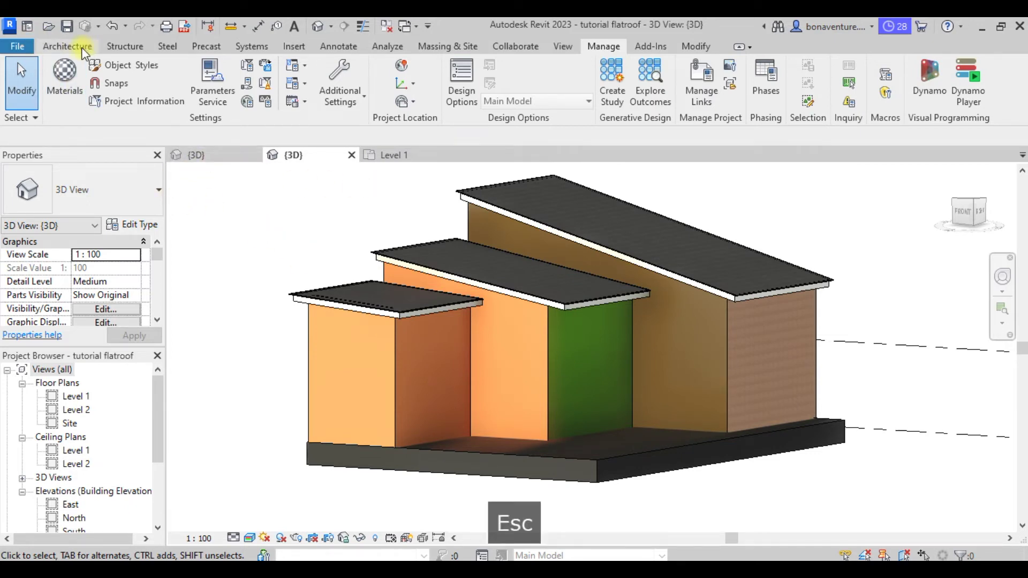
Create a new project material and turn on Use Render Appearance for its shading
{"action": "left_click", "coordinate": [68, 89]}
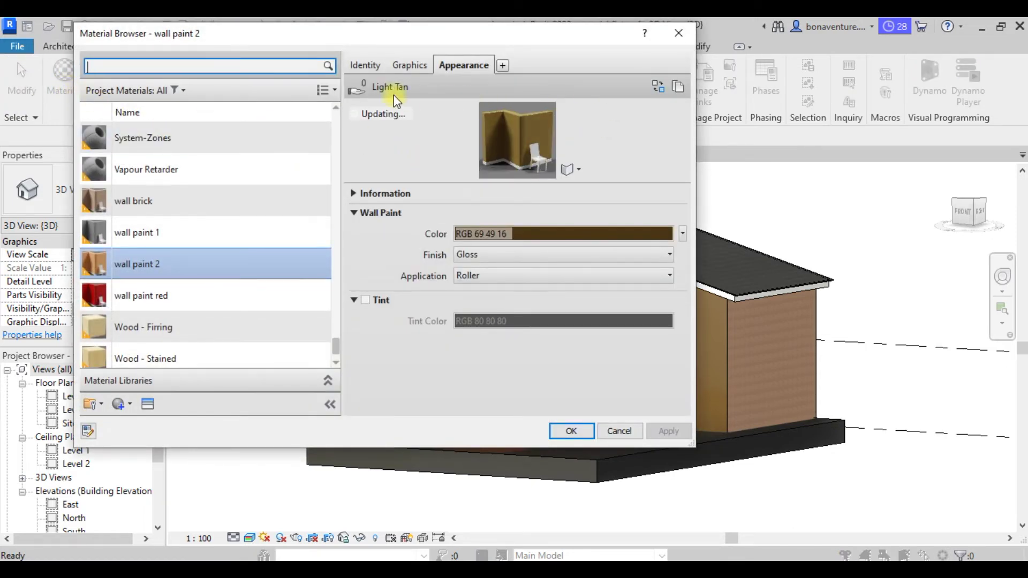
{"action": "scroll", "coordinate": [134, 329], "scroll_direction": "down", "scroll_amount": 1}
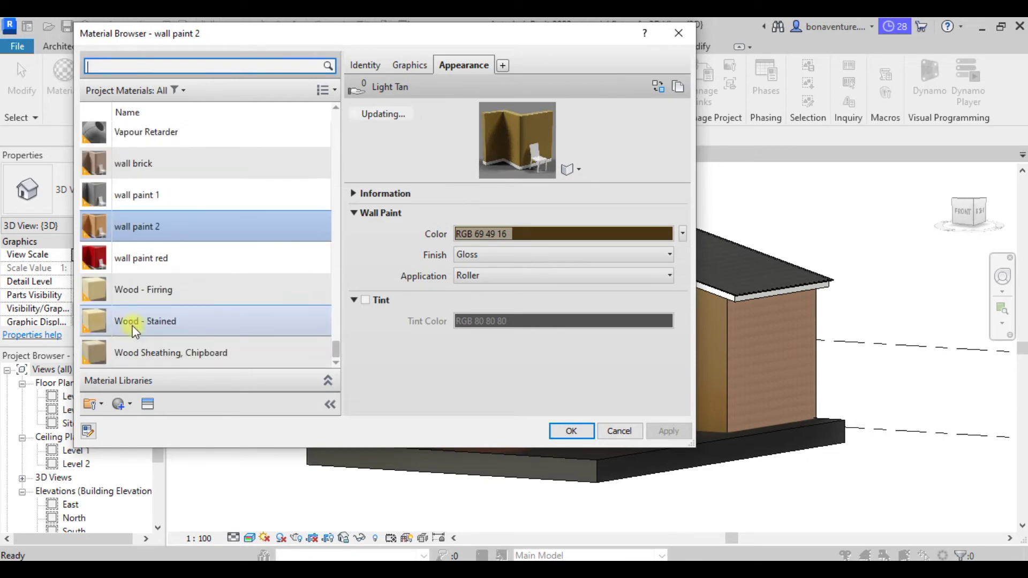
{"action": "left_click", "coordinate": [129, 406]}
{"action": "left_click", "coordinate": [140, 425]}
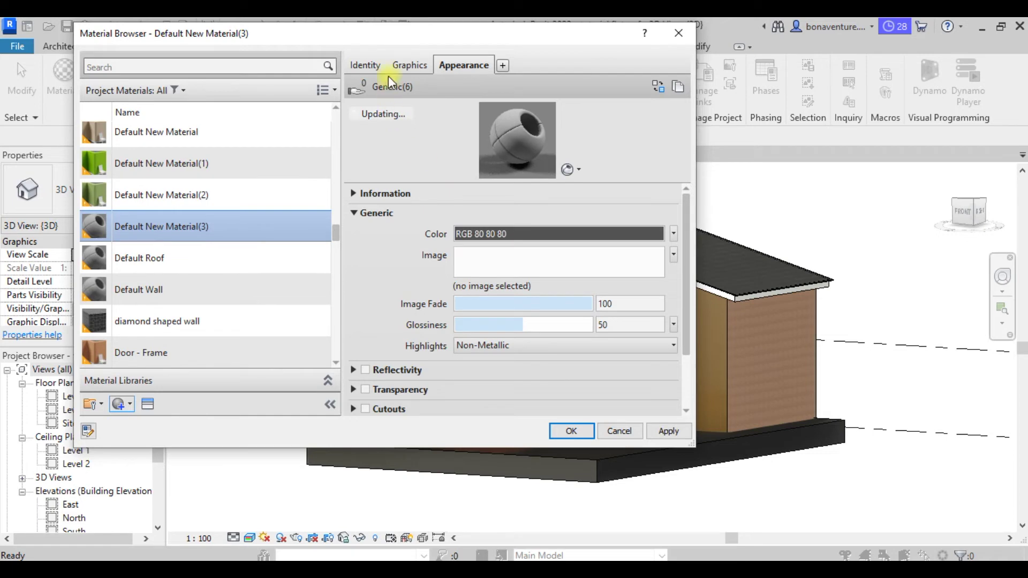
{"action": "left_click", "coordinate": [154, 407]}
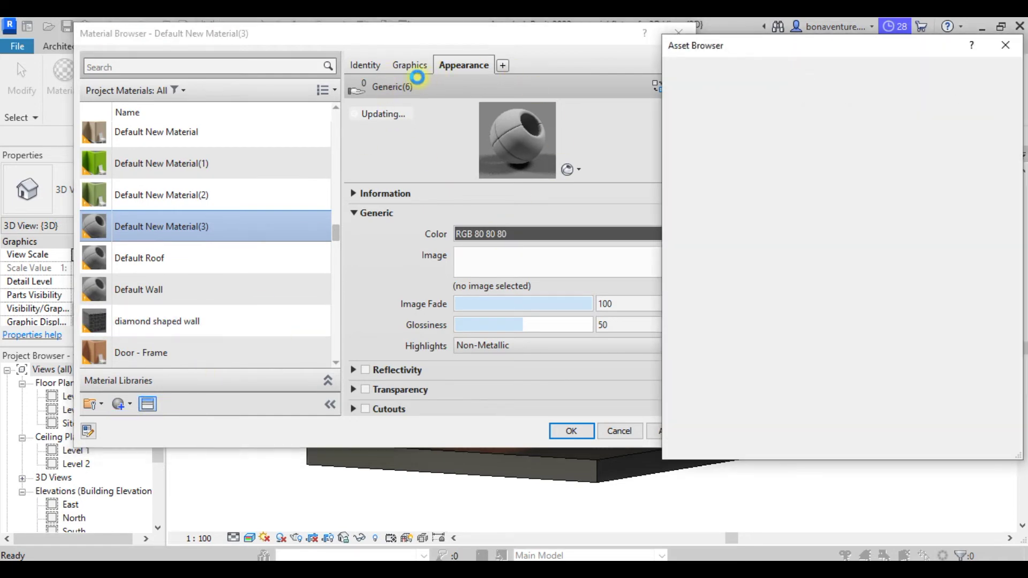
{"action": "left_click", "coordinate": [410, 65]}
{"action": "left_click", "coordinate": [458, 106]}
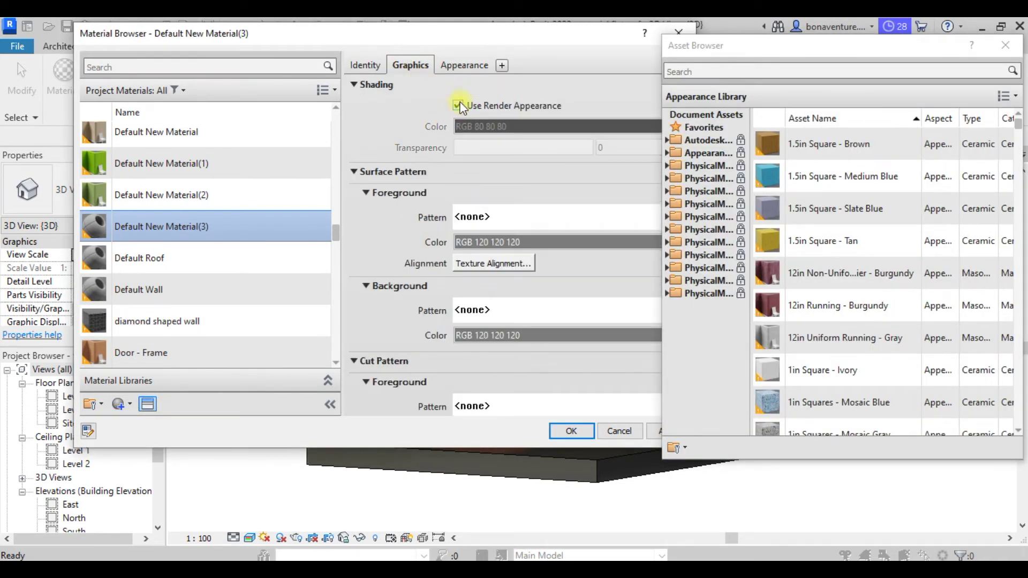
Replace the new material's appearance with Terrazzo - Green from the Flooring Stone category of the Appearance Library
{"action": "left_click", "coordinate": [463, 65]}
{"action": "left_click", "coordinate": [666, 153]}
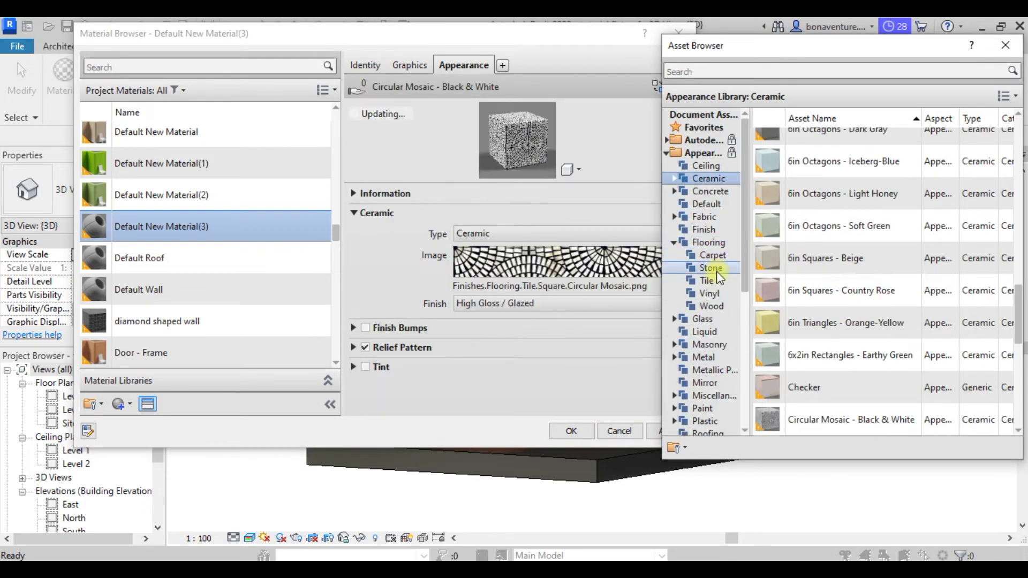
{"action": "left_click", "coordinate": [716, 270]}
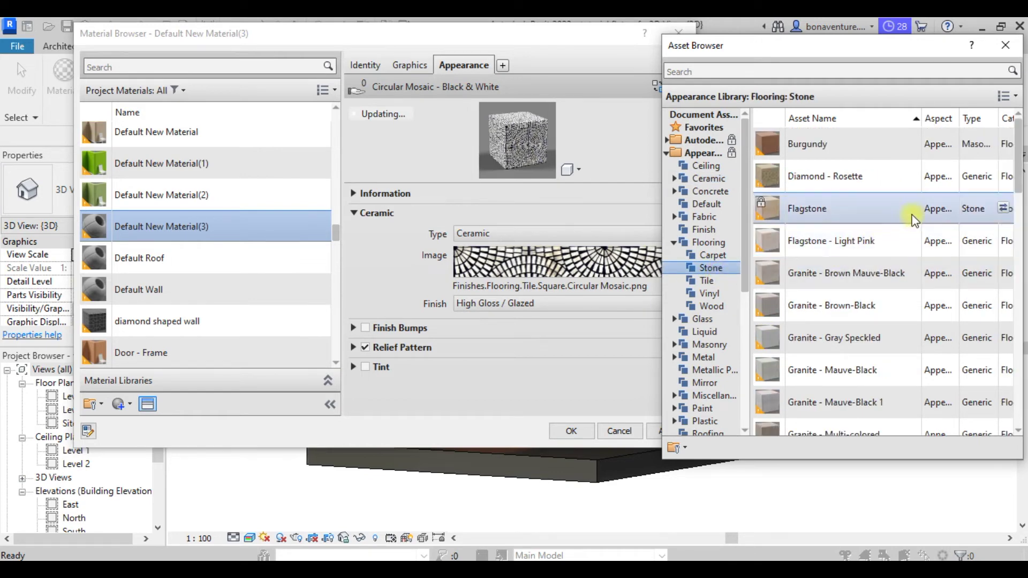
{"action": "scroll", "coordinate": [897, 237], "scroll_direction": "down", "scroll_amount": 3}
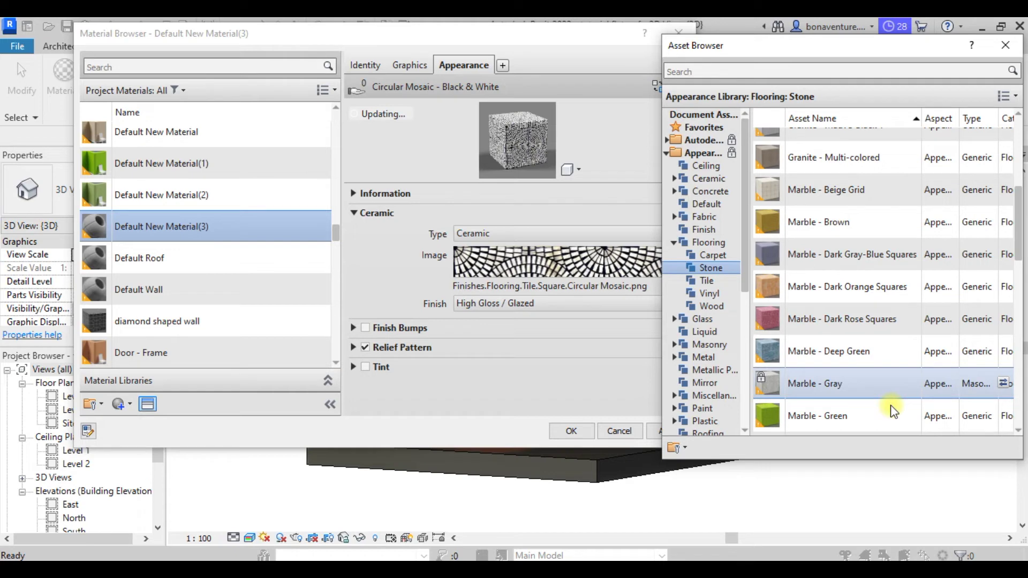
{"action": "scroll", "coordinate": [892, 412], "scroll_direction": "down", "scroll_amount": 3}
{"action": "left_click", "coordinate": [997, 400]}
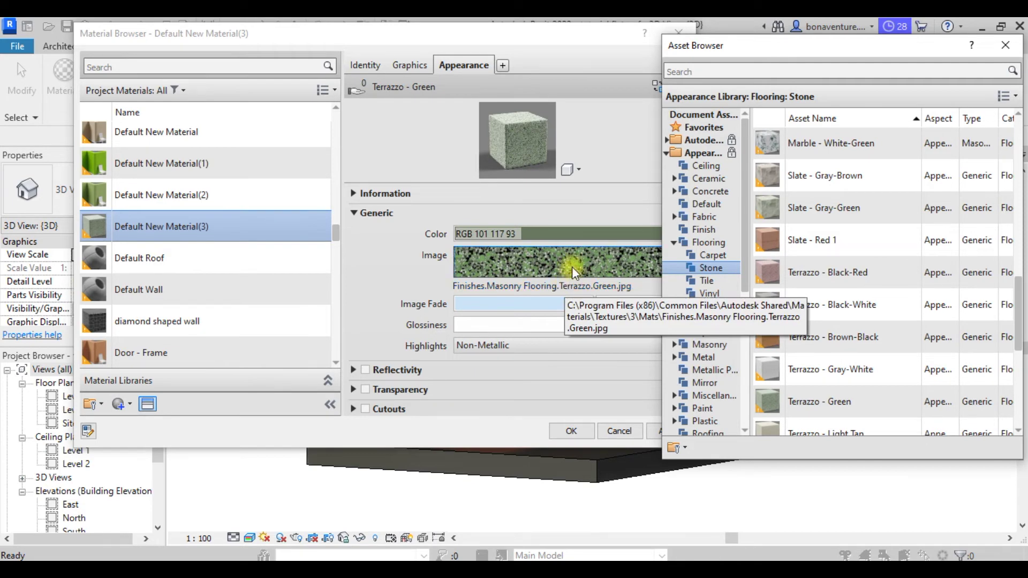
Set the generic color of the new material's Terrazzo - Green appearance to RGB 115 11 39
{"action": "left_click", "coordinate": [541, 234]}
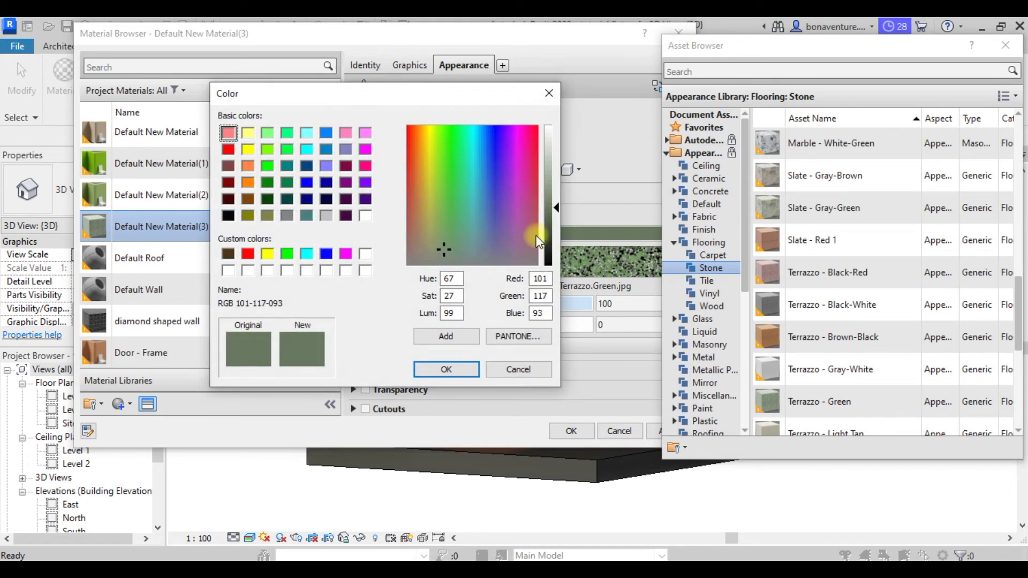
{"action": "left_click", "coordinate": [528, 149]}
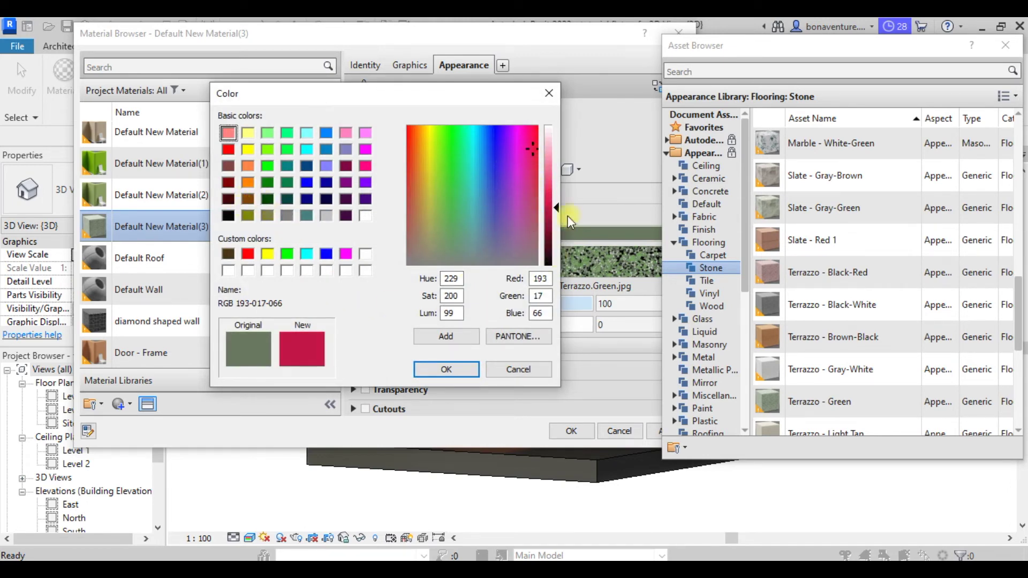
{"action": "left_click", "coordinate": [551, 231]}
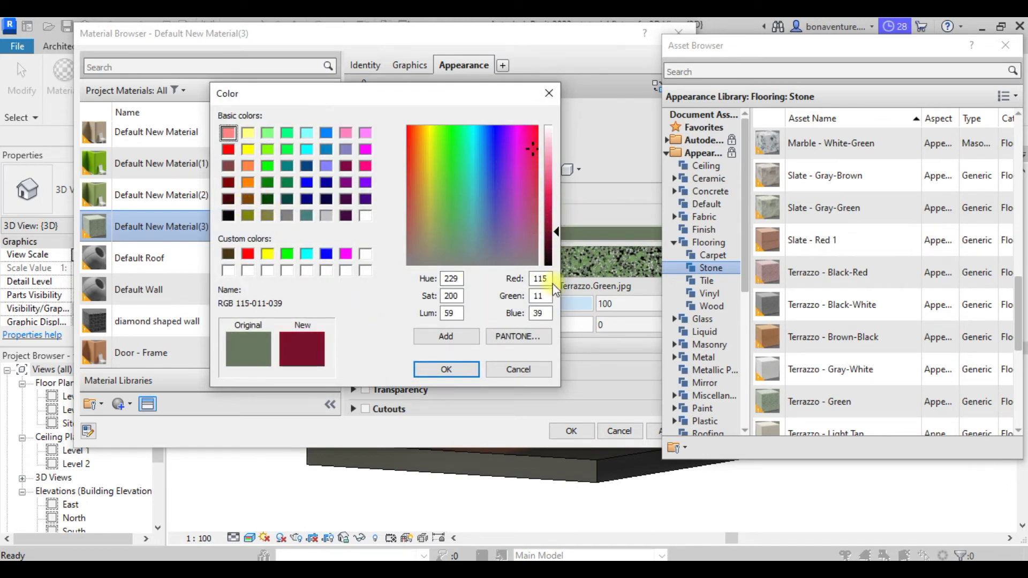
{"action": "left_click", "coordinate": [465, 368]}
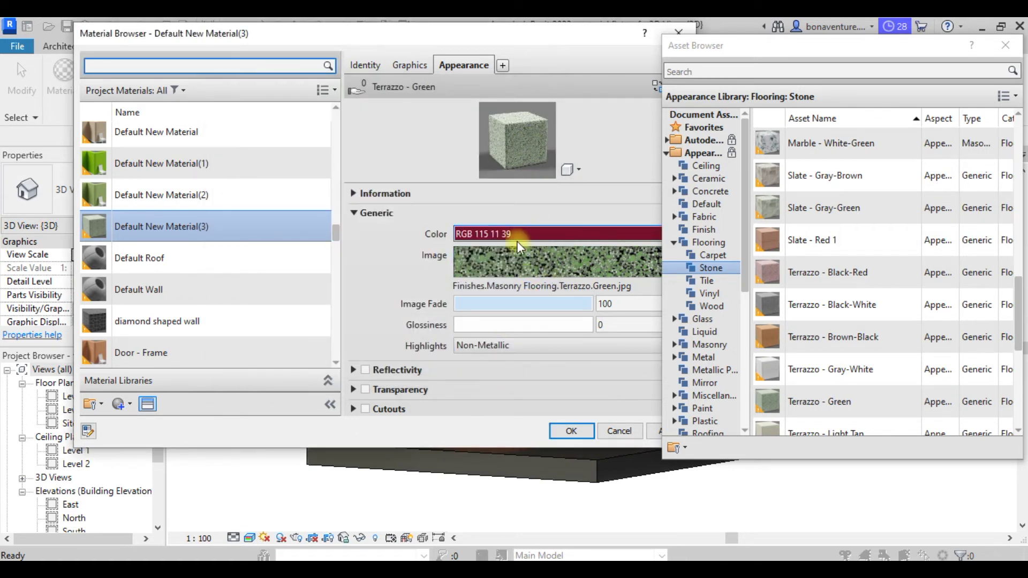
Try Image Fade values of 46, 62 and 6 on the terrazzo appearance, and return it to 100
{"action": "mouse_move", "coordinate": [497, 261]}
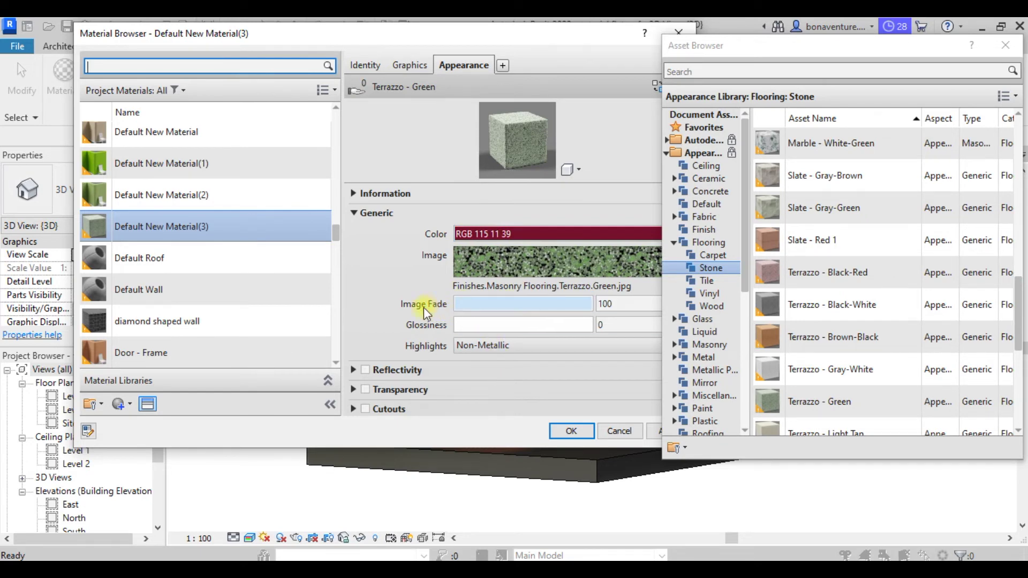
{"action": "left_click_drag", "start_coordinate": [592, 300], "coordinate": [517, 300]}
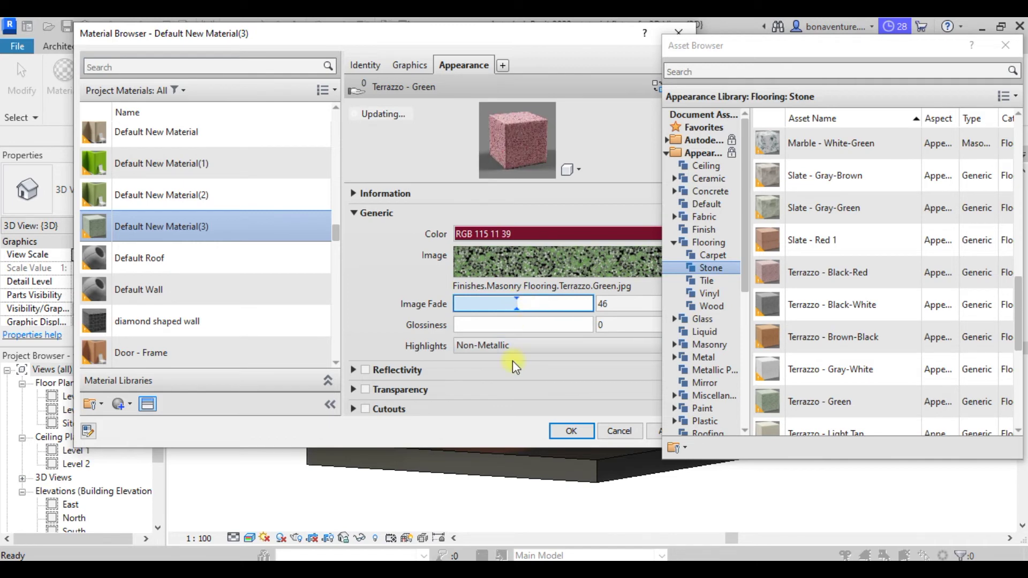
{"action": "left_click_drag", "start_coordinate": [515, 305], "coordinate": [538, 304]}
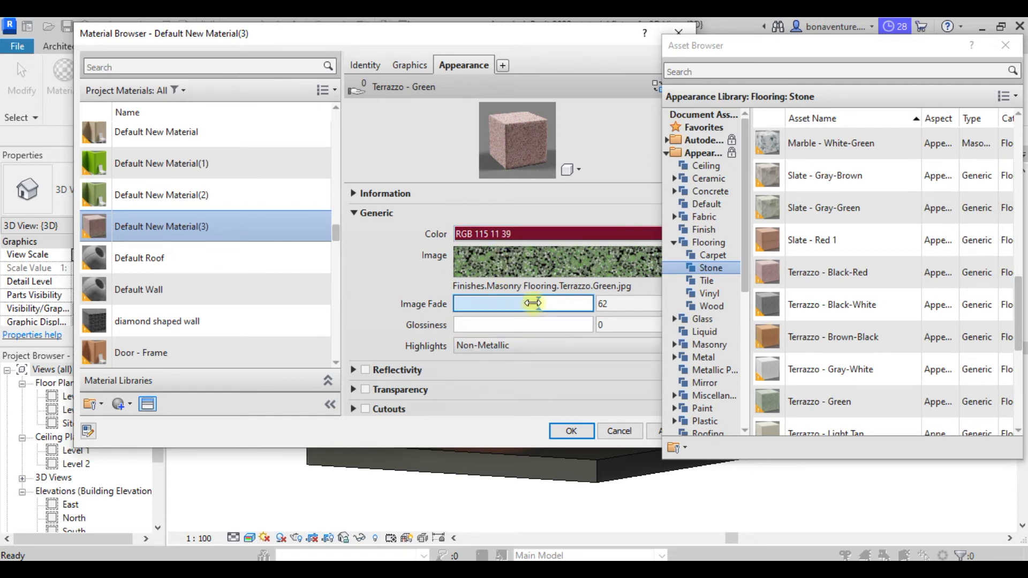
{"action": "left_click_drag", "start_coordinate": [538, 302], "coordinate": [462, 304]}
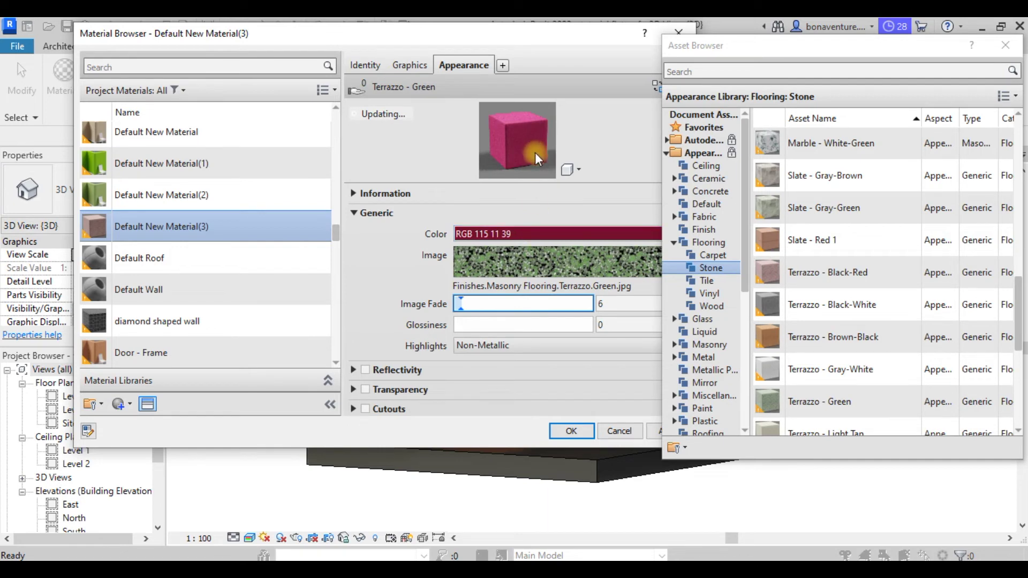
{"action": "left_click_drag", "start_coordinate": [462, 303], "coordinate": [600, 305]}
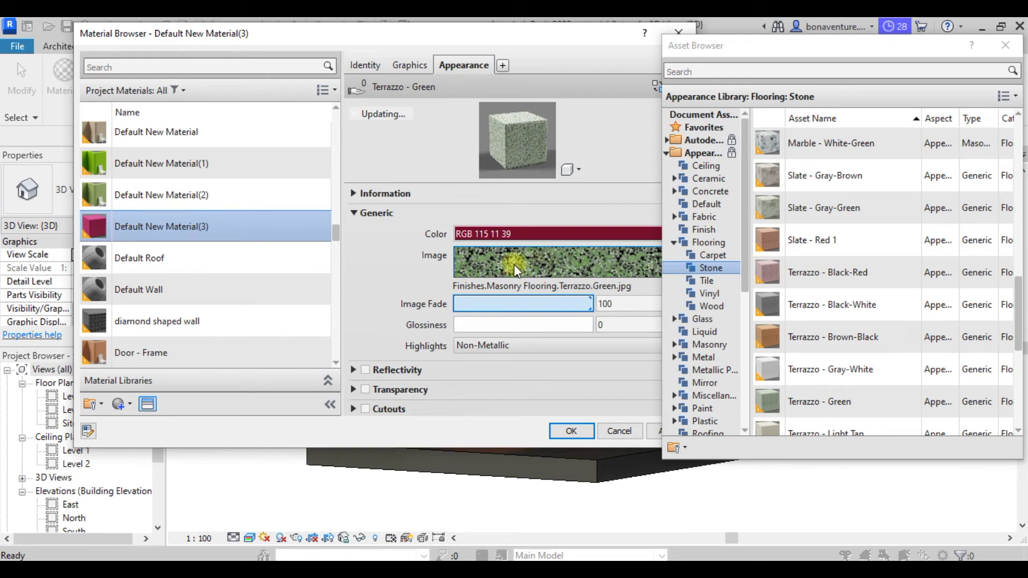
Set the terrazzo appearance's color to RGB 0 255 0 and its Image Fade to 60, and accept the material changes
{"action": "left_click", "coordinate": [518, 236]}
{"action": "left_click", "coordinate": [287, 255]}
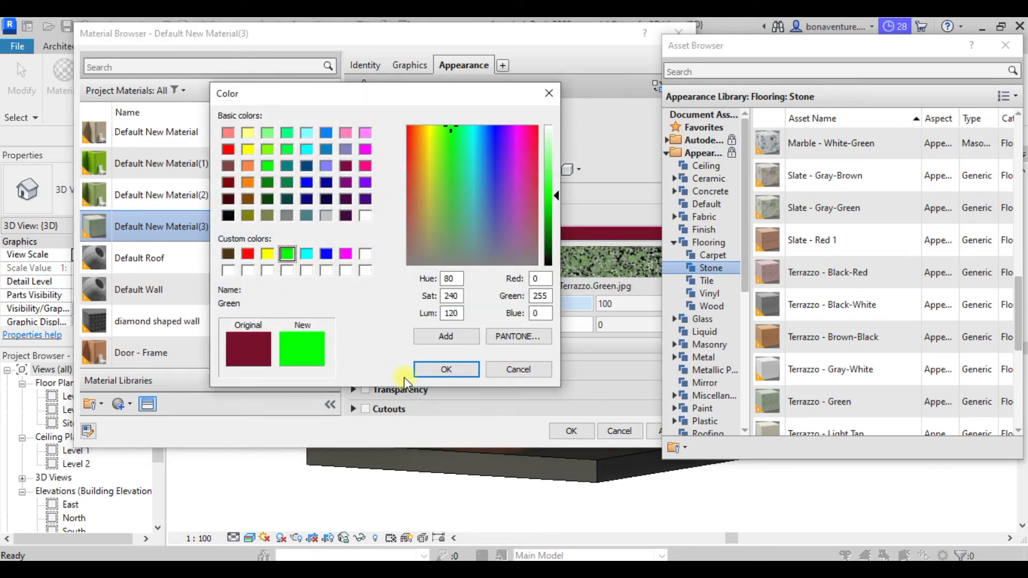
{"action": "left_click", "coordinate": [435, 370]}
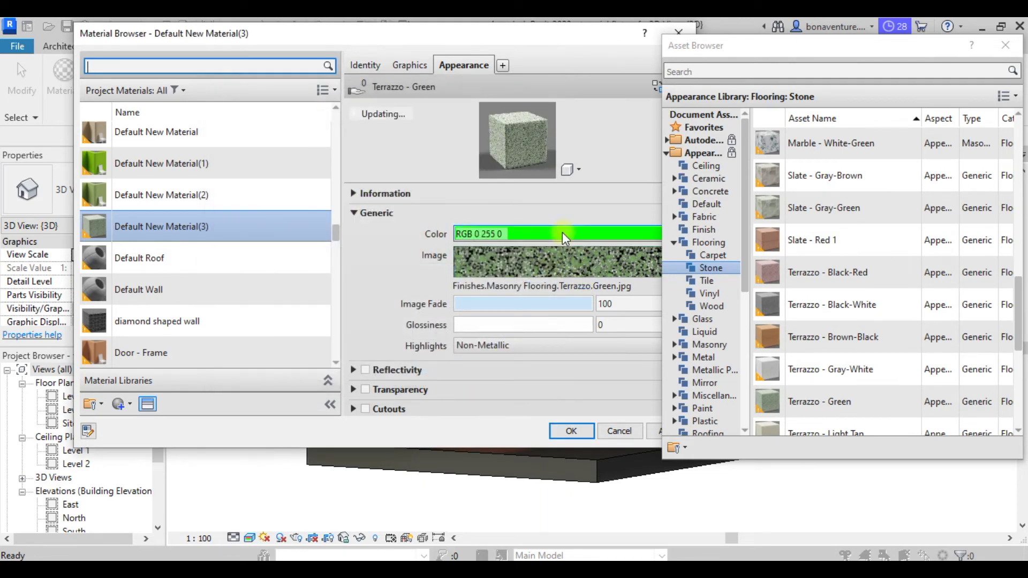
{"action": "left_click_drag", "start_coordinate": [585, 304], "coordinate": [532, 304]}
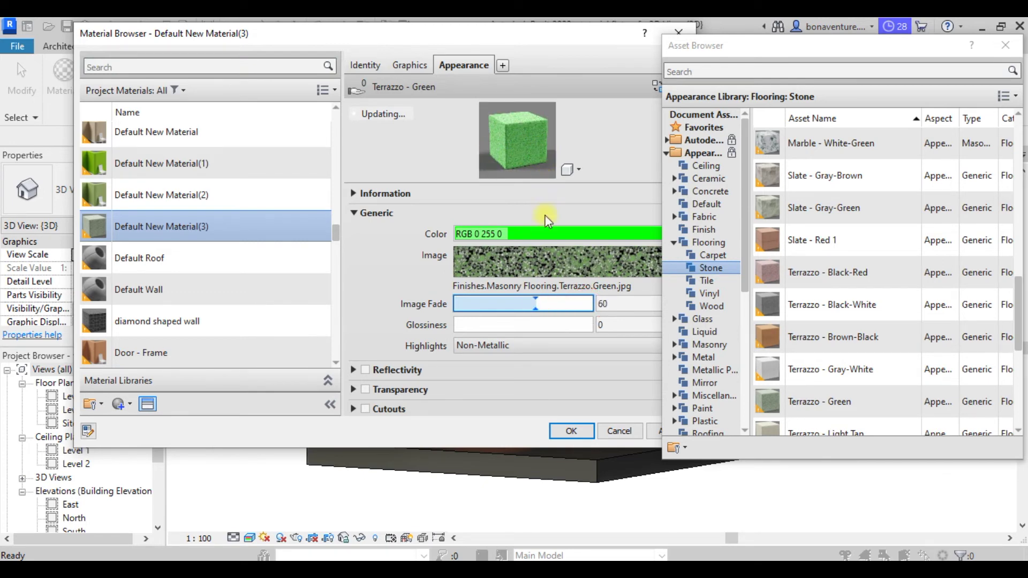
{"action": "left_click", "coordinate": [570, 431]}
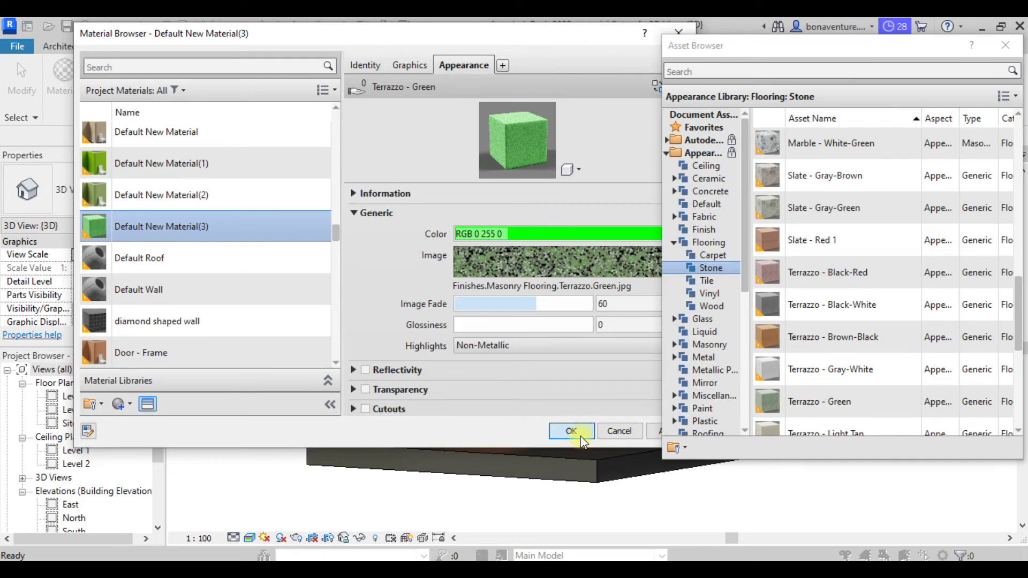
Paint the top faces of all three roofs with the Roofing, Tile material and end the Paint command
{"action": "scroll", "coordinate": [139, 355], "scroll_direction": "down", "scroll_amount": 10}
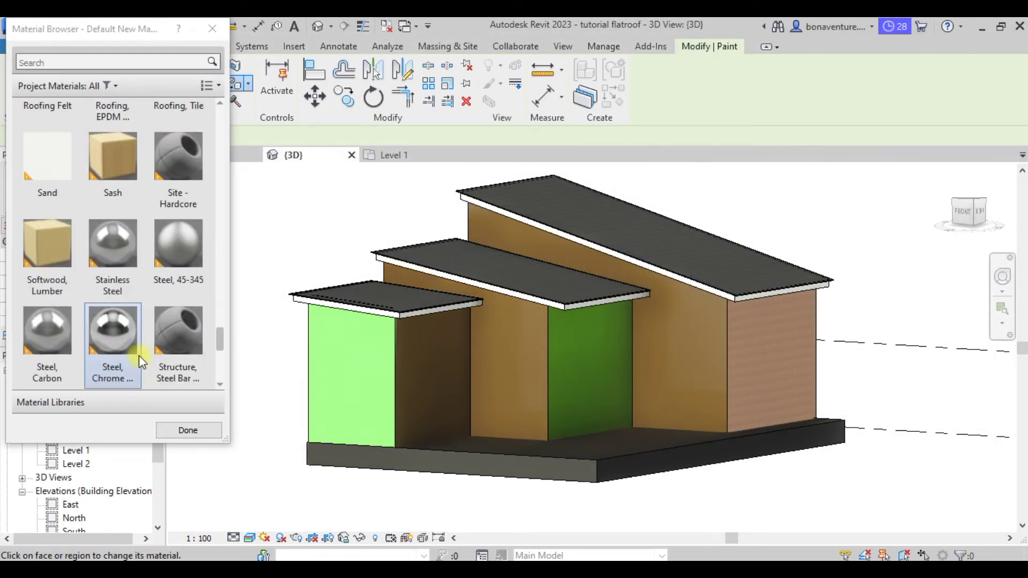
{"action": "scroll", "coordinate": [159, 262], "scroll_direction": "up", "scroll_amount": 5}
{"action": "scroll", "coordinate": [159, 261], "scroll_direction": "up", "scroll_amount": 10}
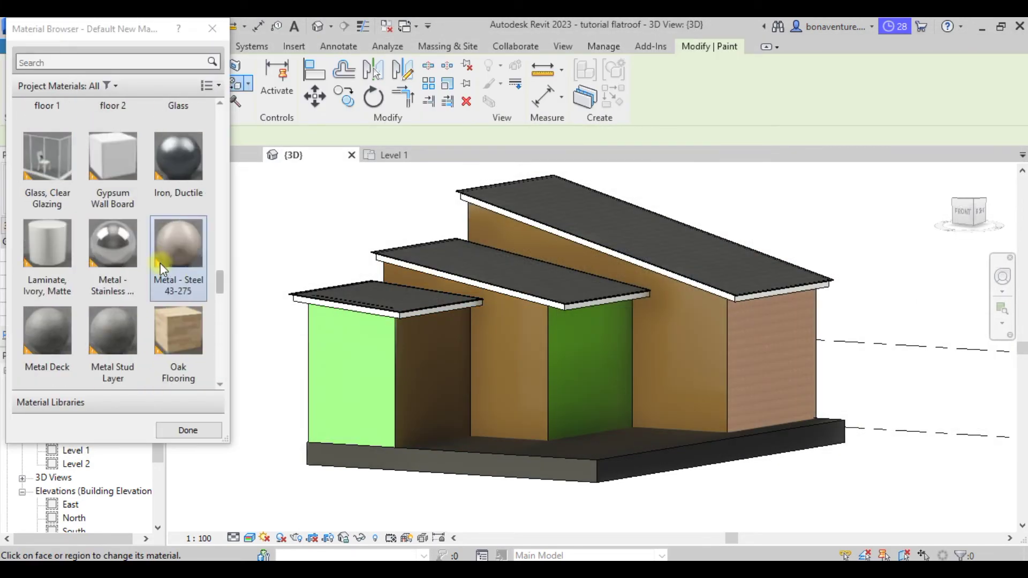
{"action": "scroll", "coordinate": [170, 316], "scroll_direction": "down", "scroll_amount": 3}
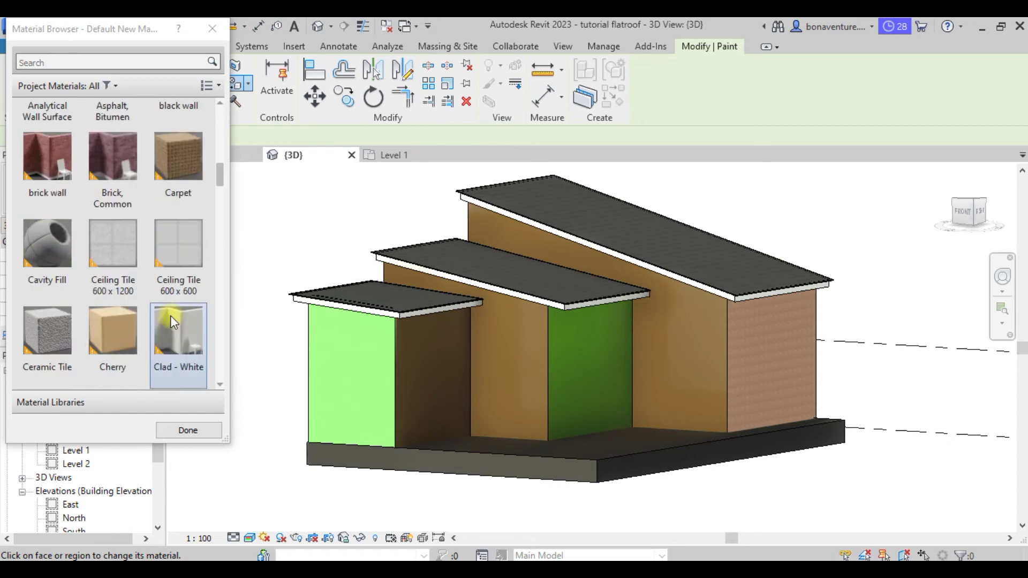
{"action": "scroll", "coordinate": [170, 316], "scroll_direction": "up", "scroll_amount": 6}
{"action": "scroll", "coordinate": [170, 316], "scroll_direction": "down", "scroll_amount": 6}
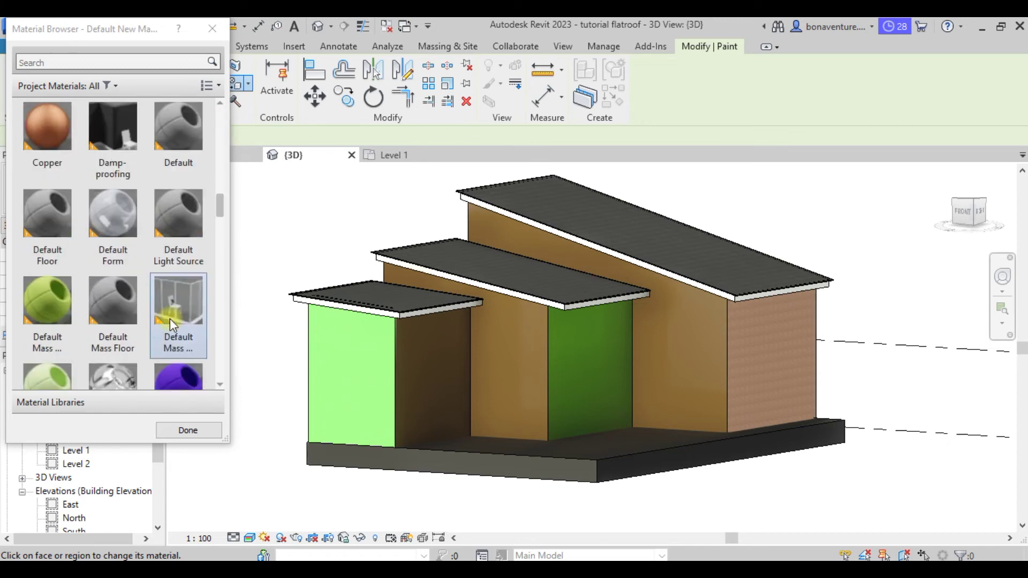
{"action": "scroll", "coordinate": [164, 308], "scroll_direction": "down", "scroll_amount": 2}
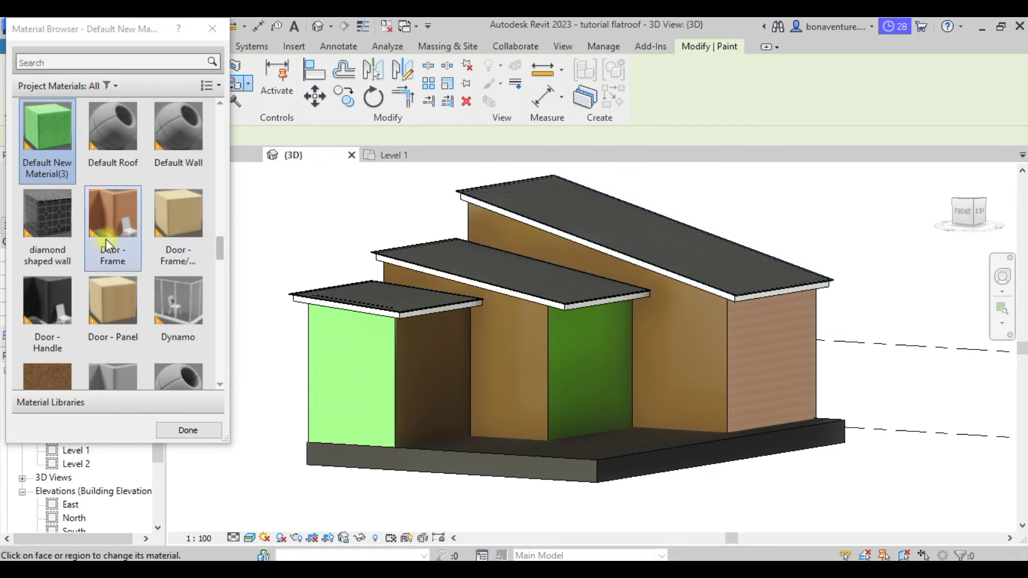
{"action": "scroll", "coordinate": [105, 246], "scroll_direction": "down", "scroll_amount": 15}
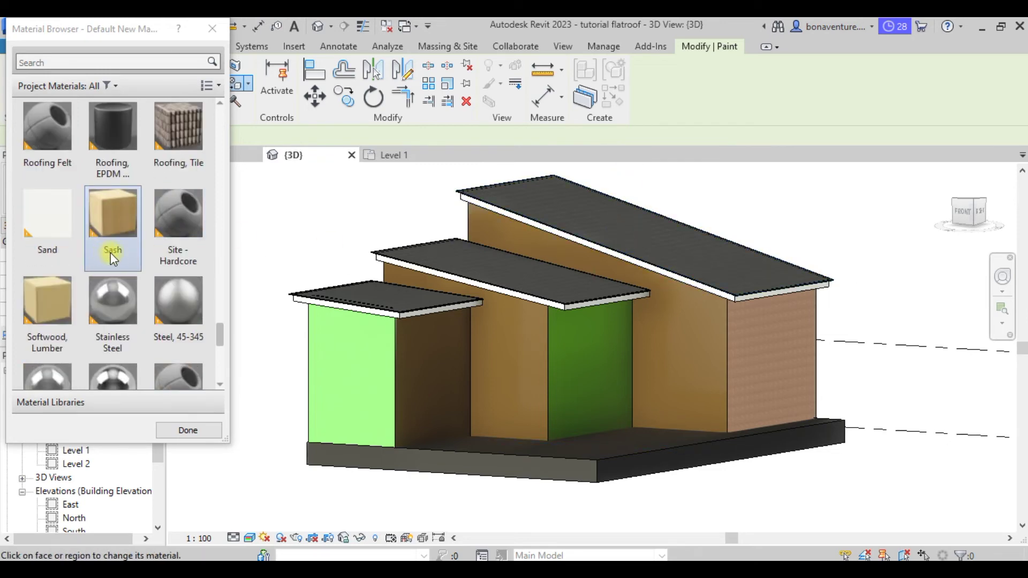
{"action": "left_click", "coordinate": [194, 157]}
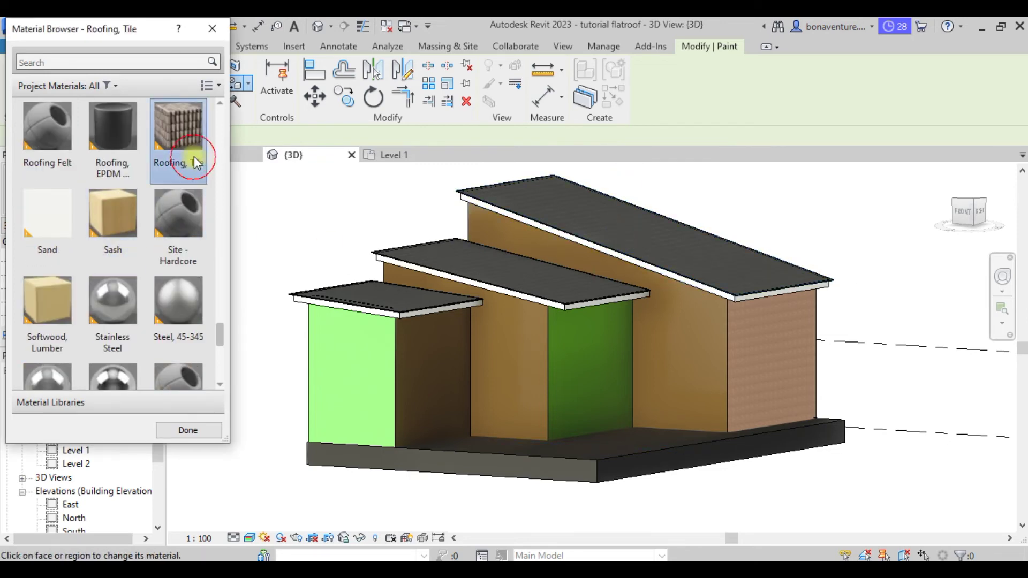
{"action": "left_click", "coordinate": [408, 297]}
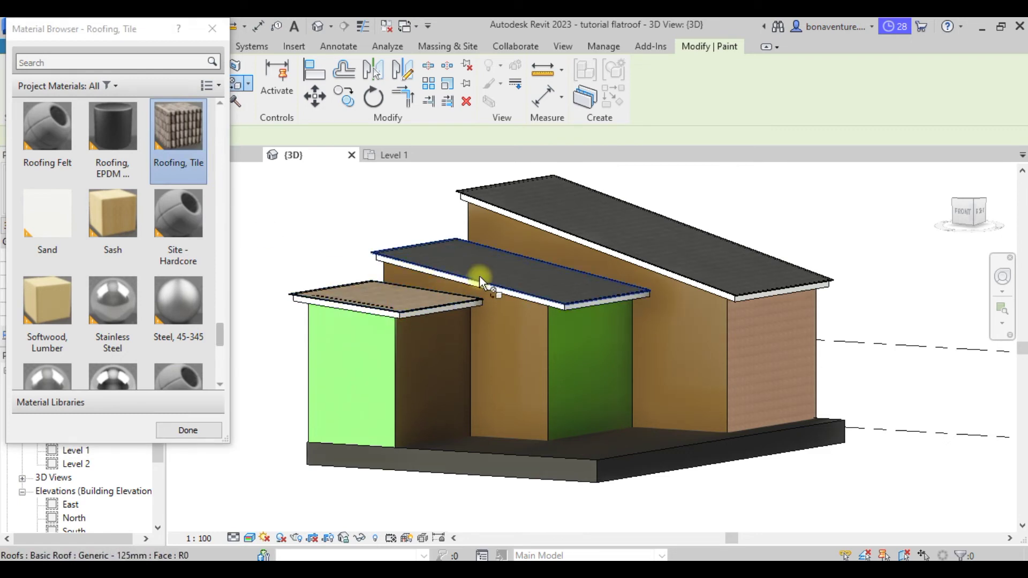
{"action": "left_click", "coordinate": [654, 248]}
{"action": "left_click", "coordinate": [570, 288]}
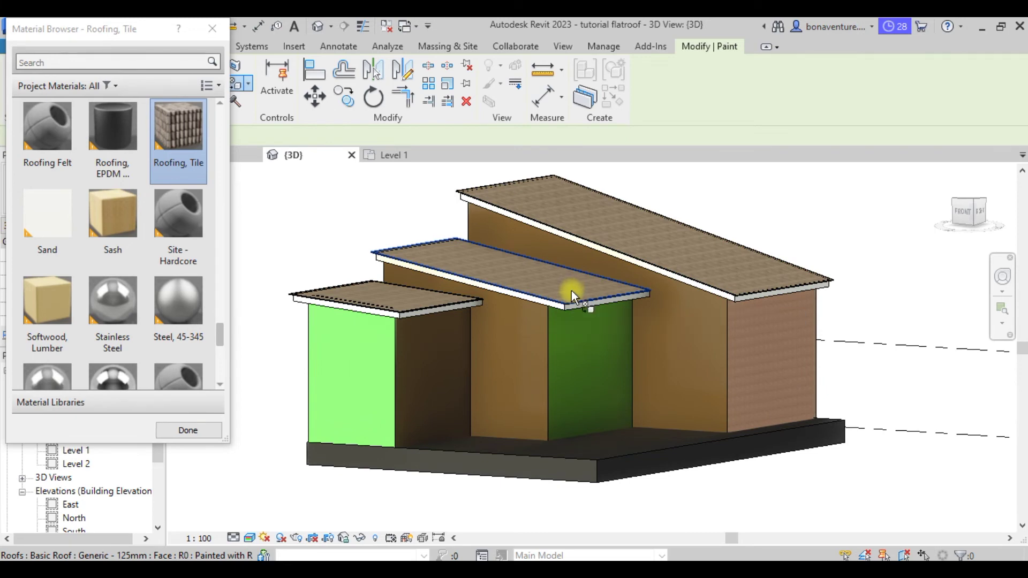
{"action": "key", "text": "Escape"}
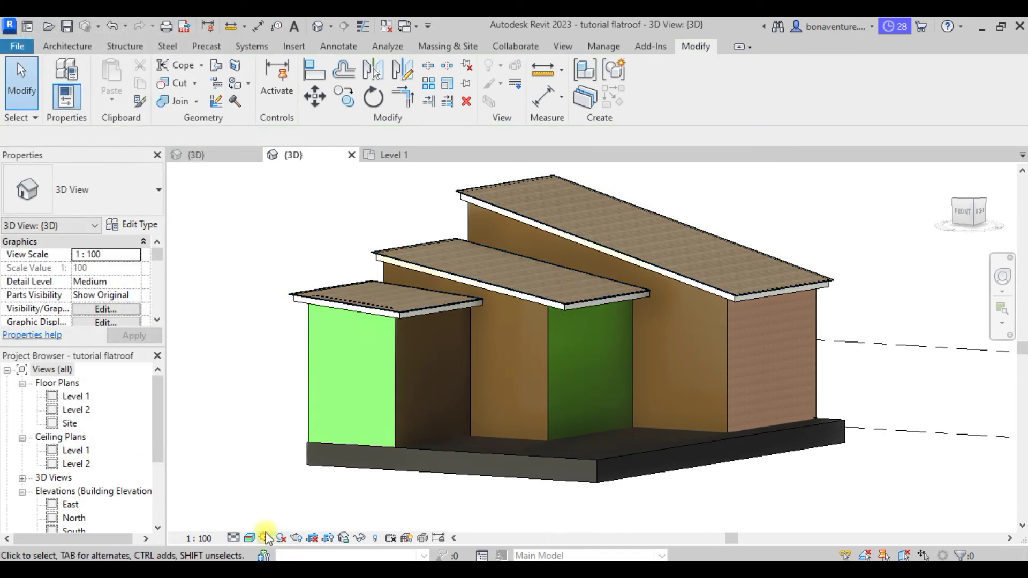
Compare the painted building in the Shaded and Realistic visual styles, and examine its roofs, walls and floor up close in Realistic
{"action": "left_click", "coordinate": [247, 538]}
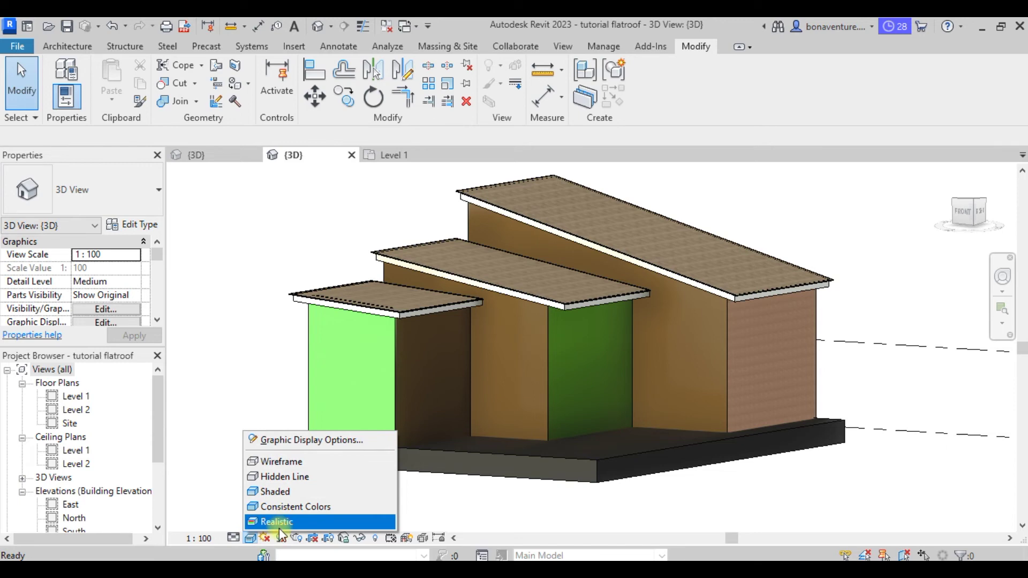
{"action": "left_click", "coordinate": [287, 492]}
{"action": "left_click", "coordinate": [251, 537]}
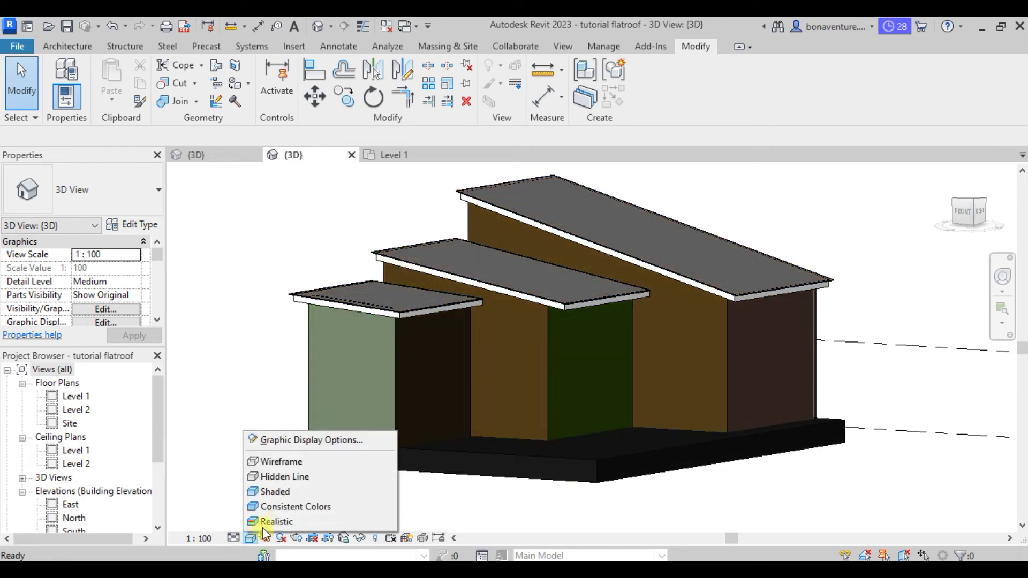
{"action": "left_click", "coordinate": [268, 521]}
{"action": "scroll", "coordinate": [544, 342], "scroll_direction": "up", "scroll_amount": 3}
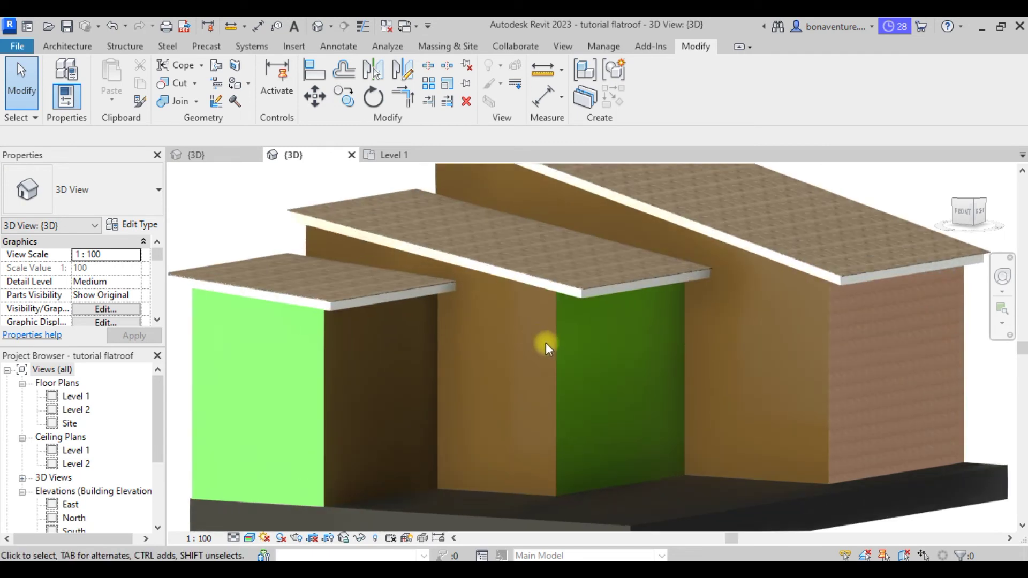
{"action": "scroll", "coordinate": [544, 341], "scroll_direction": "up", "scroll_amount": 3}
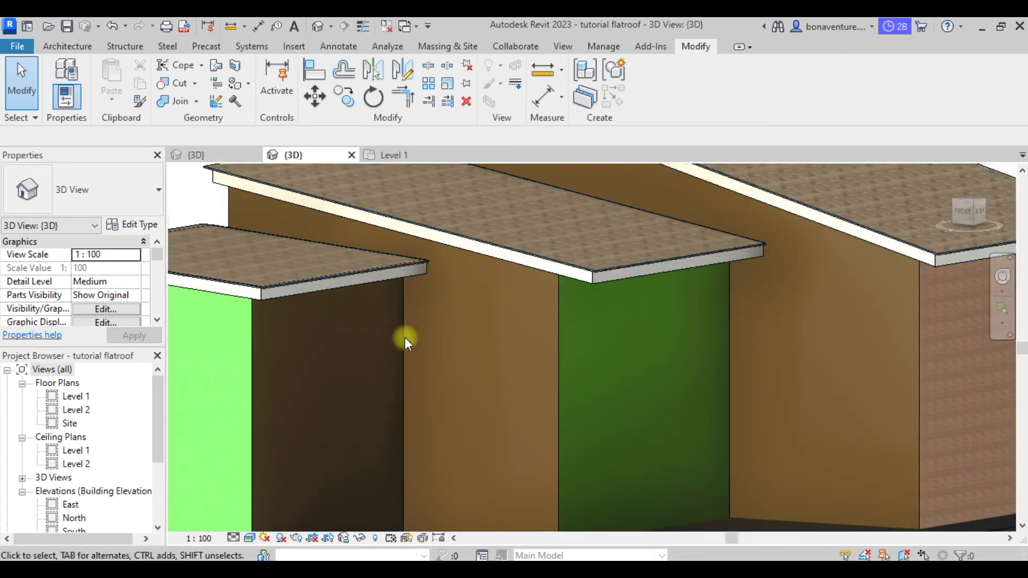
{"action": "scroll", "coordinate": [397, 333], "scroll_direction": "down", "scroll_amount": 6}
{"action": "scroll", "coordinate": [455, 481], "scroll_direction": "up", "scroll_amount": 5}
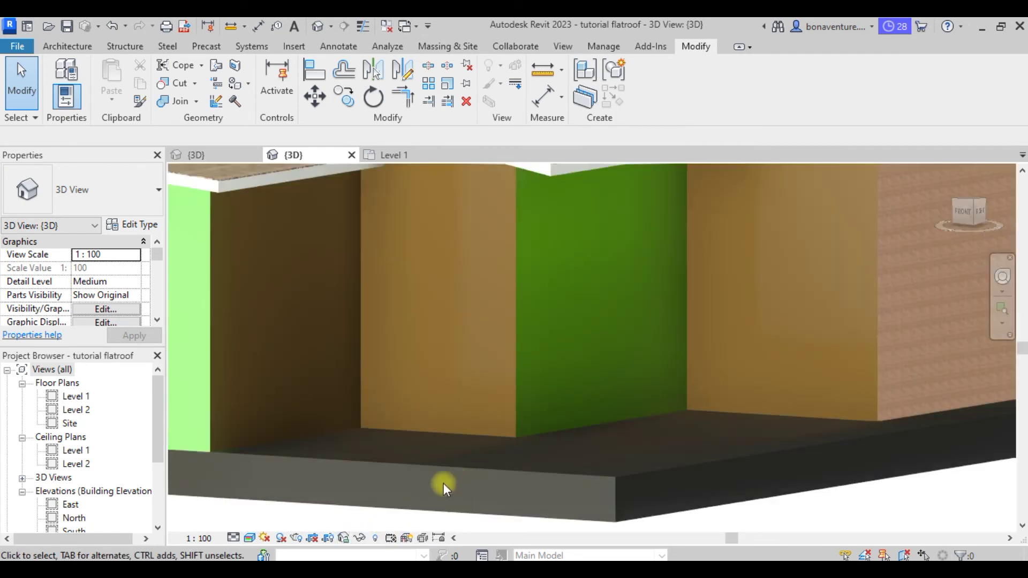
Open the Rendering settings, turn on region rendering, and enlarge the render region to enclose the whole building
{"action": "left_click", "coordinate": [296, 537]}
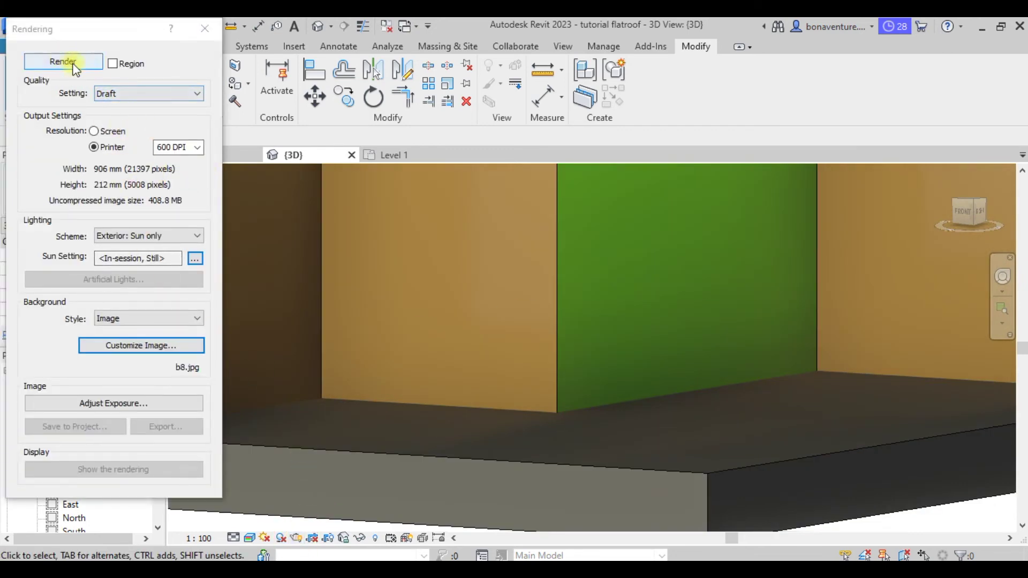
{"action": "left_click", "coordinate": [113, 64]}
{"action": "scroll", "coordinate": [541, 314], "scroll_direction": "down", "scroll_amount": 1}
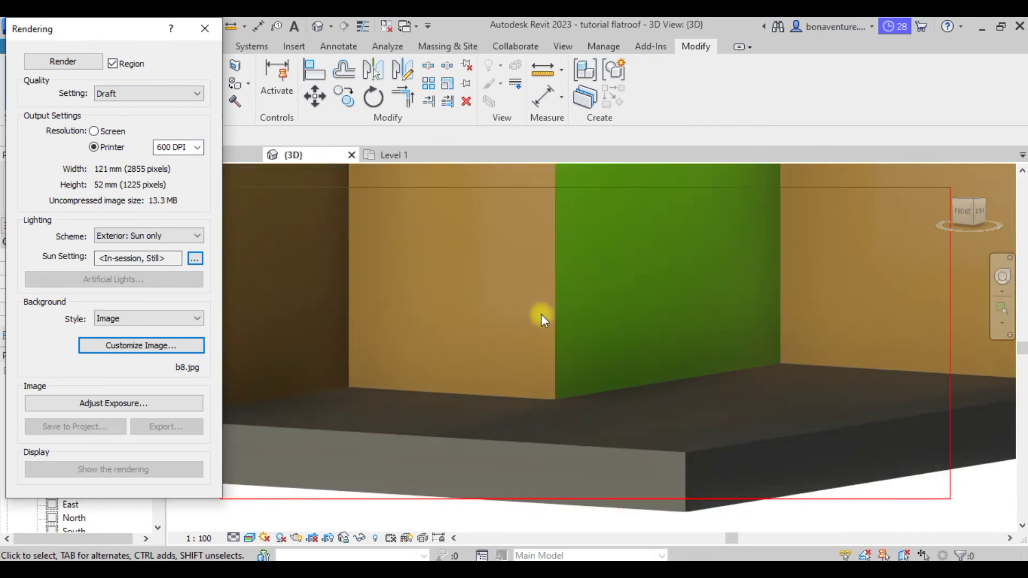
{"action": "scroll", "coordinate": [540, 314], "scroll_direction": "down", "scroll_amount": 3}
{"action": "left_click", "coordinate": [540, 272]}
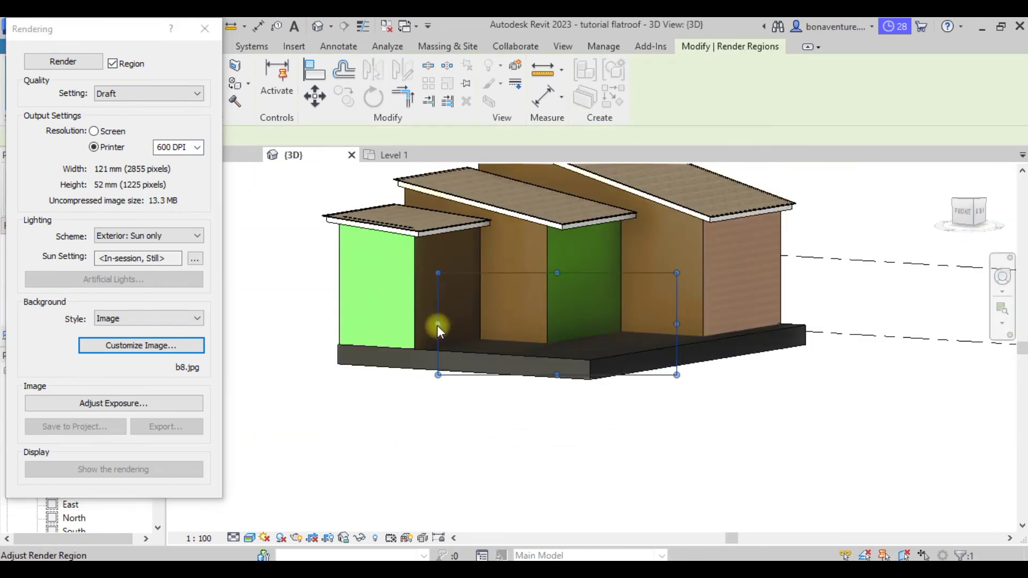
{"action": "scroll", "coordinate": [779, 452], "scroll_direction": "down", "scroll_amount": 2}
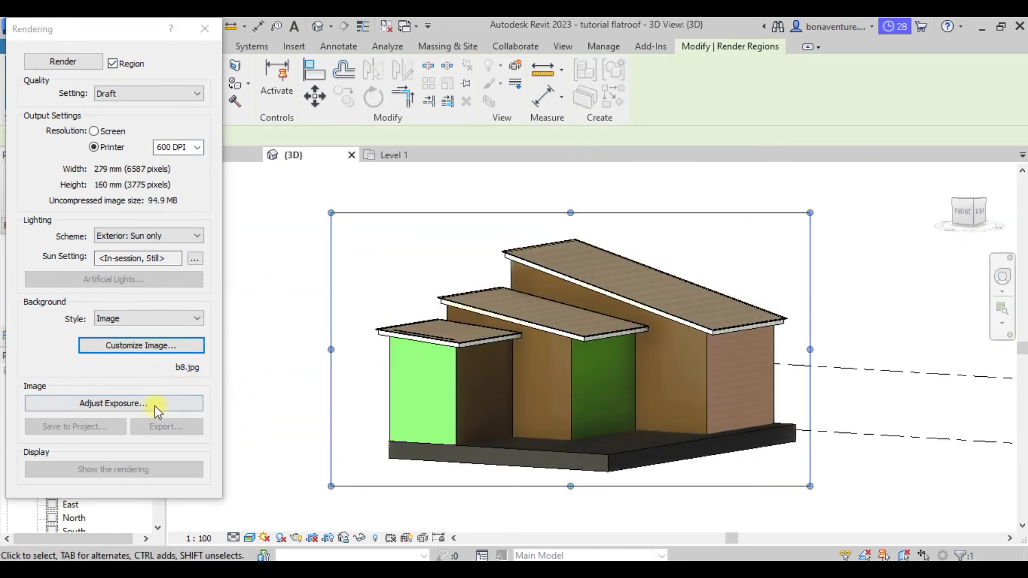
Accept b8.jpg with Stretch scaling as the rendering background, and move the render region over the building in a lower view angle
{"action": "left_click", "coordinate": [146, 346]}
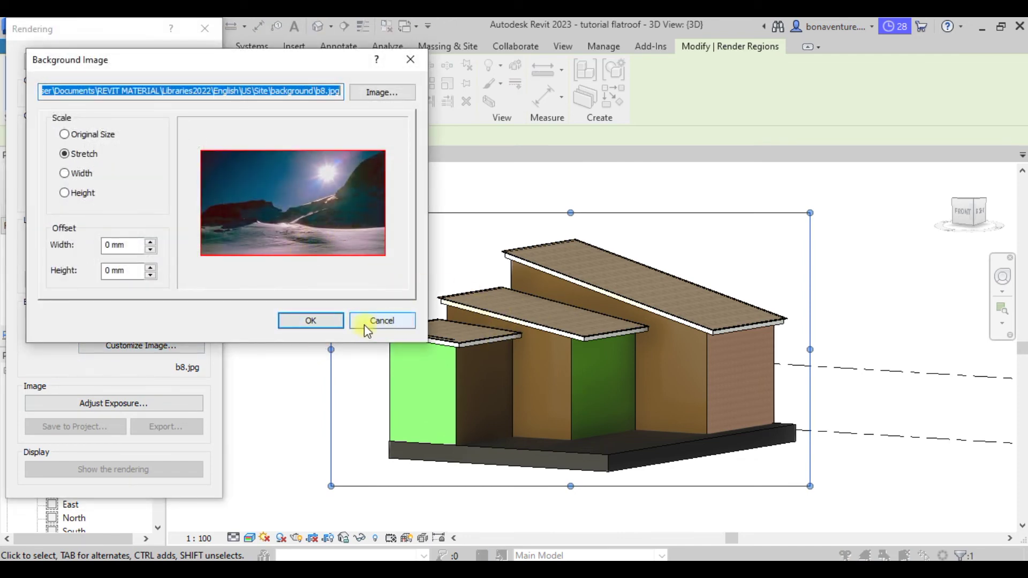
{"action": "left_click", "coordinate": [316, 323]}
{"action": "middle_click_drag", "start_coordinate": [727, 413], "coordinate": [745, 228], "text": "shift"}
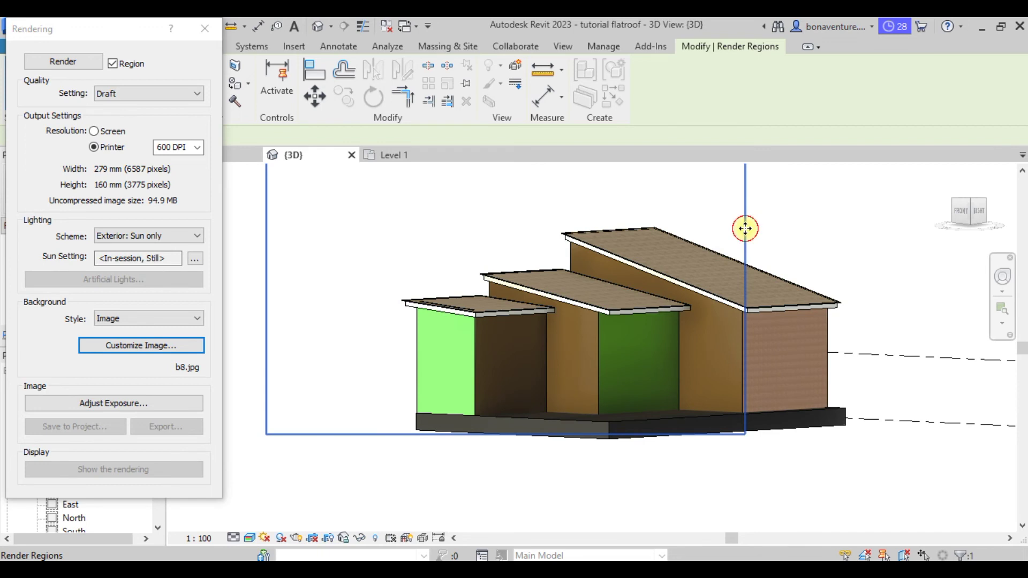
{"action": "scroll", "coordinate": [747, 229], "scroll_direction": "down", "scroll_amount": 3}
{"action": "left_click_drag", "start_coordinate": [748, 230], "coordinate": [812, 223]}
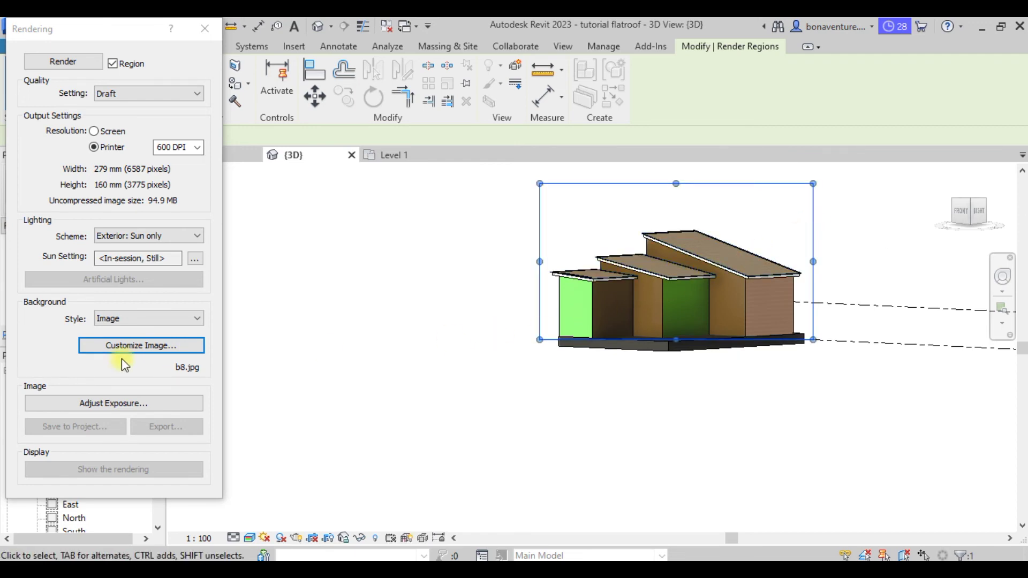
Check the Lighting solar study in the rendering's sun settings, and accept the settings with the Still study selected
{"action": "scroll", "coordinate": [699, 240], "scroll_direction": "up", "scroll_amount": 3}
{"action": "scroll", "coordinate": [699, 239], "scroll_direction": "up", "scroll_amount": 3}
{"action": "scroll", "coordinate": [569, 303], "scroll_direction": "up", "scroll_amount": 3}
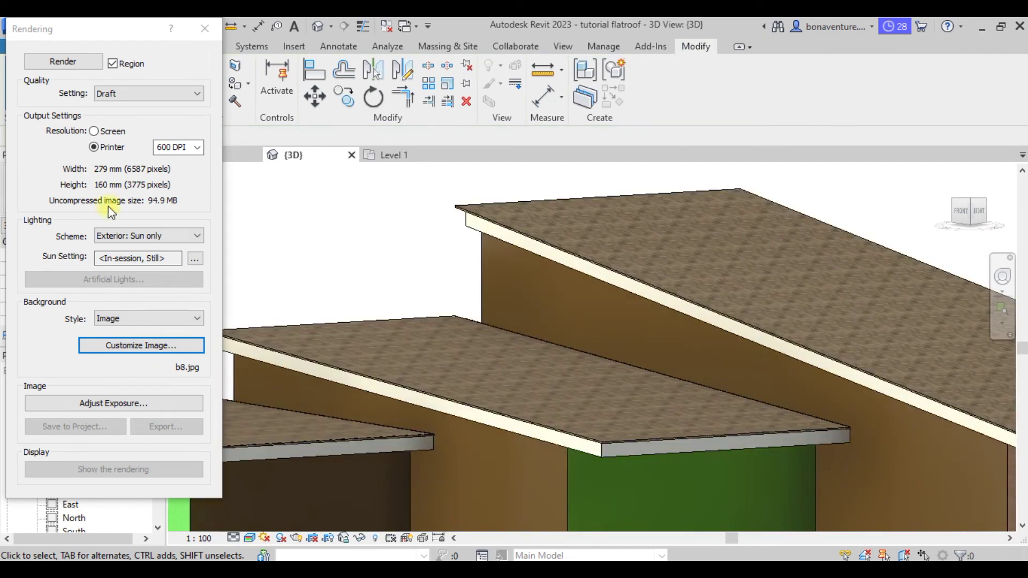
{"action": "left_click", "coordinate": [198, 260]}
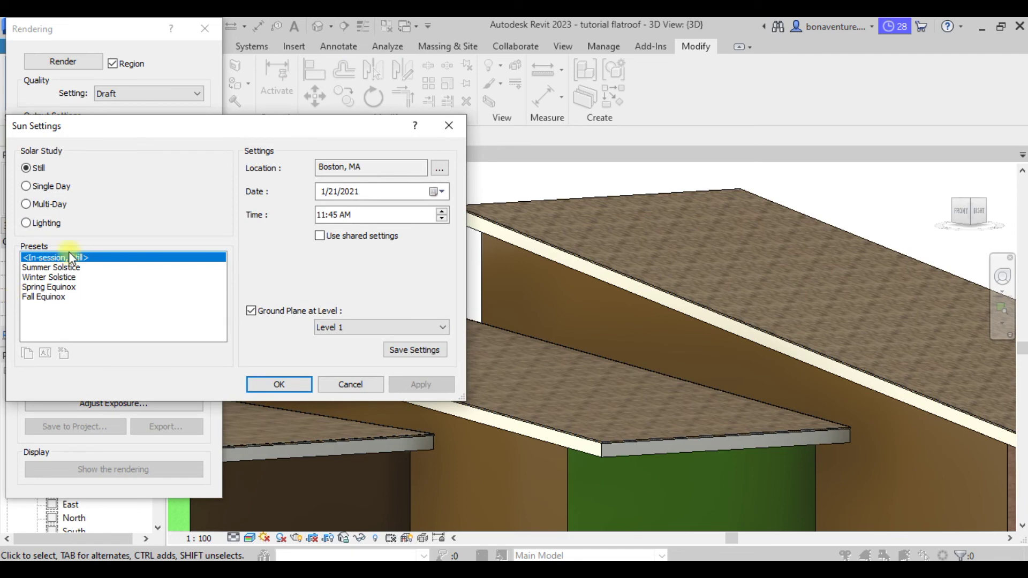
{"action": "left_click", "coordinate": [27, 224]}
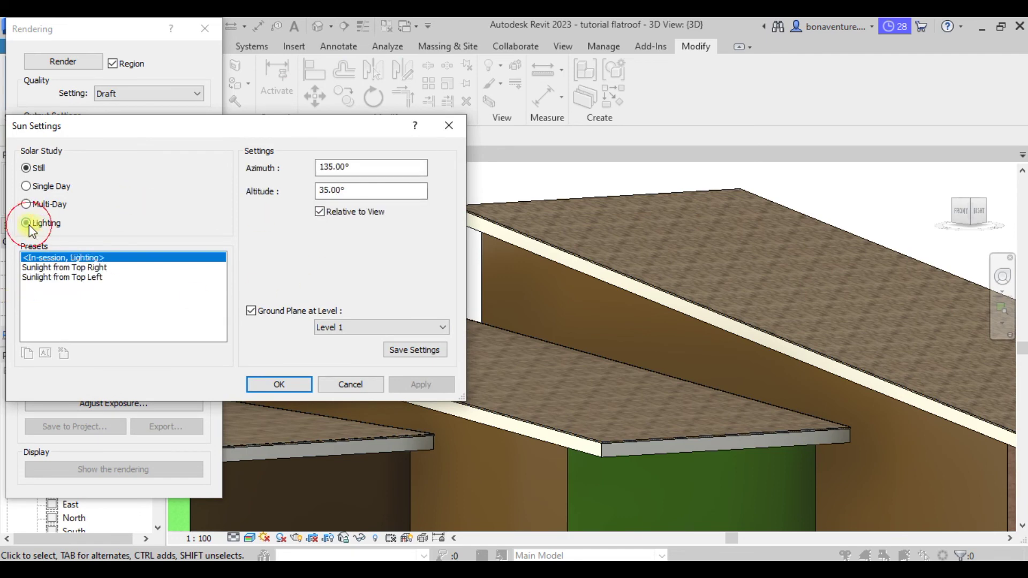
{"action": "left_click", "coordinate": [27, 168]}
{"action": "left_click", "coordinate": [289, 385]}
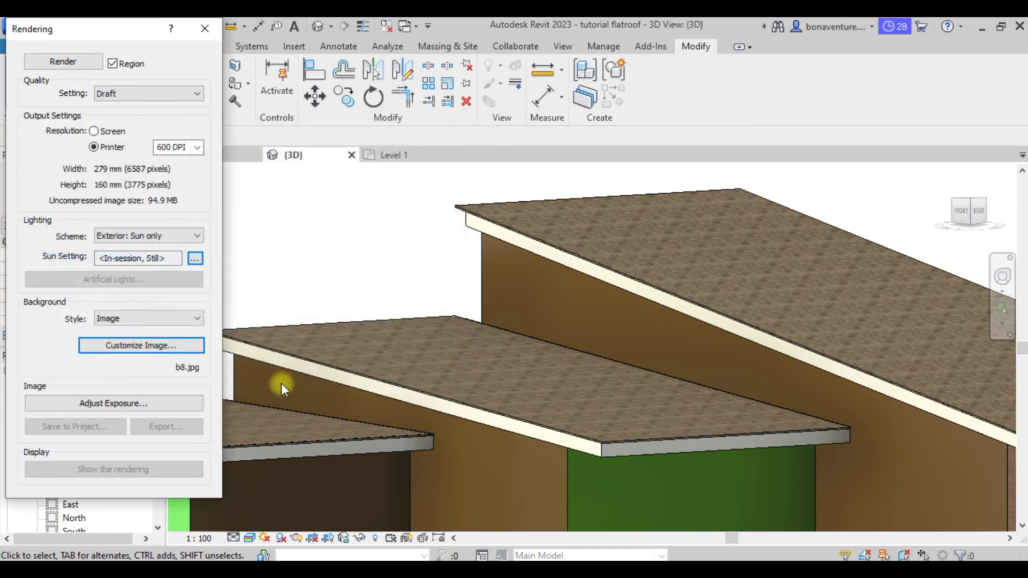
Render the region at Draft quality and 600 DPI, and examine the rendered building against its background image
{"action": "scroll", "coordinate": [547, 339], "scroll_direction": "up", "scroll_amount": 5}
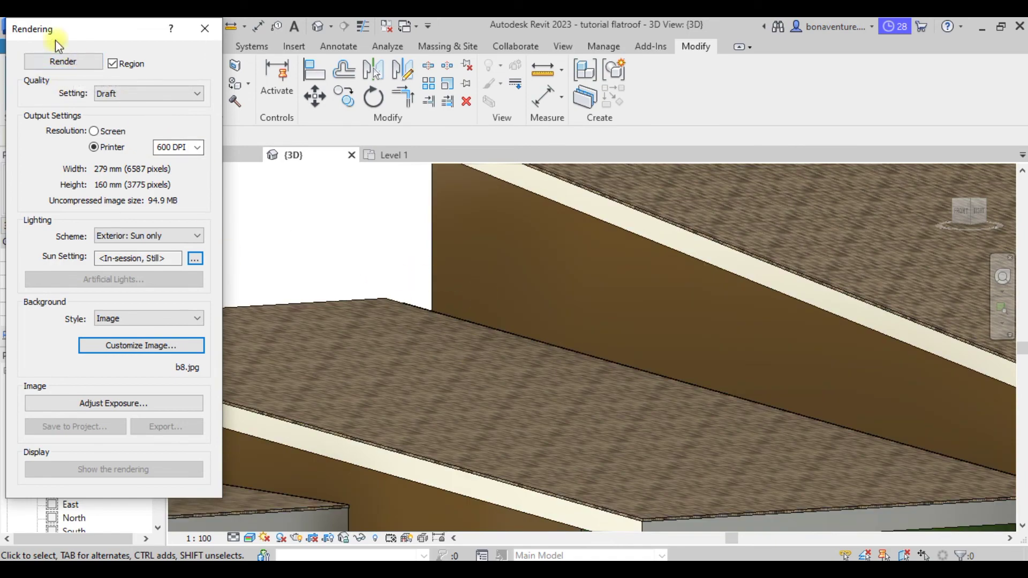
{"action": "left_click", "coordinate": [54, 62]}
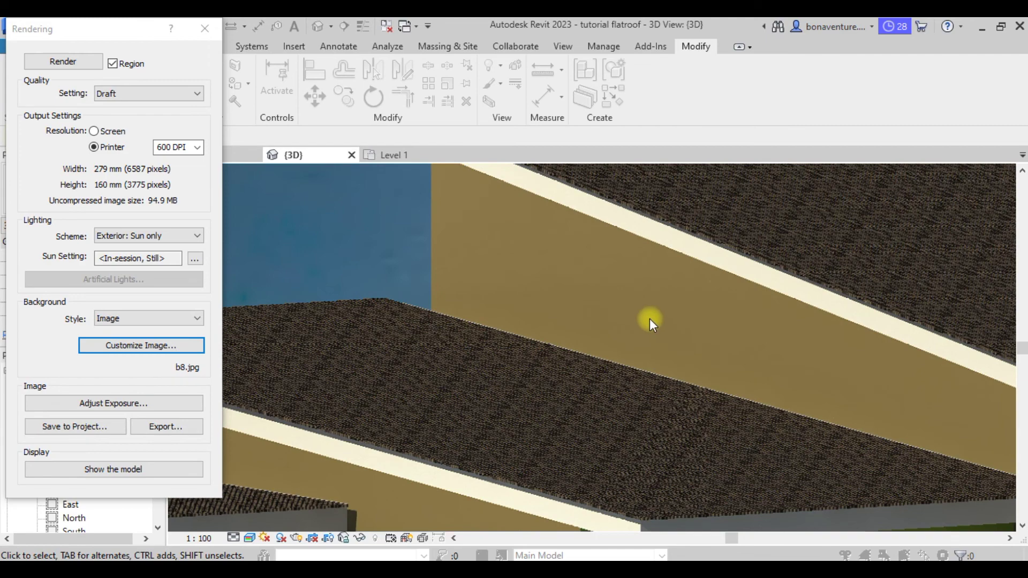
{"action": "scroll", "coordinate": [523, 274], "scroll_direction": "down", "scroll_amount": 5}
{"action": "scroll", "coordinate": [524, 274], "scroll_direction": "down", "scroll_amount": 4}
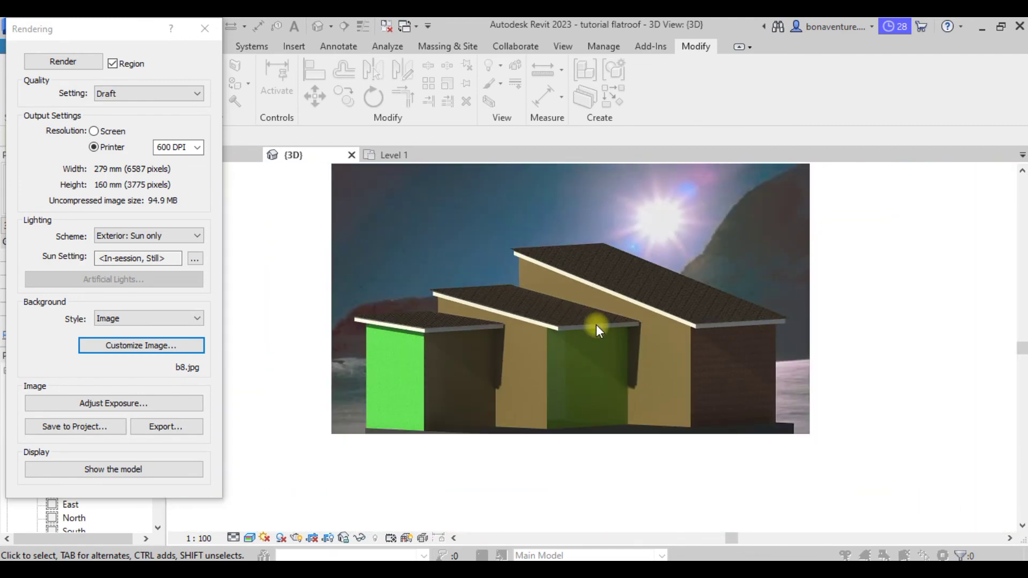
{"action": "scroll", "coordinate": [464, 390], "scroll_direction": "up", "scroll_amount": 2}
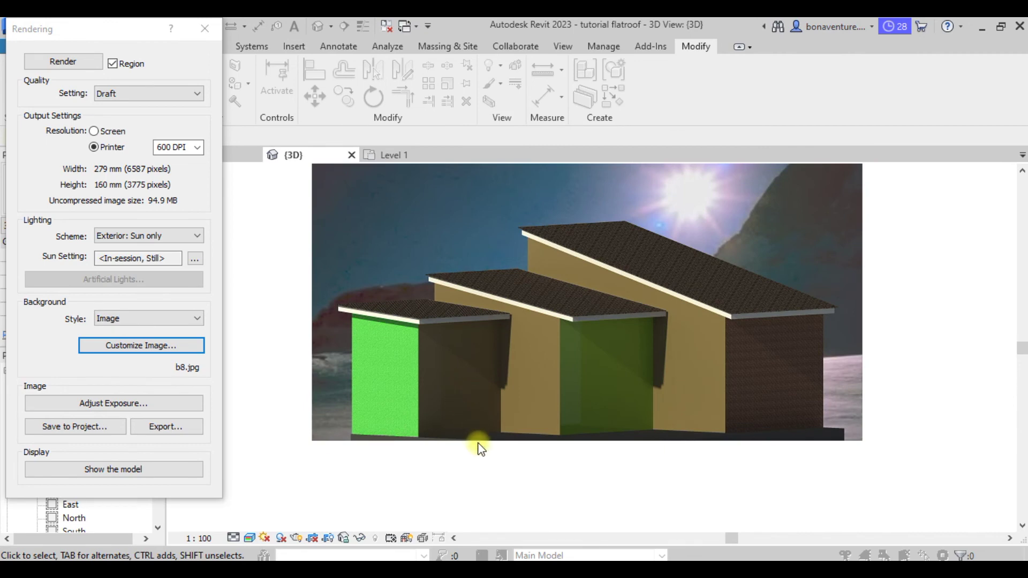
{"action": "scroll", "coordinate": [567, 443], "scroll_direction": "down", "scroll_amount": 1}
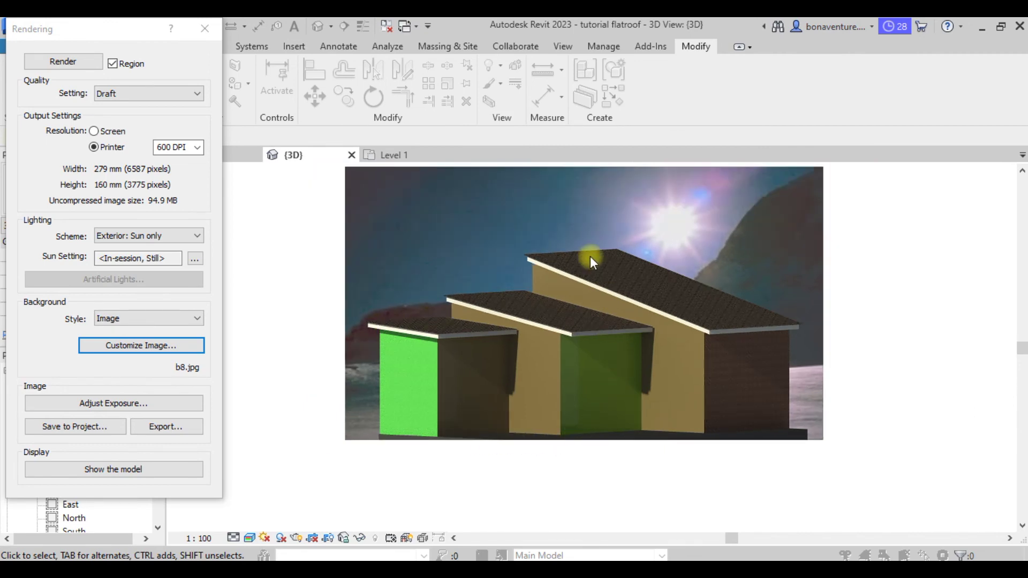
{"action": "scroll", "coordinate": [589, 253], "scroll_direction": "up", "scroll_amount": 2}
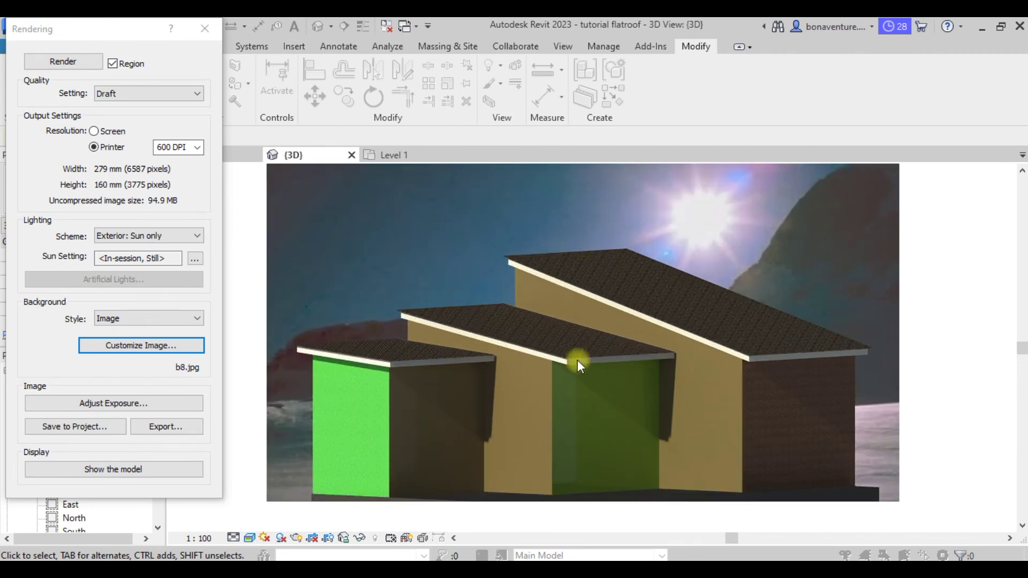
Try an exposure value of 15.81 on the rendering, and apply an exposure value of 14.87 with a white point of 4247.2
{"action": "left_click", "coordinate": [125, 409]}
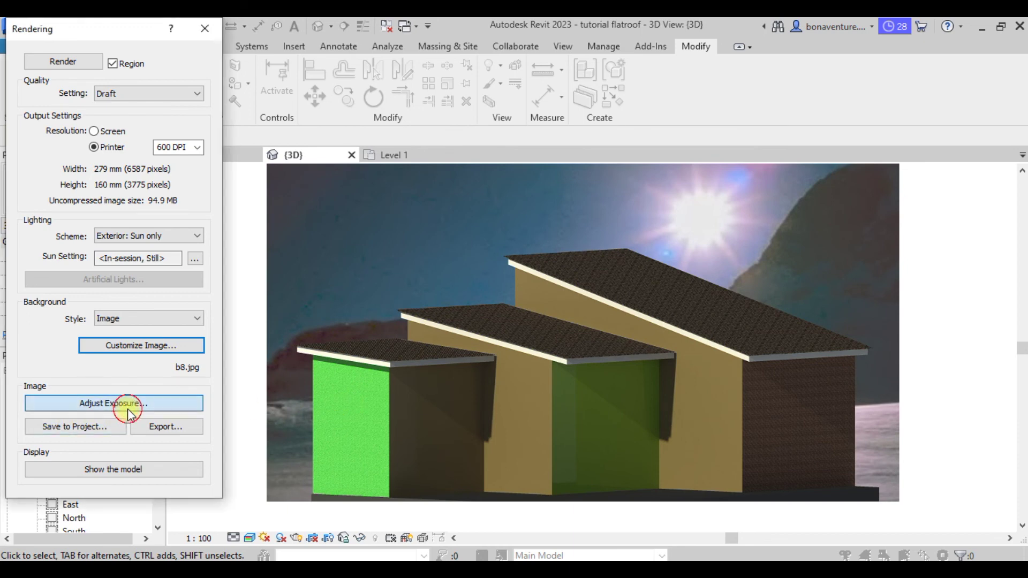
{"action": "left_click_drag", "start_coordinate": [238, 72], "coordinate": [249, 72]}
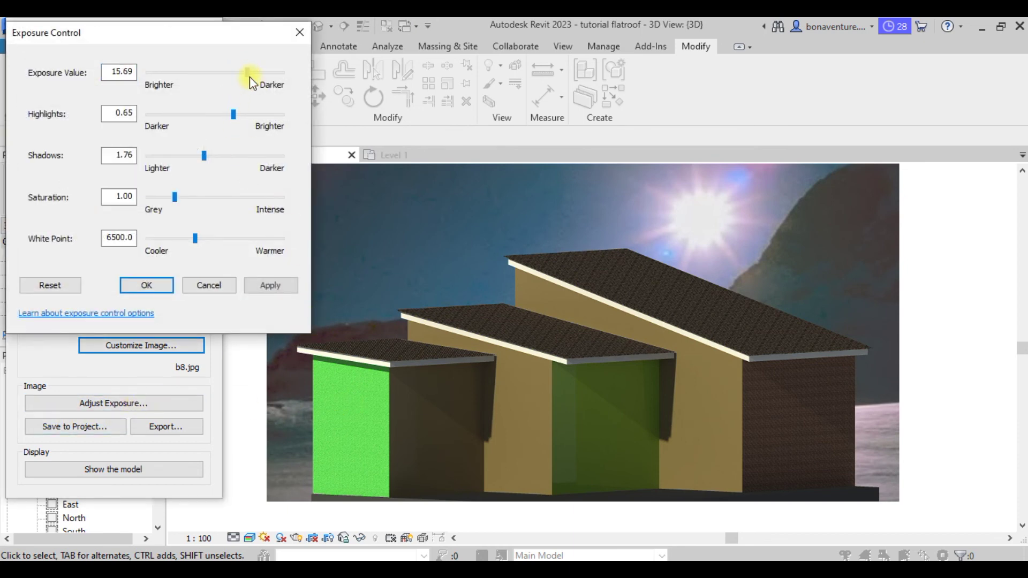
{"action": "left_click", "coordinate": [284, 287]}
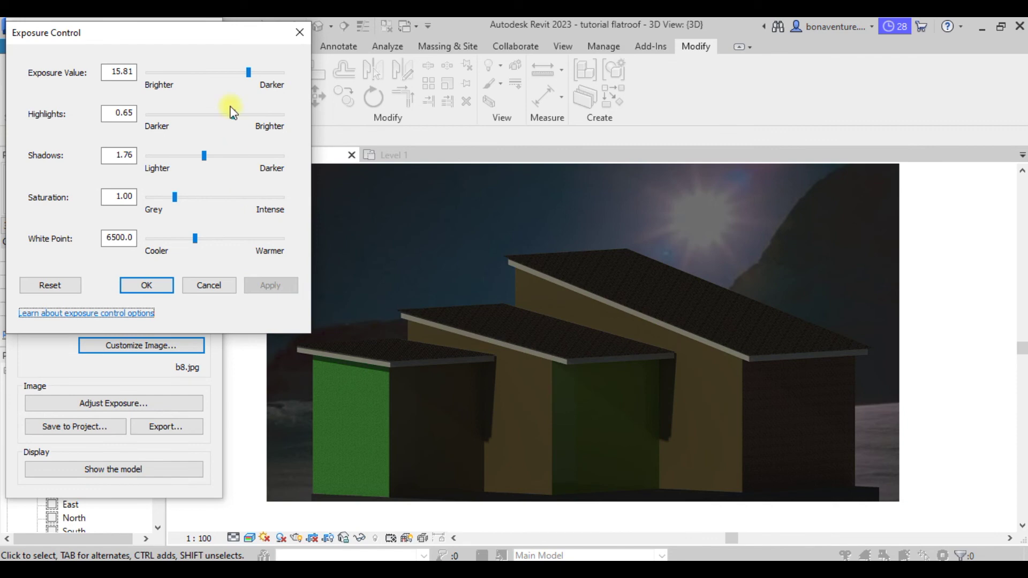
{"action": "left_click_drag", "start_coordinate": [248, 74], "coordinate": [243, 74]}
{"action": "left_click_drag", "start_coordinate": [196, 238], "coordinate": [174, 240]}
{"action": "left_click", "coordinate": [278, 288]}
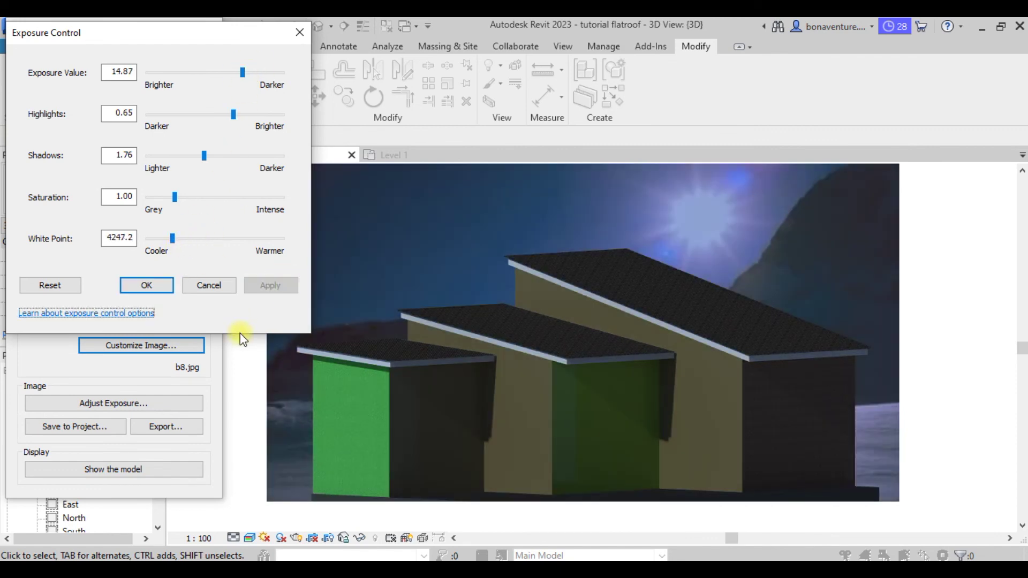
Set the rendering's highlights to 1.00 and shadows to 4.00, and accept the exposure settings
{"action": "left_click", "coordinate": [235, 115]}
{"action": "left_click_drag", "start_coordinate": [239, 122], "coordinate": [331, 155]}
{"action": "left_click", "coordinate": [271, 285]}
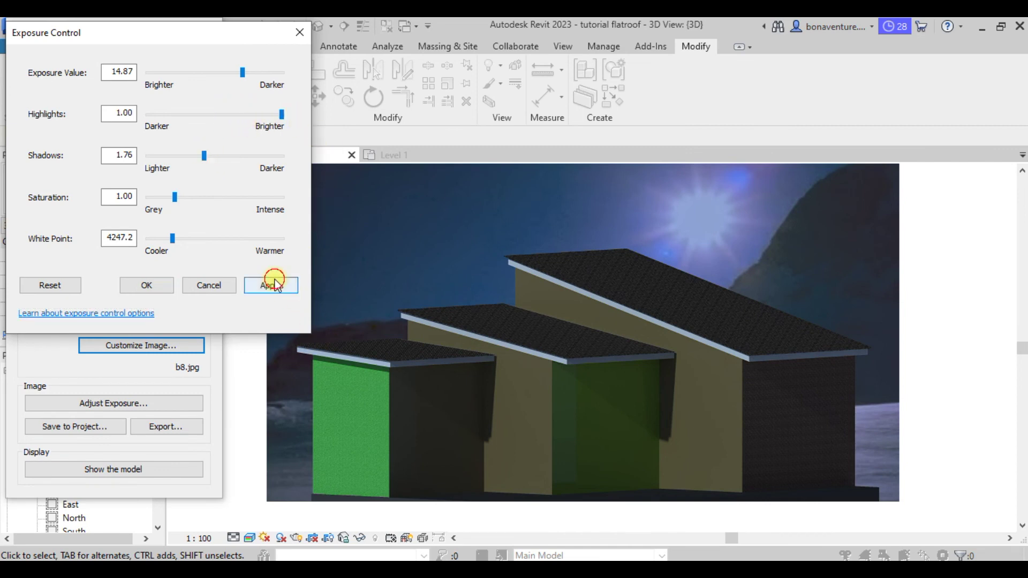
{"action": "left_click", "coordinate": [204, 156]}
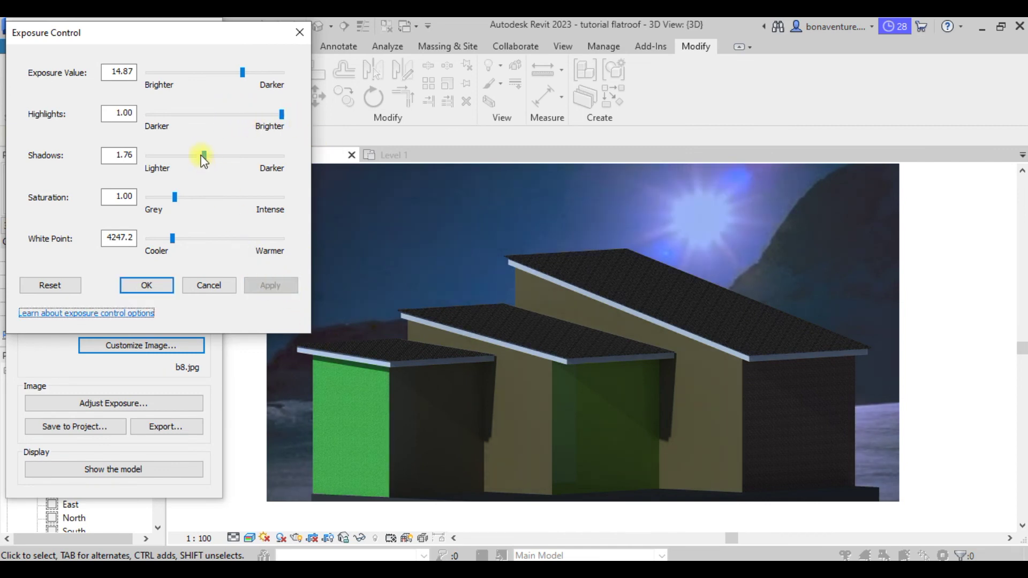
{"action": "left_click_drag", "start_coordinate": [206, 161], "coordinate": [310, 239]}
{"action": "left_click", "coordinate": [273, 283]}
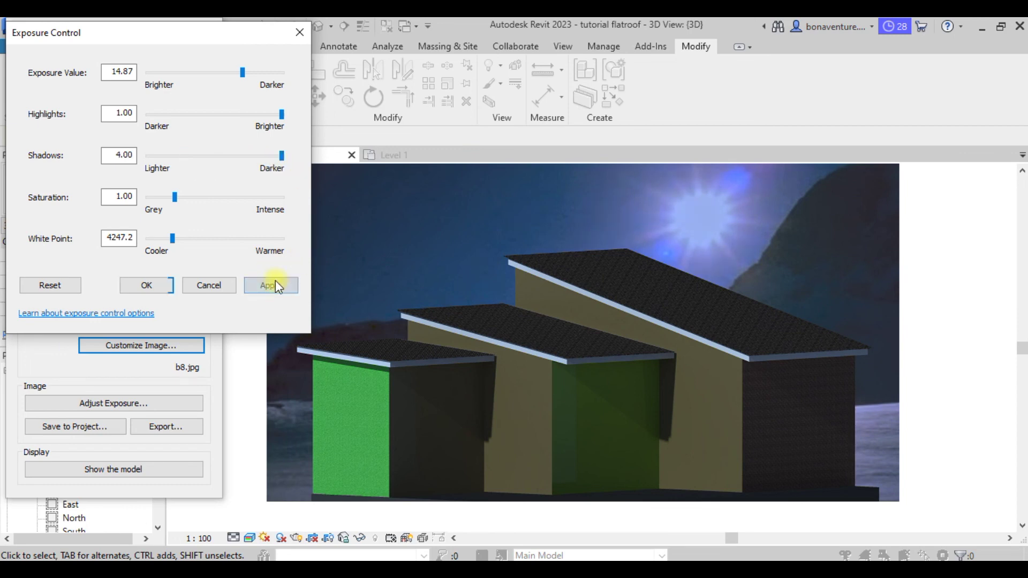
{"action": "left_click", "coordinate": [163, 285]}
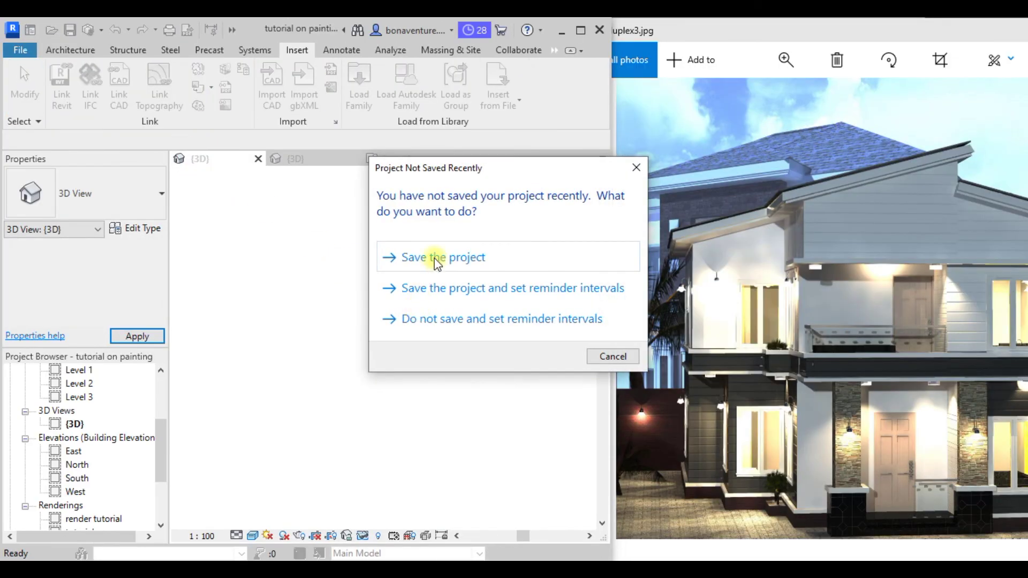
Save the "tutorial on painting" project in response to the save reminder
{"action": "left_click", "coordinate": [433, 259]}
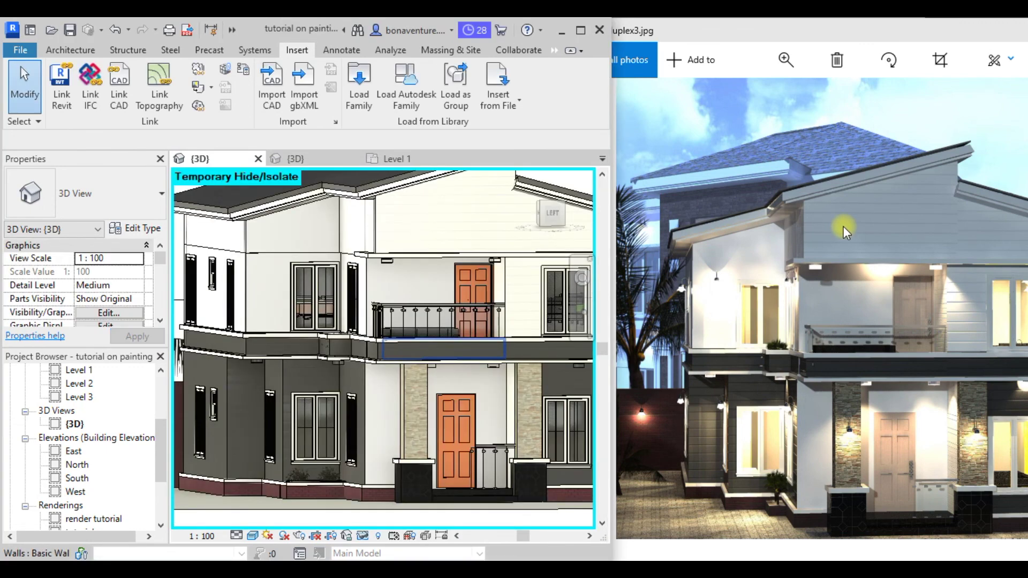
Examine the appearance properties of Default New Material(3), from Generic and Reflectivity through Transparency, Cutouts, Self Illumination, Bump and Tint
{"action": "scroll", "coordinate": [423, 305], "scroll_direction": "down", "scroll_amount": 1}
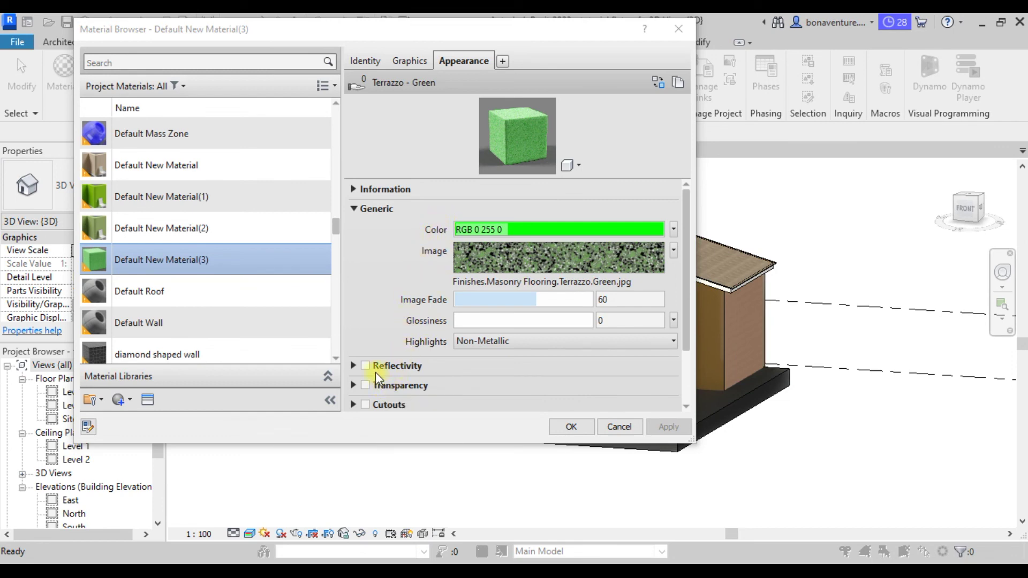
{"action": "scroll", "coordinate": [437, 383], "scroll_direction": "down", "scroll_amount": 3}
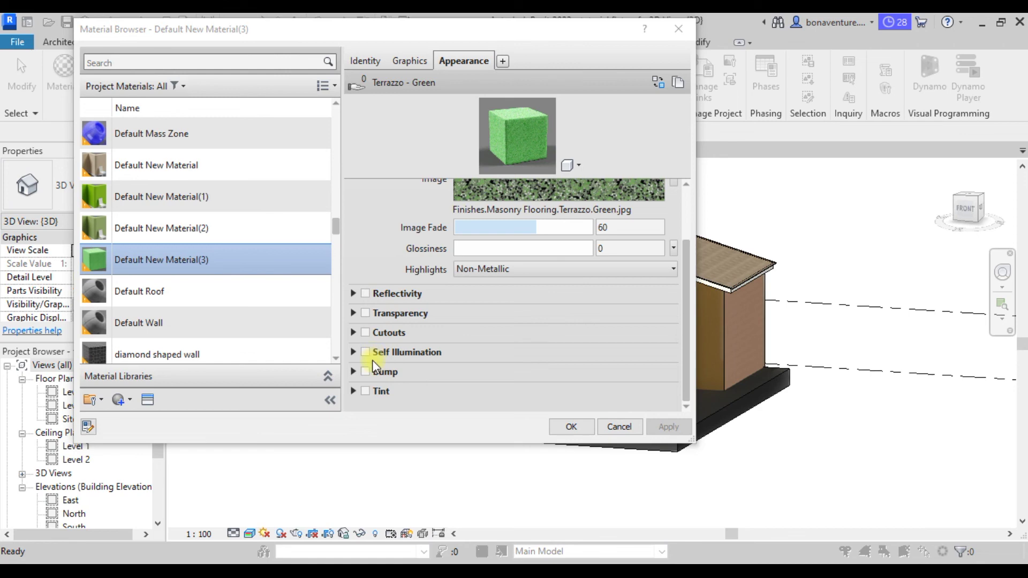
{"action": "scroll", "coordinate": [375, 390], "scroll_direction": "up", "scroll_amount": 3}
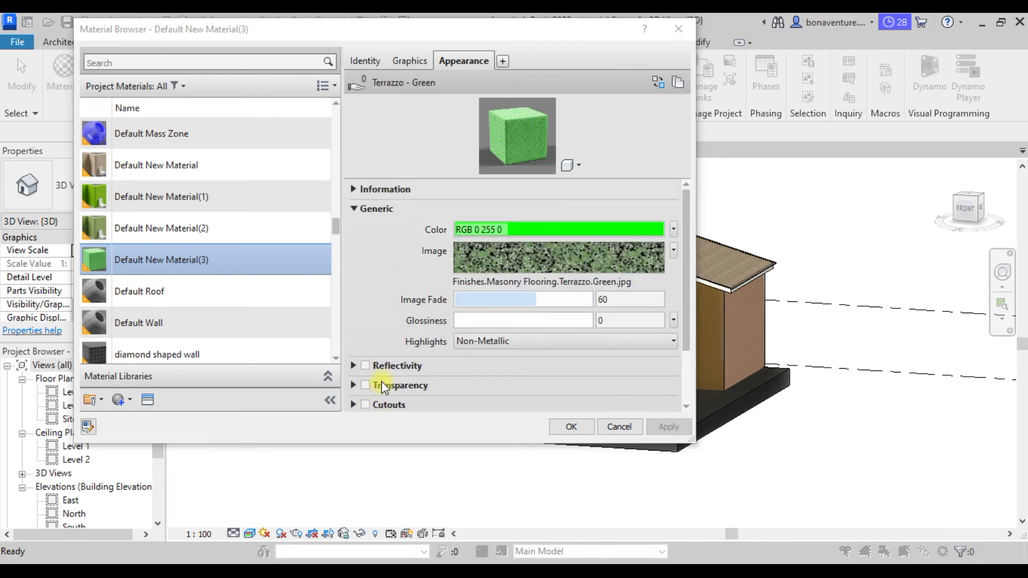
{"action": "scroll", "coordinate": [381, 385], "scroll_direction": "down", "scroll_amount": 3}
{"action": "scroll", "coordinate": [381, 385], "scroll_direction": "up", "scroll_amount": 3}
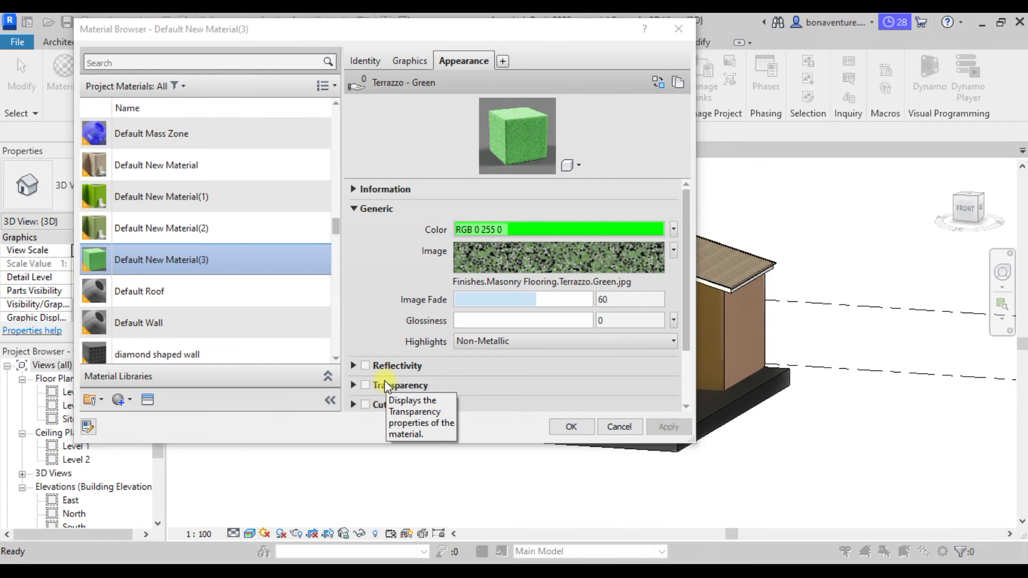
{"action": "scroll", "coordinate": [384, 380], "scroll_direction": "down", "scroll_amount": 3}
{"action": "scroll", "coordinate": [384, 380], "scroll_direction": "up", "scroll_amount": 3}
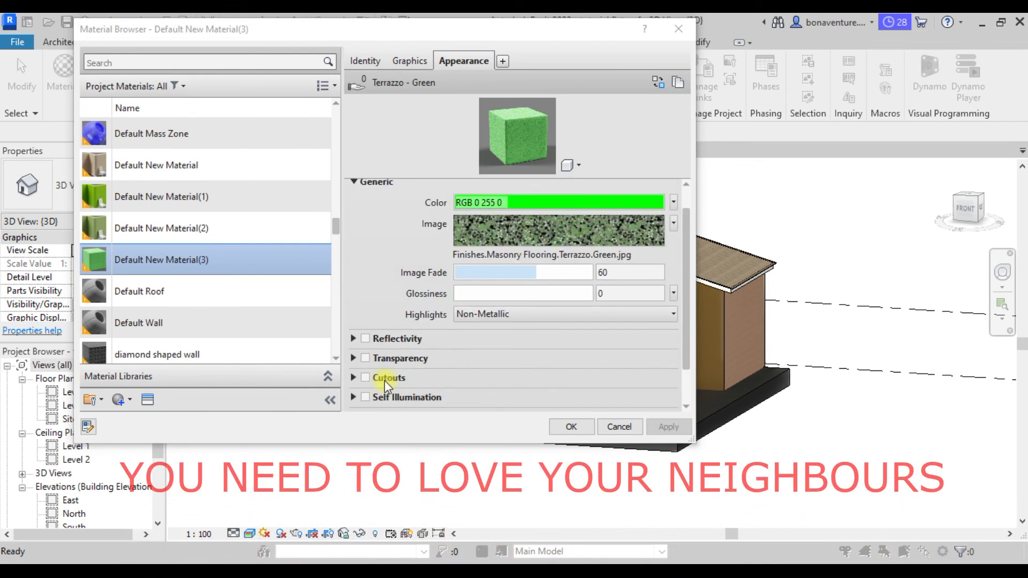
{"action": "scroll", "coordinate": [384, 380], "scroll_direction": "down", "scroll_amount": 3}
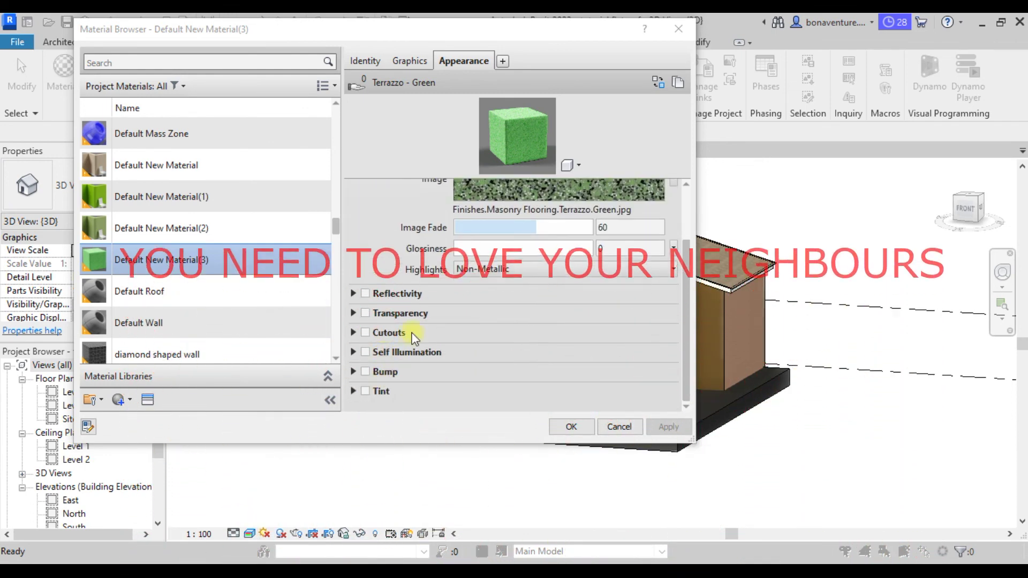